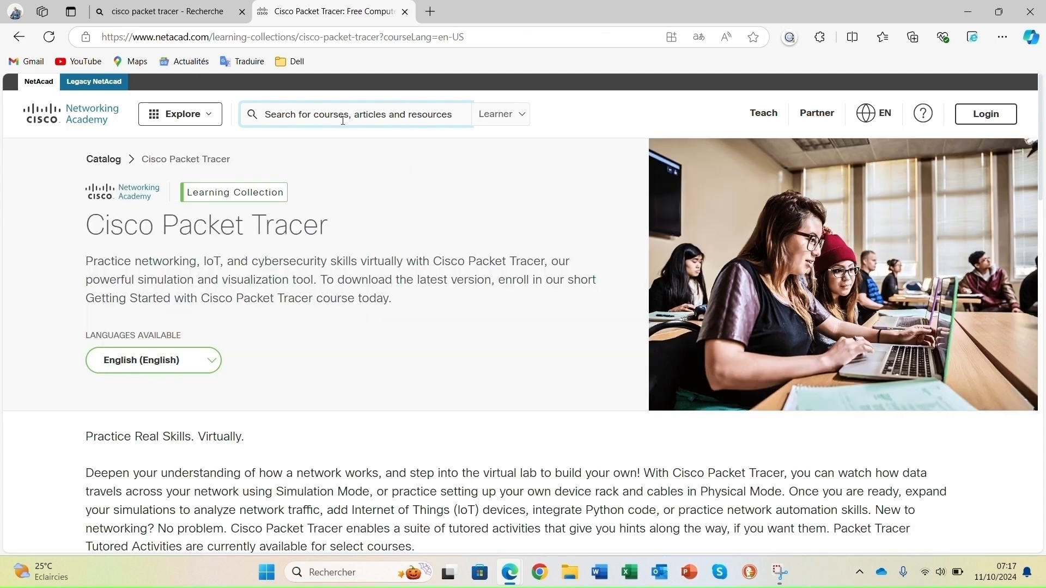
- Switch the Packet Tracer page language to Français
{"action": "scroll", "coordinate": [564, 306], "scroll_direction": "down", "scroll_amount": 2}
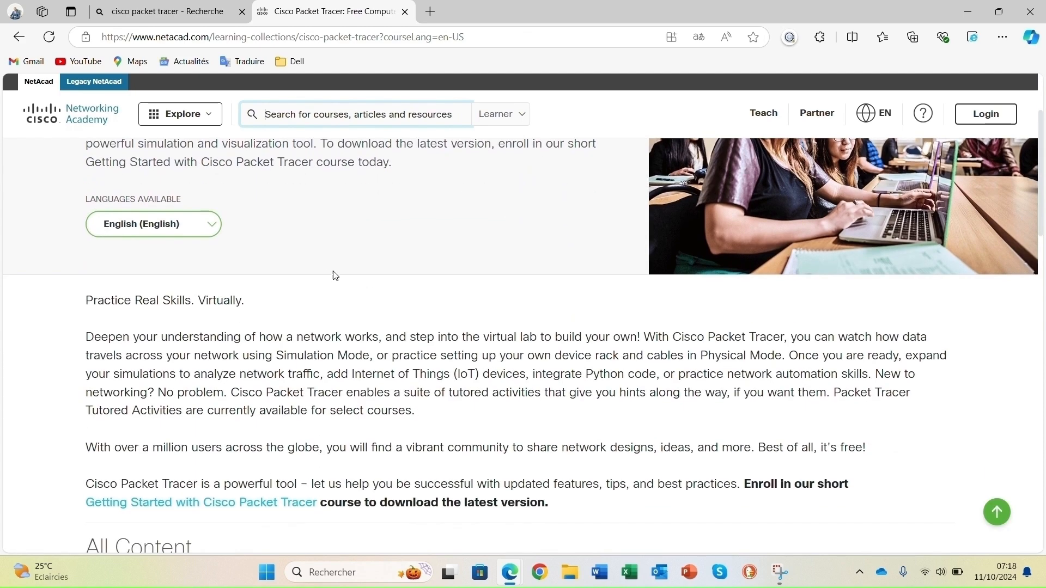
{"action": "left_click", "coordinate": [218, 231]}
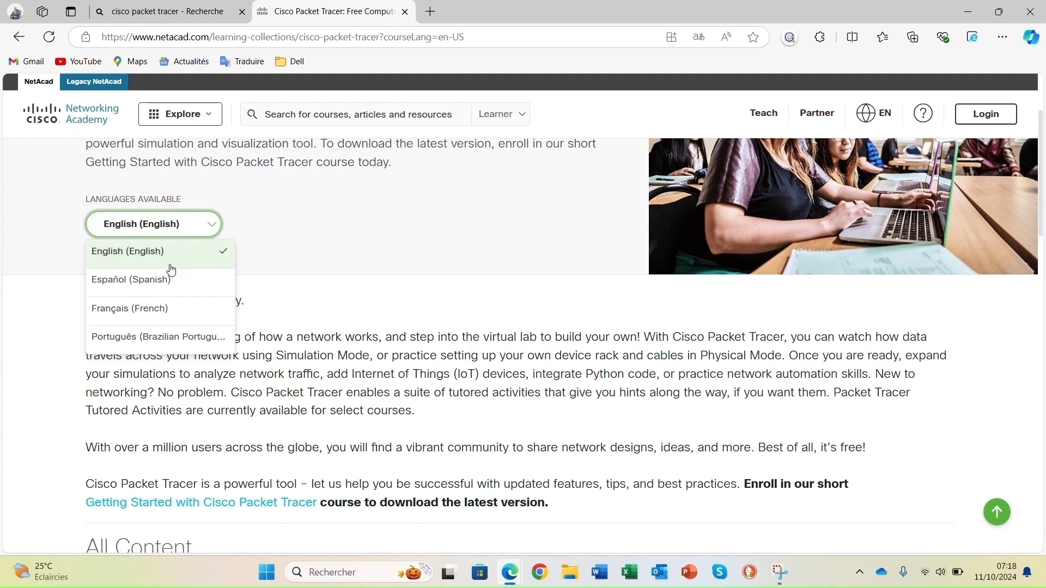
{"action": "left_click", "coordinate": [146, 317]}
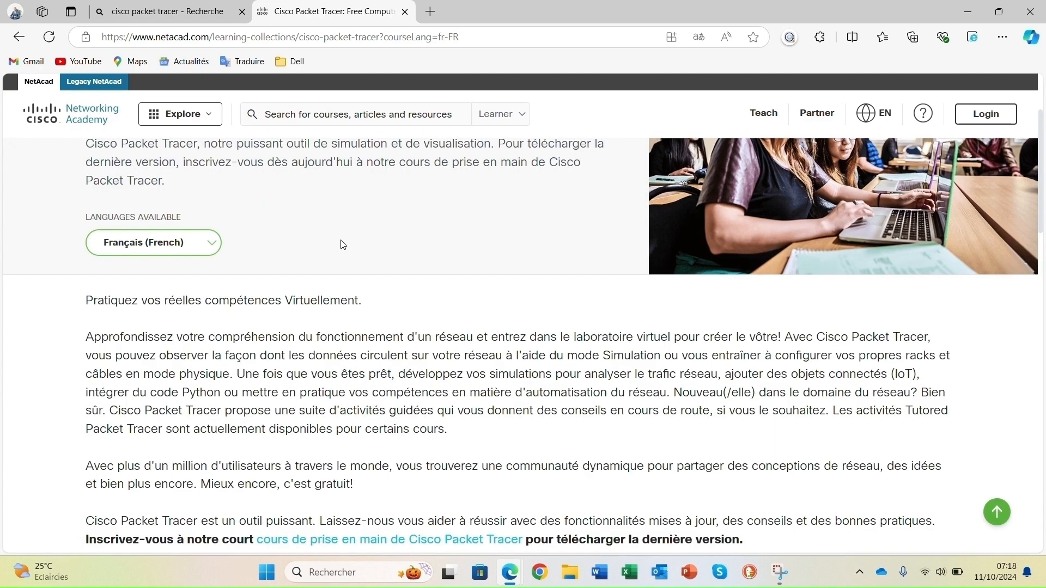
- Open the 'cours de prise en main de Cisco Packet Tracer' course link
{"action": "scroll", "coordinate": [388, 238], "scroll_direction": "down", "scroll_amount": 5}
{"action": "scroll", "coordinate": [387, 240], "scroll_direction": "down", "scroll_amount": 3}
{"action": "scroll", "coordinate": [382, 228], "scroll_direction": "up", "scroll_amount": 4}
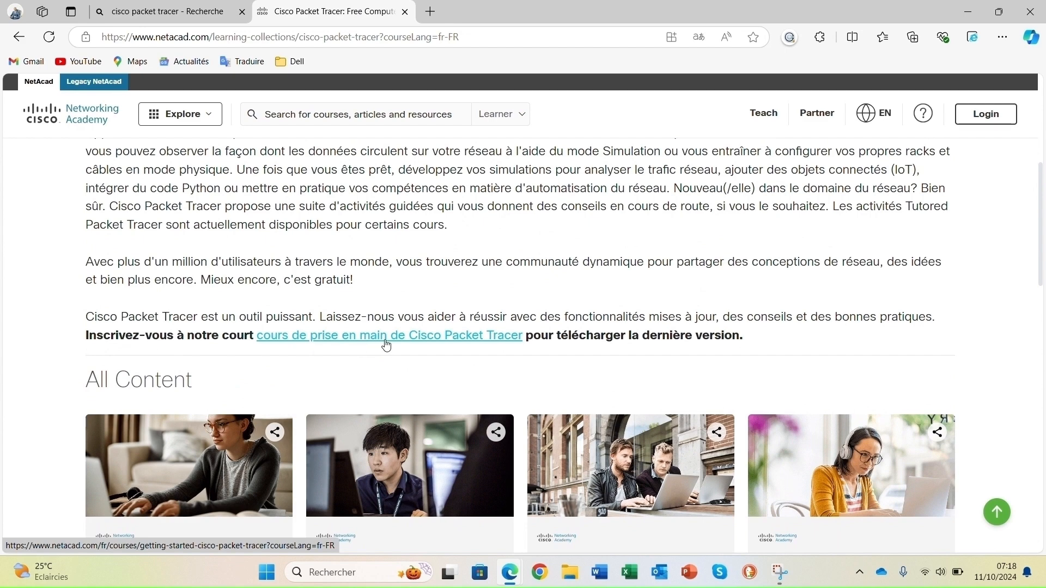
{"action": "left_click", "coordinate": [386, 345]}
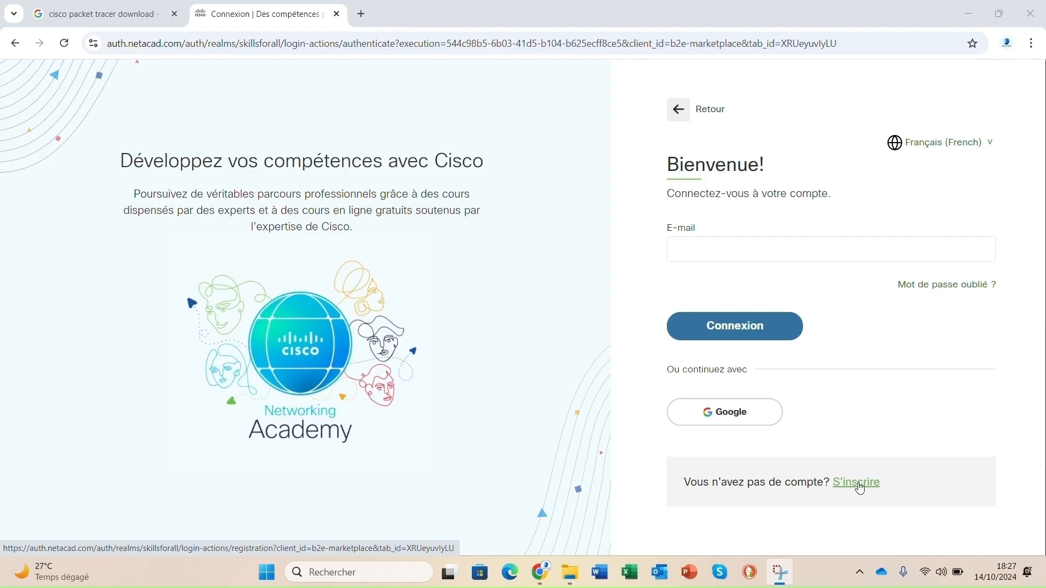
- Start a new account and choose Cote D'Ivoire as the country
{"action": "left_click", "coordinate": [860, 486]}
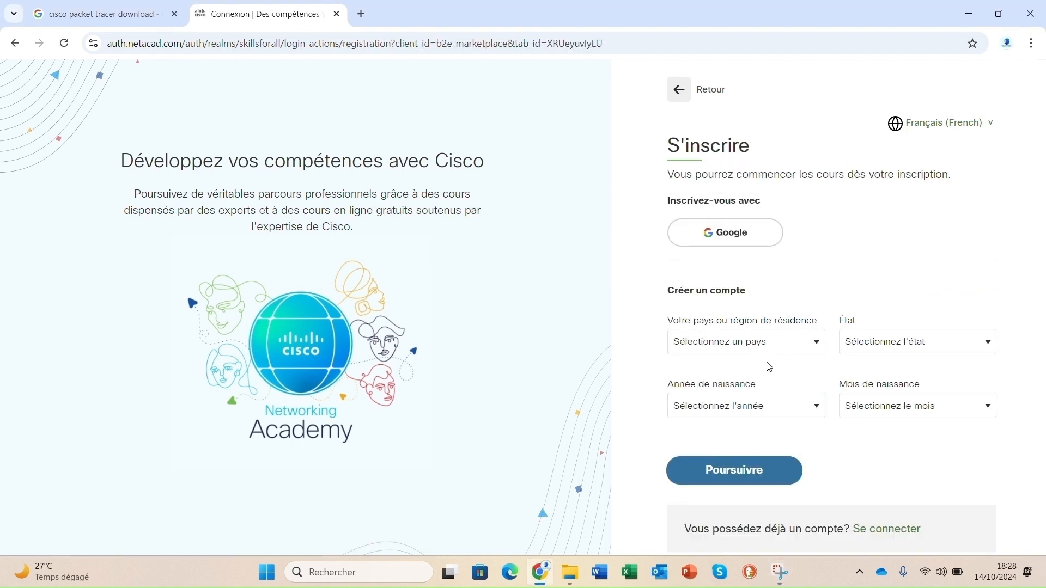
{"action": "left_click", "coordinate": [785, 344]}
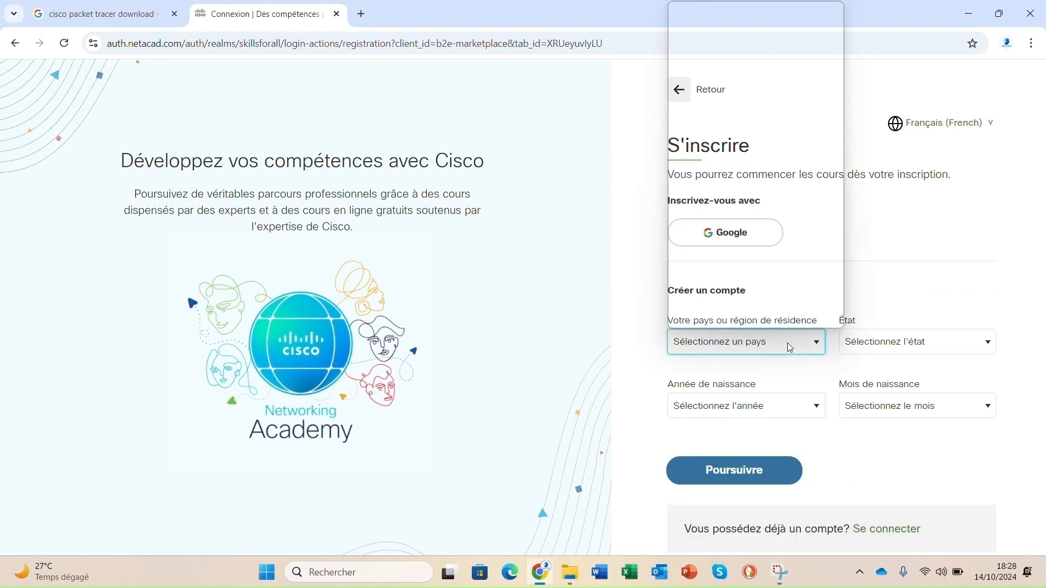
{"action": "key", "text": "c"}
{"action": "key", "text": "Down"}
{"action": "key", "text": "Down"}
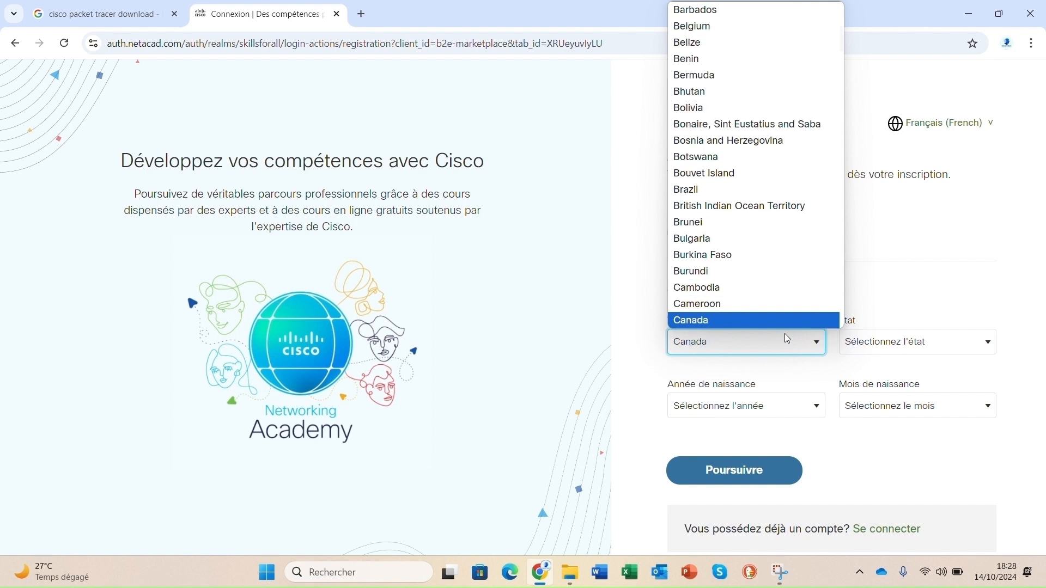
{"action": "key", "text": "Down"}
{"action": "key", "text": "Down"}
{"action": "key", "text": "Down"}
{"action": "key", "text": "Down"}
{"action": "key", "text": "Down"}
{"action": "key", "text": "Down"}
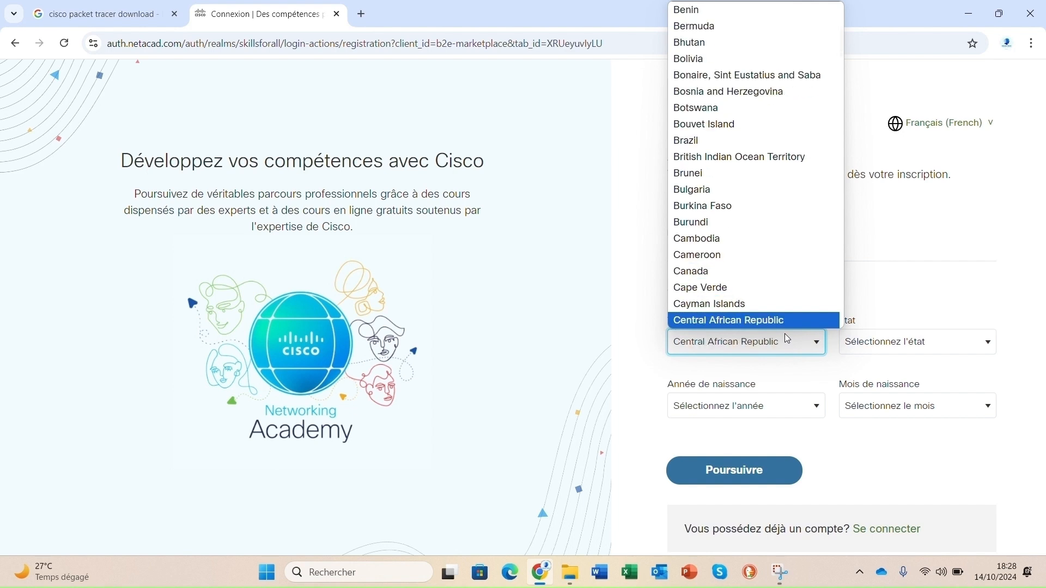
{"action": "key", "text": "Down"}
{"action": "key", "text": "Down"}
{"action": "key", "text": "Down"}
{"action": "key", "text": "Down"}
{"action": "key", "text": "Down"}
{"action": "key", "text": "Down"}
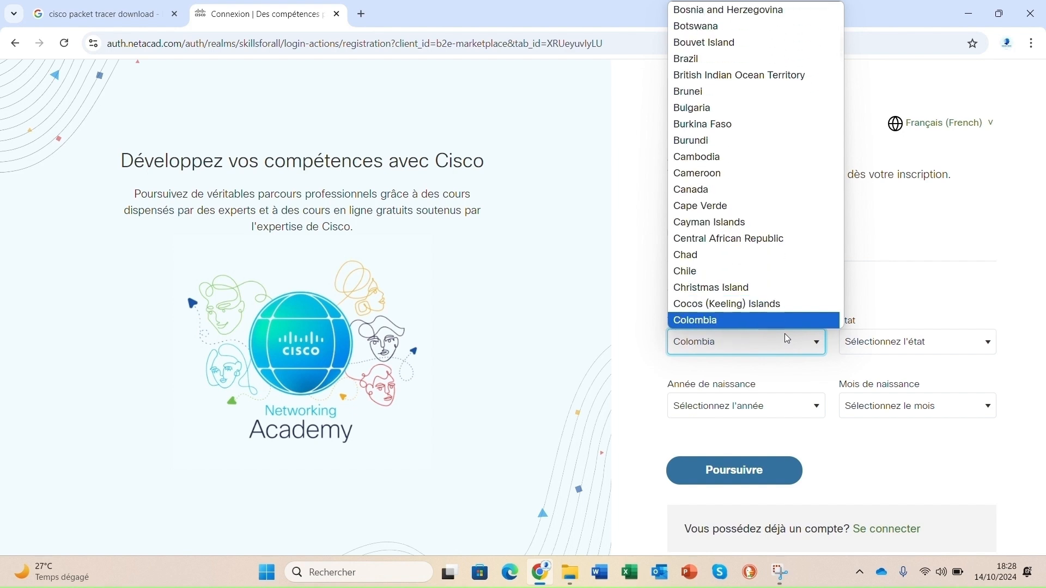
{"action": "key", "text": "Down"}
{"action": "key", "text": "Down"}
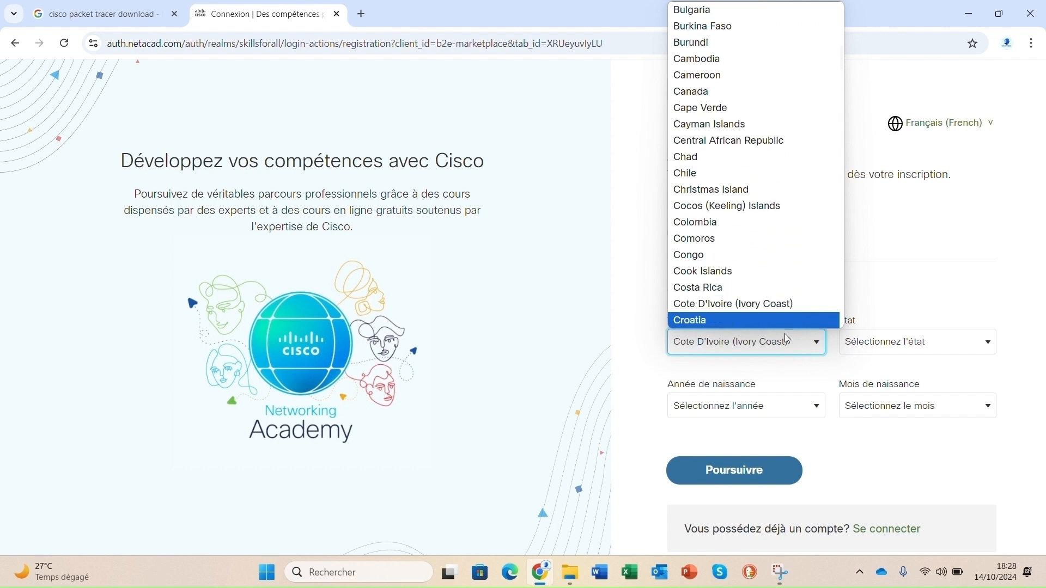
{"action": "scroll", "coordinate": [754, 301], "scroll_direction": "down", "scroll_amount": 1}
{"action": "left_click", "coordinate": [741, 255]}
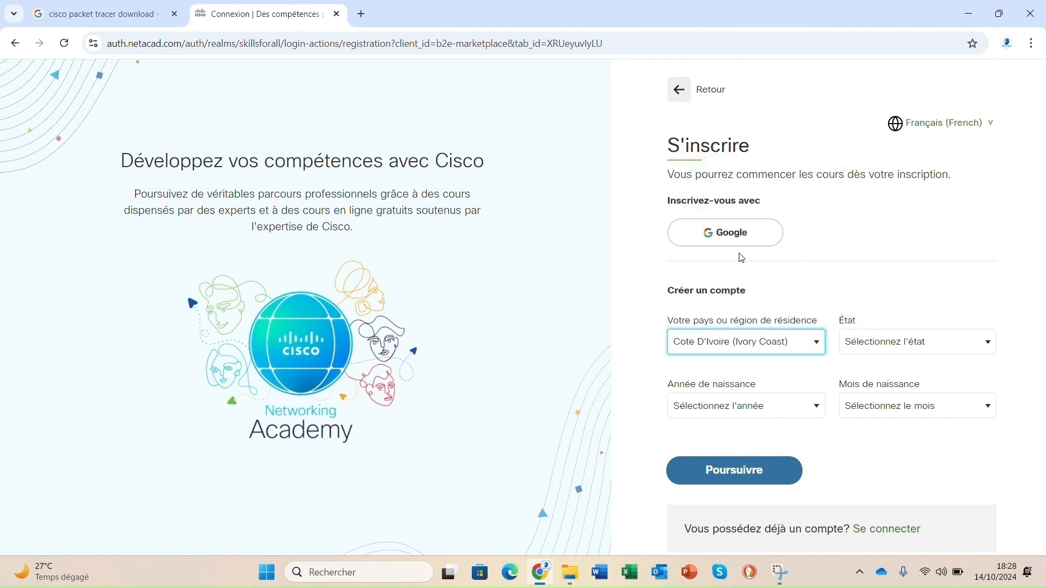
- Choose Abidjan as the region
{"action": "left_click", "coordinate": [940, 345]}
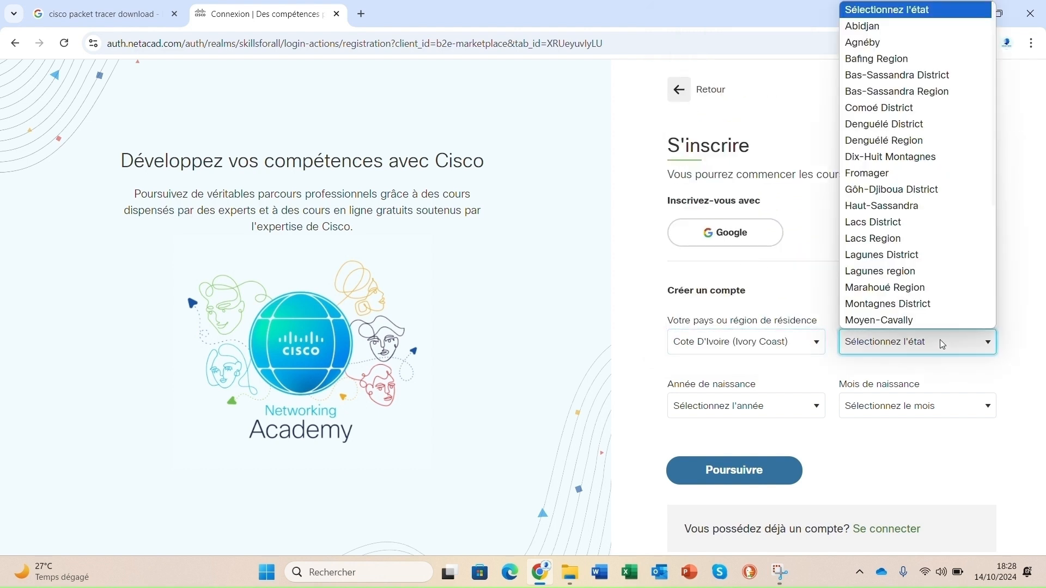
{"action": "scroll", "coordinate": [899, 156], "scroll_direction": "down", "scroll_amount": 1}
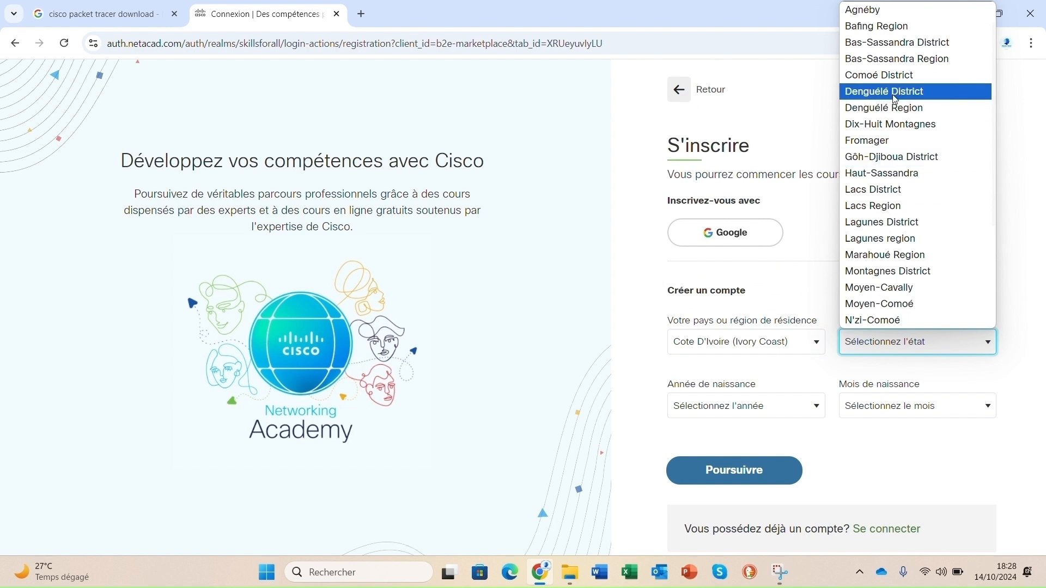
{"action": "scroll", "coordinate": [899, 272], "scroll_direction": "up", "scroll_amount": 1}
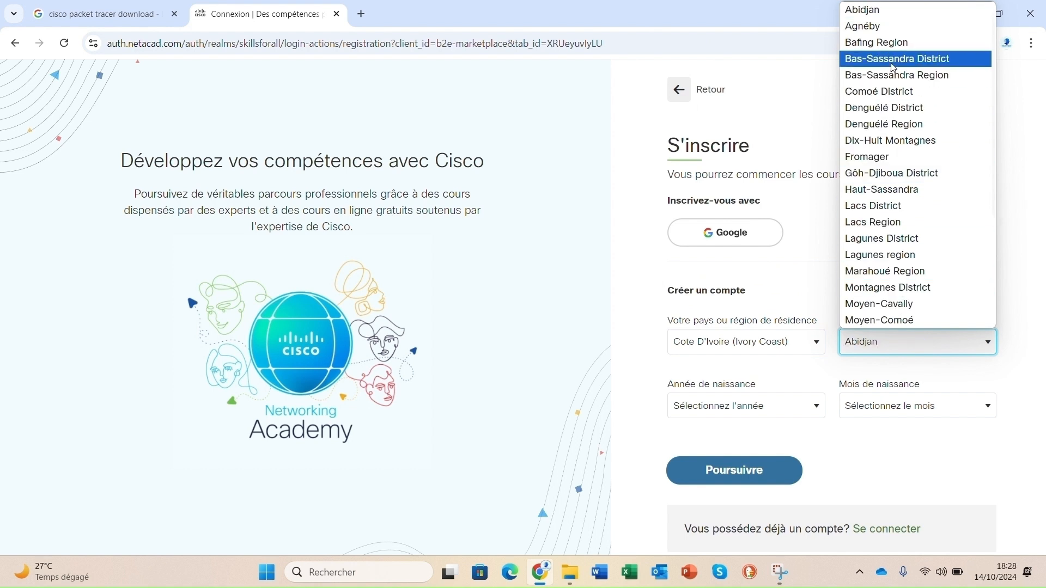
{"action": "left_click", "coordinate": [886, 11]}
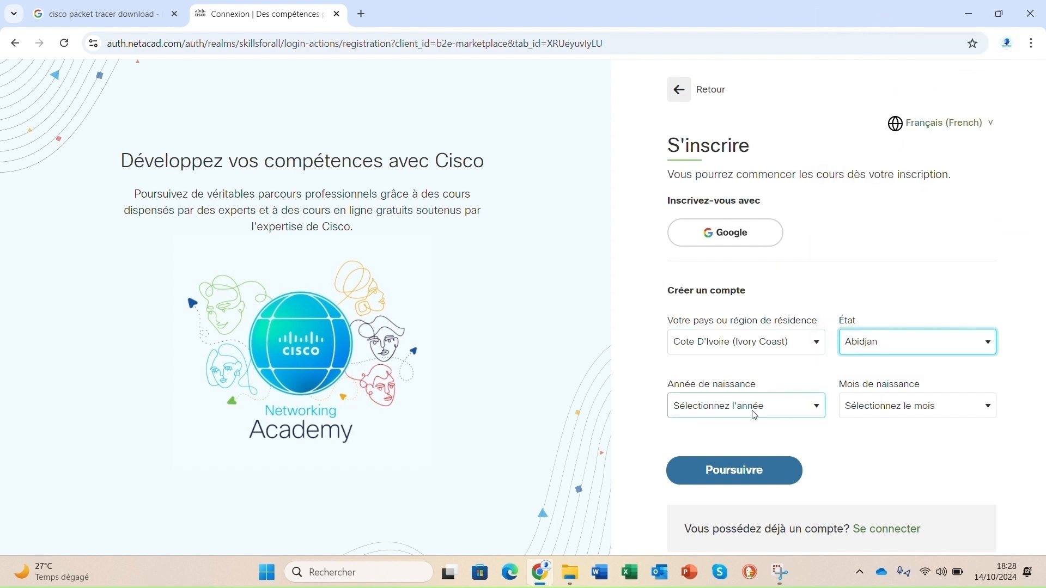
- Set the birth date to Septembre 2009 and continue to the next step
{"action": "left_click", "coordinate": [822, 412]}
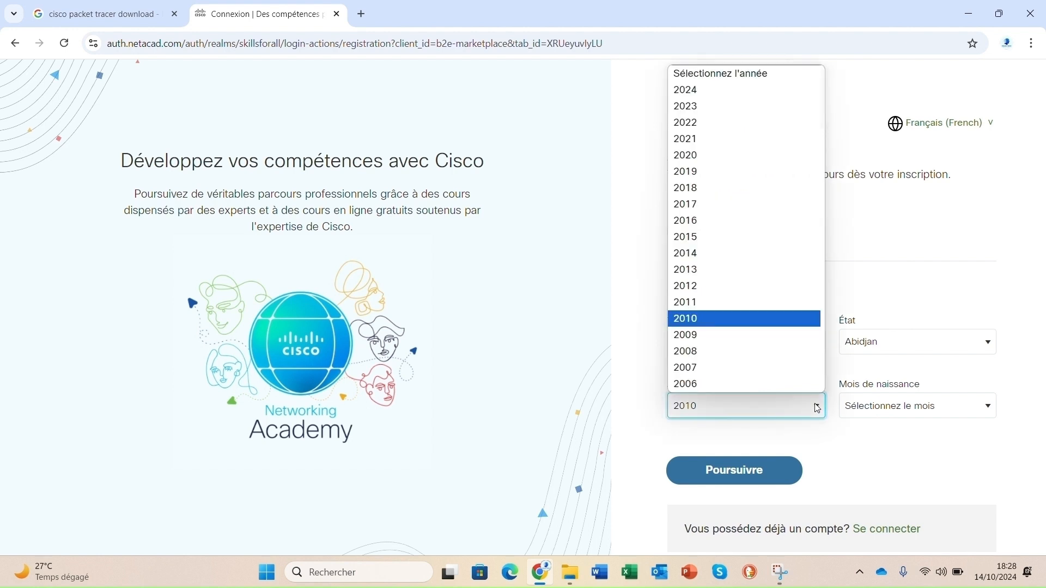
{"action": "scroll", "coordinate": [785, 376], "scroll_direction": "down", "scroll_amount": 5}
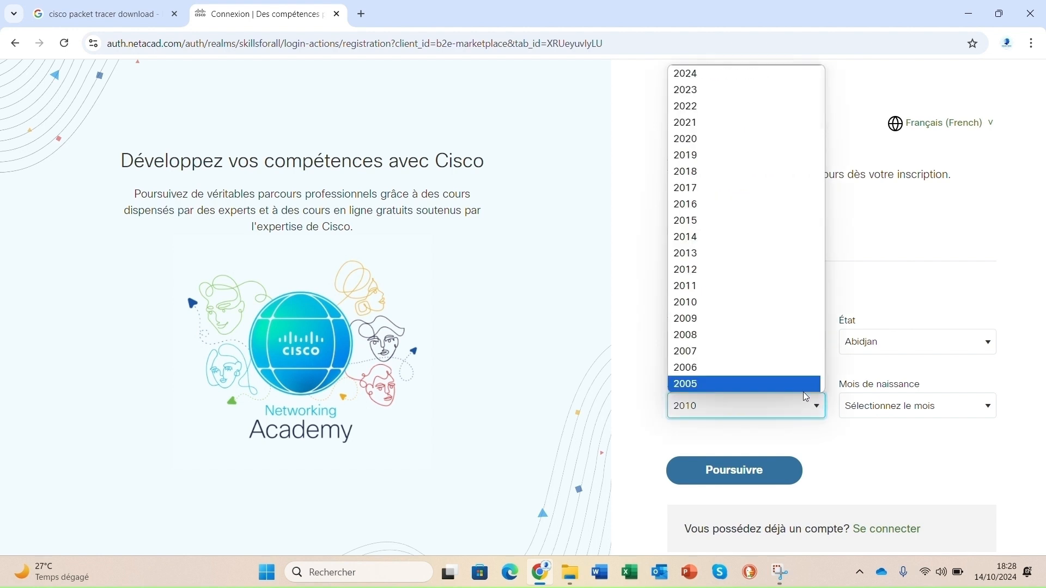
{"action": "scroll", "coordinate": [765, 363], "scroll_direction": "up", "scroll_amount": 5}
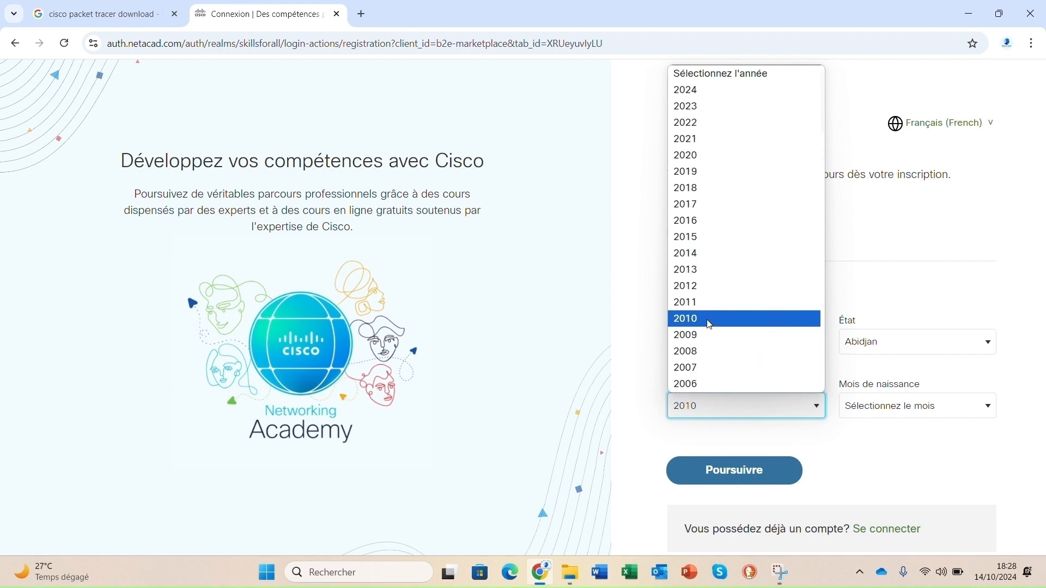
{"action": "left_click", "coordinate": [708, 336]}
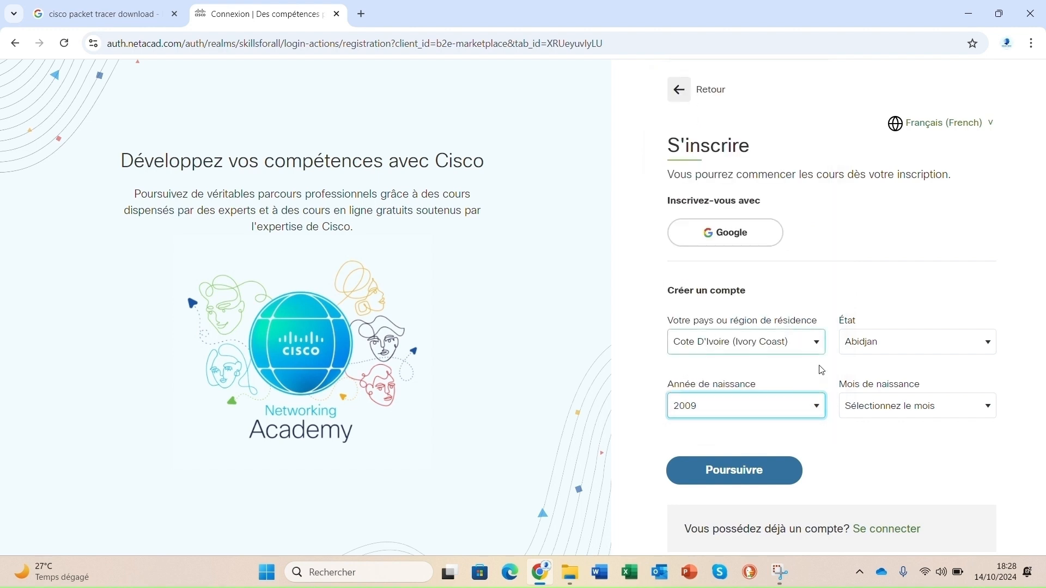
{"action": "left_click", "coordinate": [926, 408]}
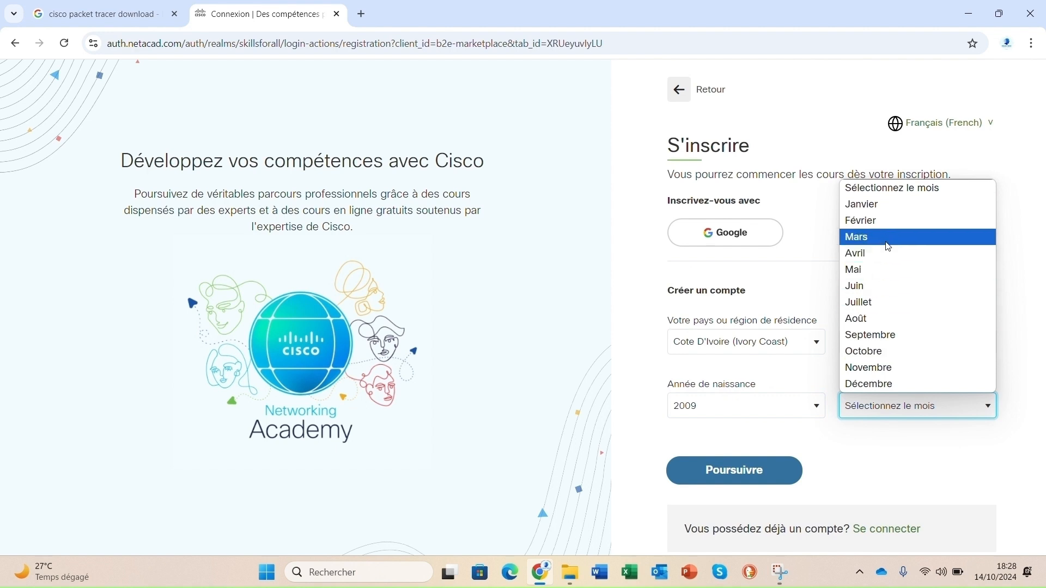
{"action": "left_click", "coordinate": [883, 338]}
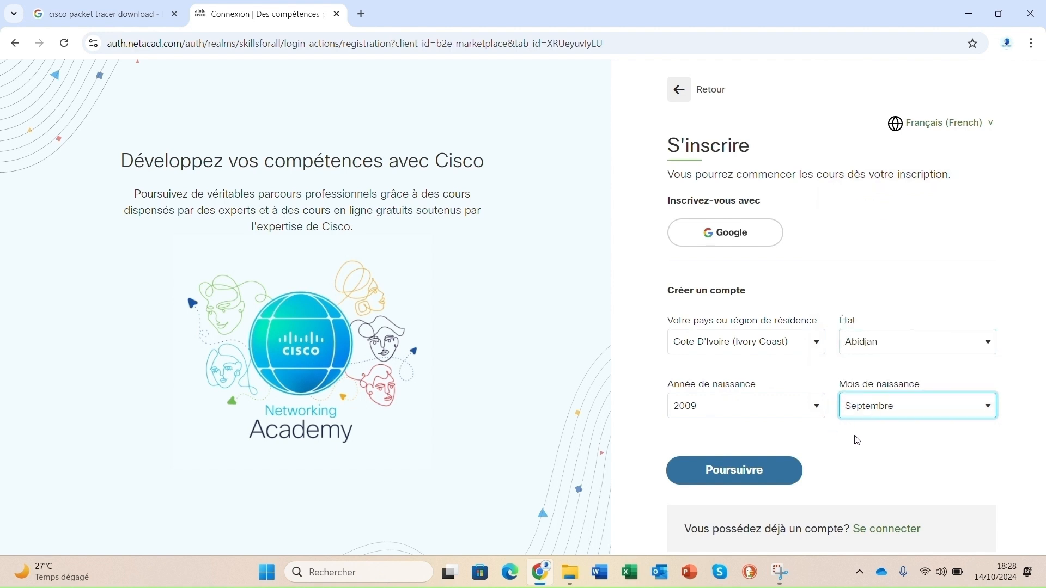
{"action": "left_click", "coordinate": [752, 481]}
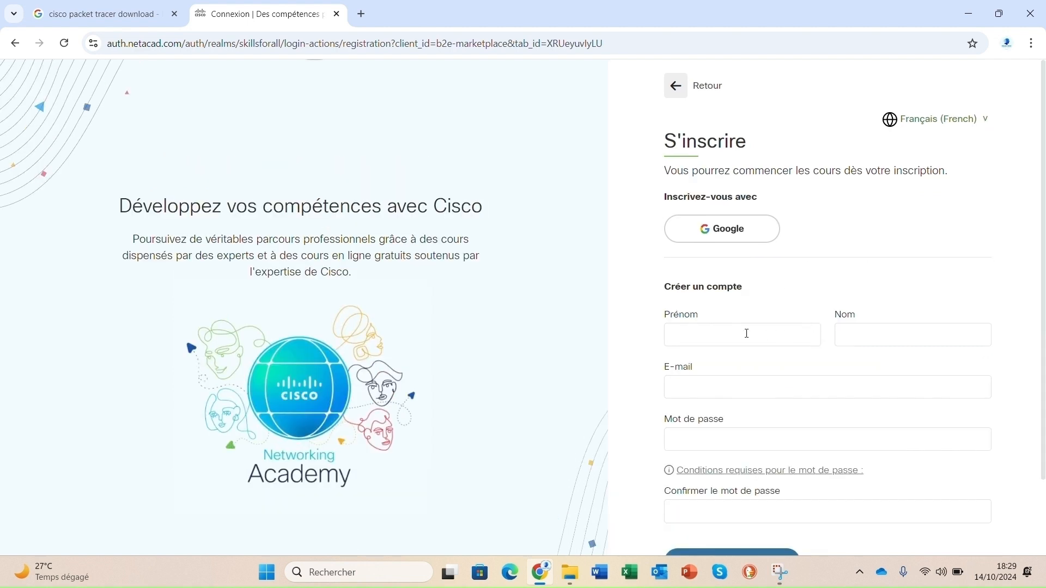
- Enter the surname in the last name field
{"action": "scroll", "coordinate": [755, 330], "scroll_direction": "down", "scroll_amount": 1}
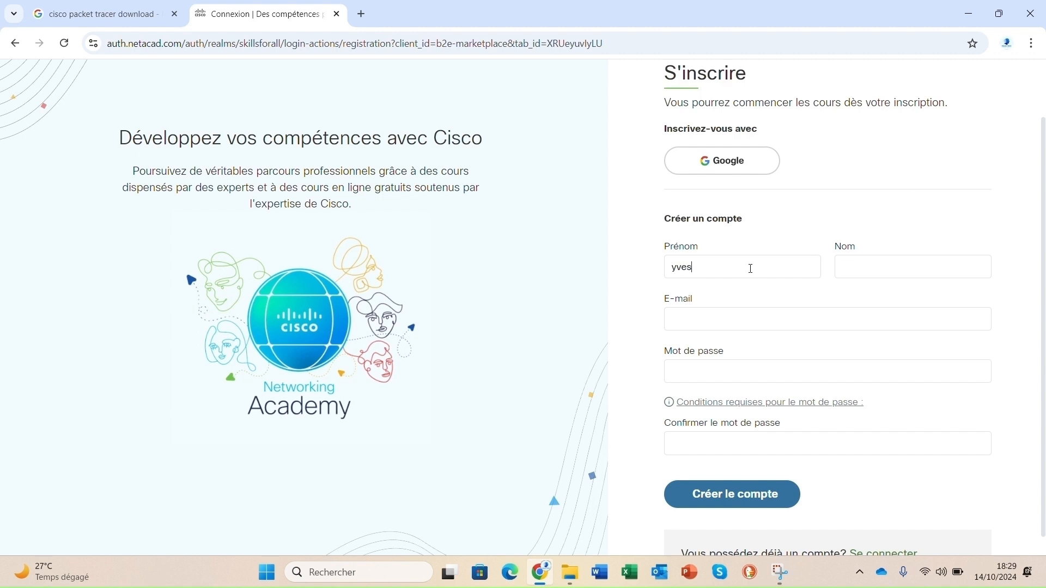
{"action": "left_click", "coordinate": [920, 268]}
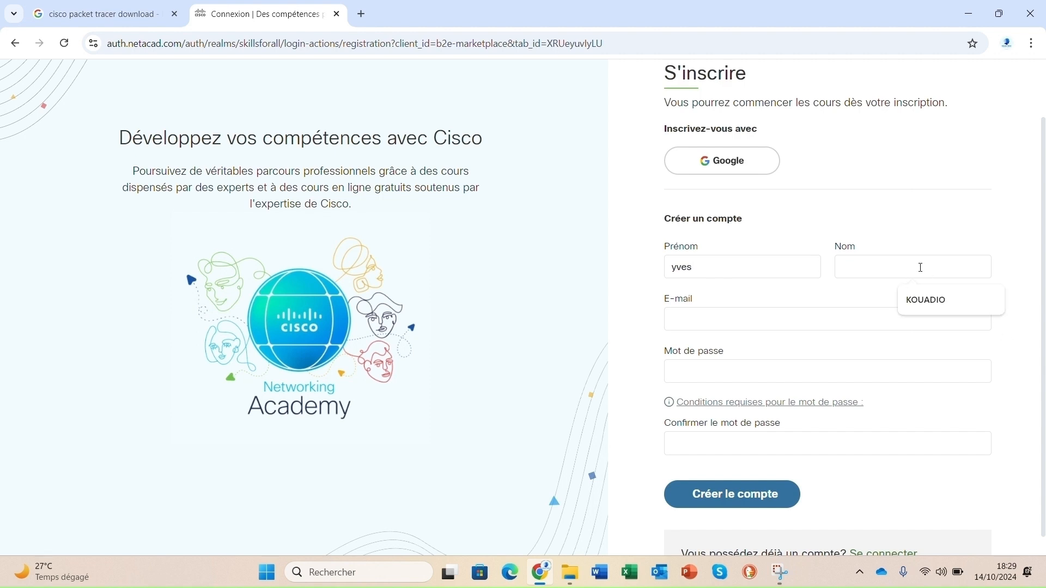
{"action": "key", "text": "Caps_Lock"}
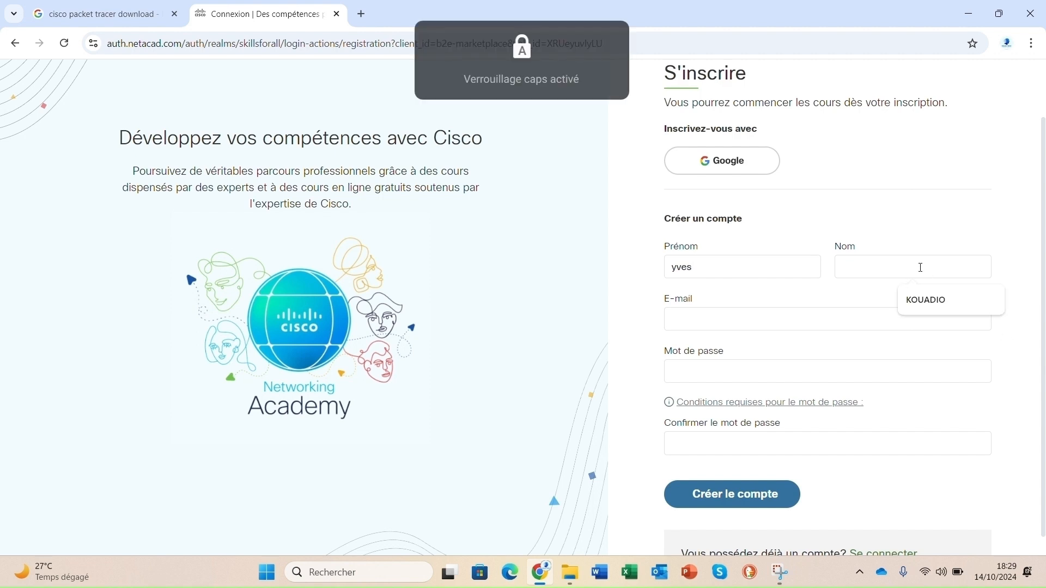
{"action": "type", "text": "K"}
{"action": "key", "text": "Caps_Lock"}
{"action": "type", "text": "offi"}
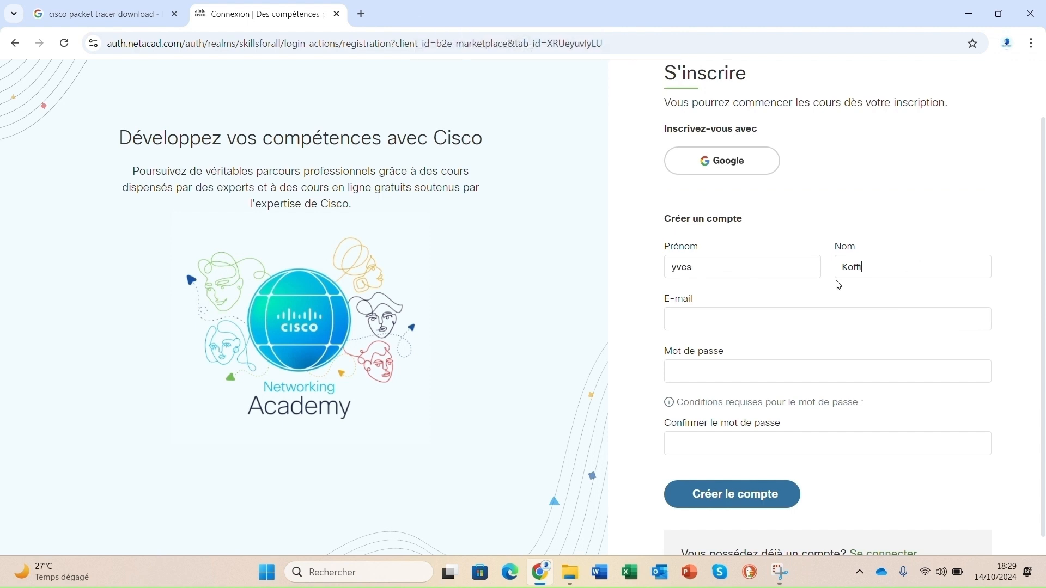
- Fill in the account e-mail address and the password
{"action": "left_click", "coordinate": [786, 317]}
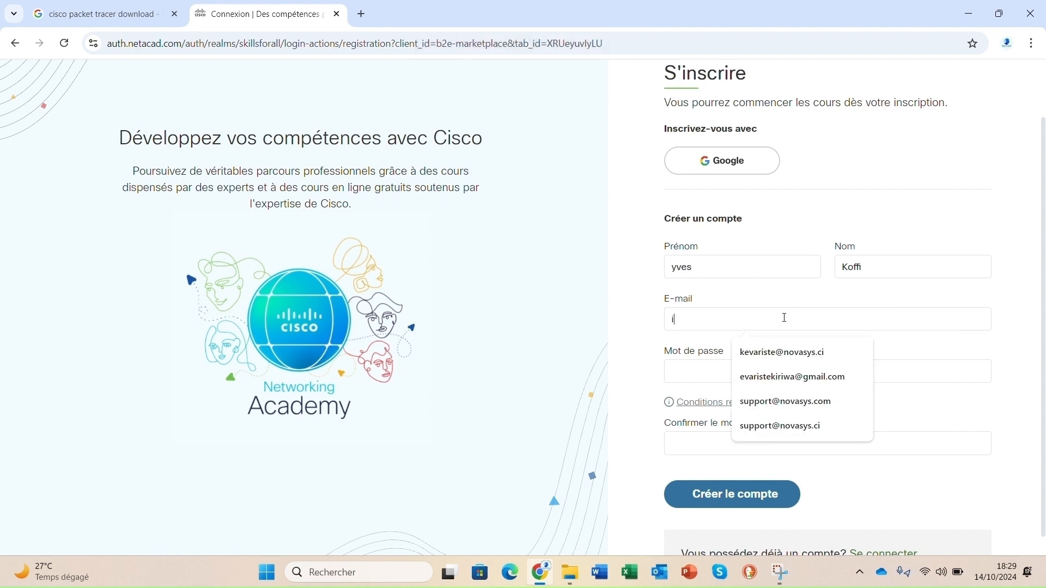
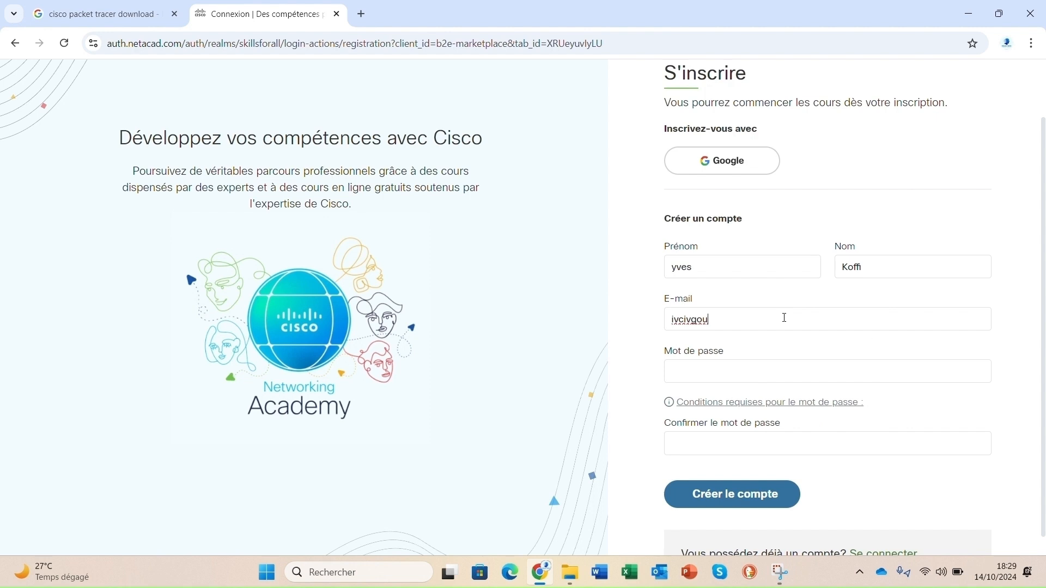
{"action": "left_click", "coordinate": [760, 374]}
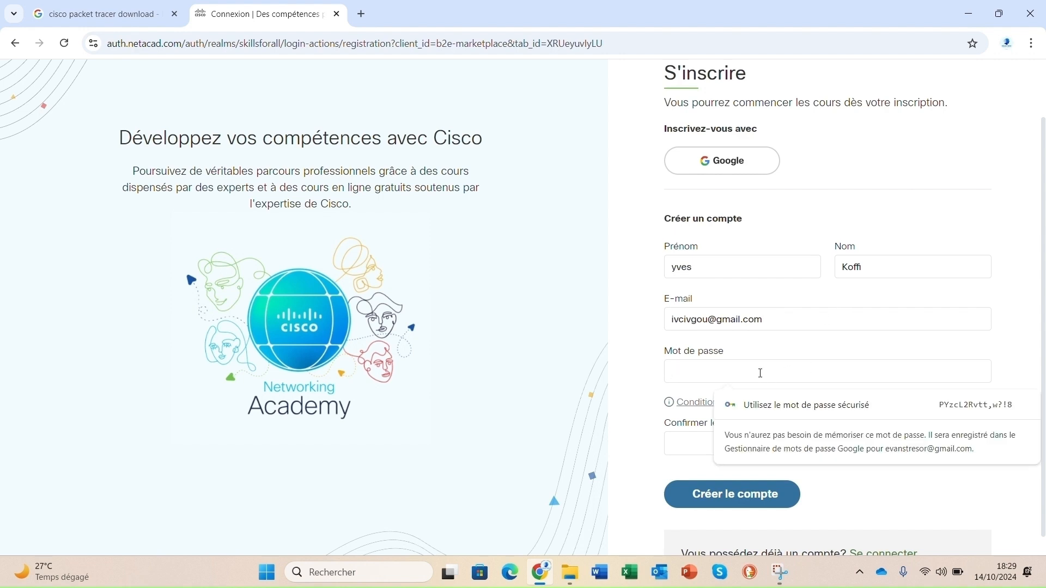
{"action": "type", "text": "a••••••"}
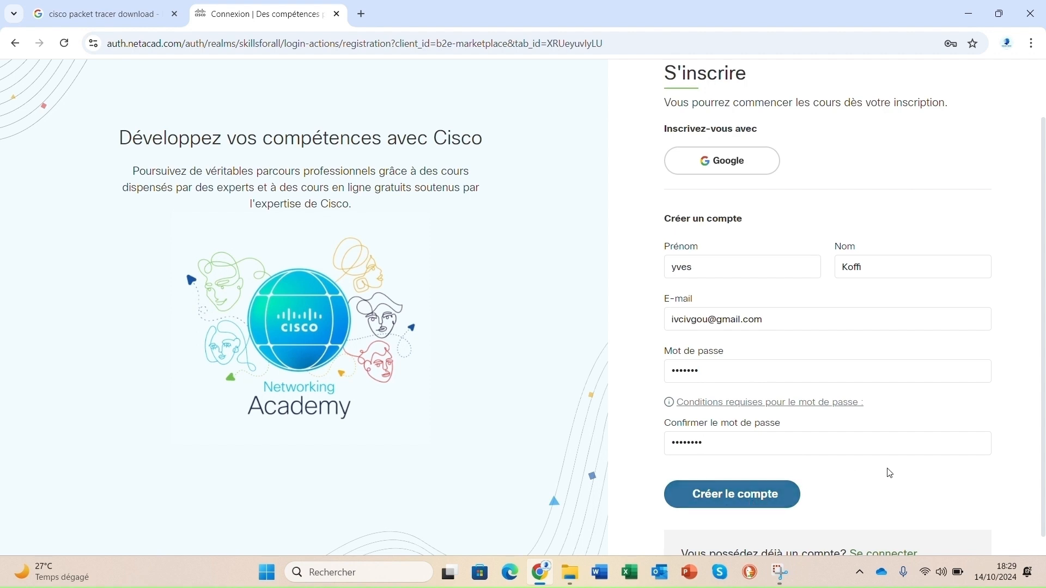
- Leave the sign-up form with Retour and go back to the login form
{"action": "scroll", "coordinate": [886, 471], "scroll_direction": "down", "scroll_amount": 1}
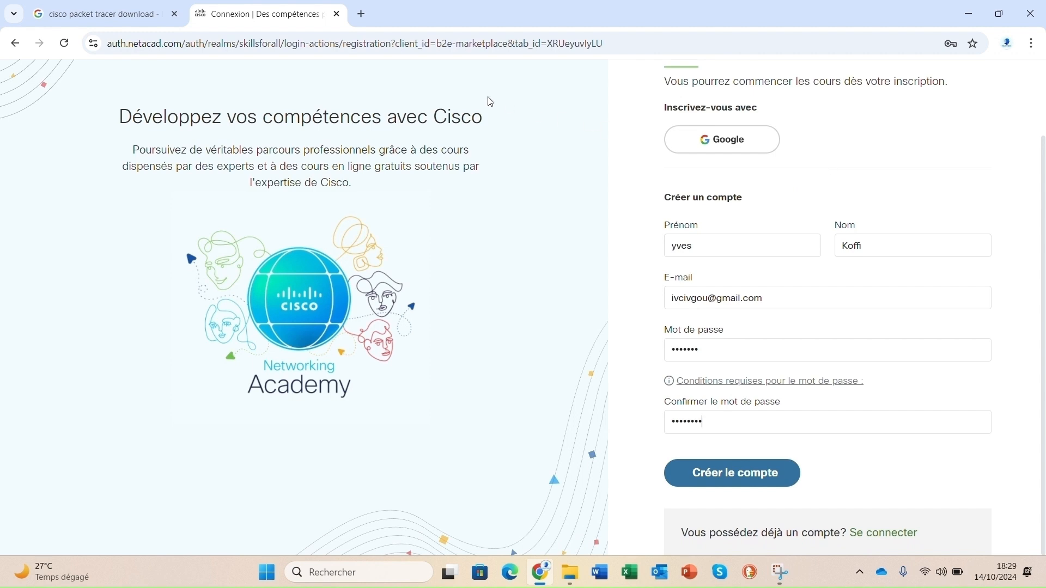
{"action": "scroll", "coordinate": [684, 156], "scroll_direction": "up", "scroll_amount": 2}
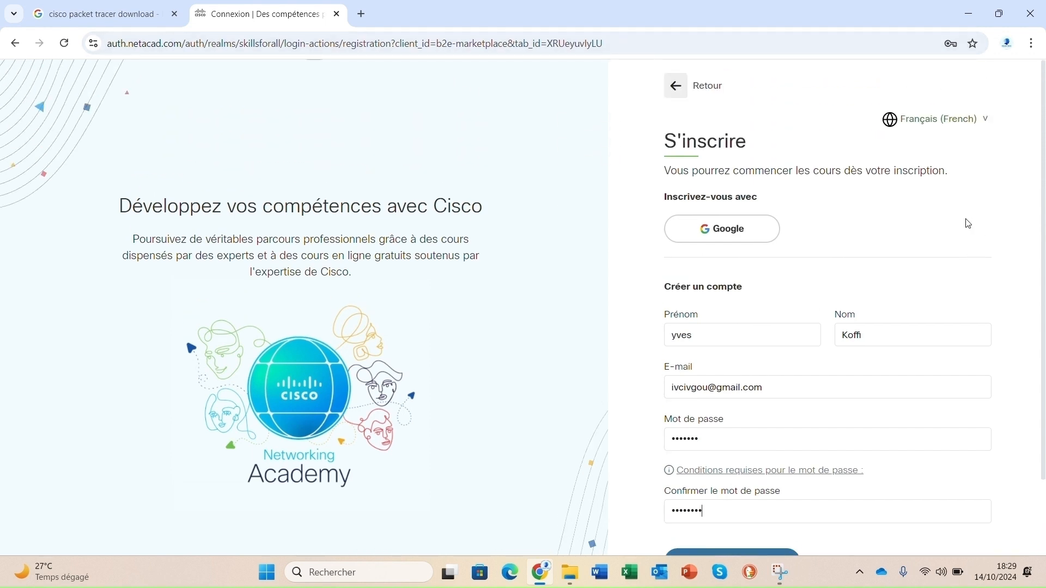
{"action": "left_click", "coordinate": [676, 86]}
{"action": "left_click", "coordinate": [683, 260]}
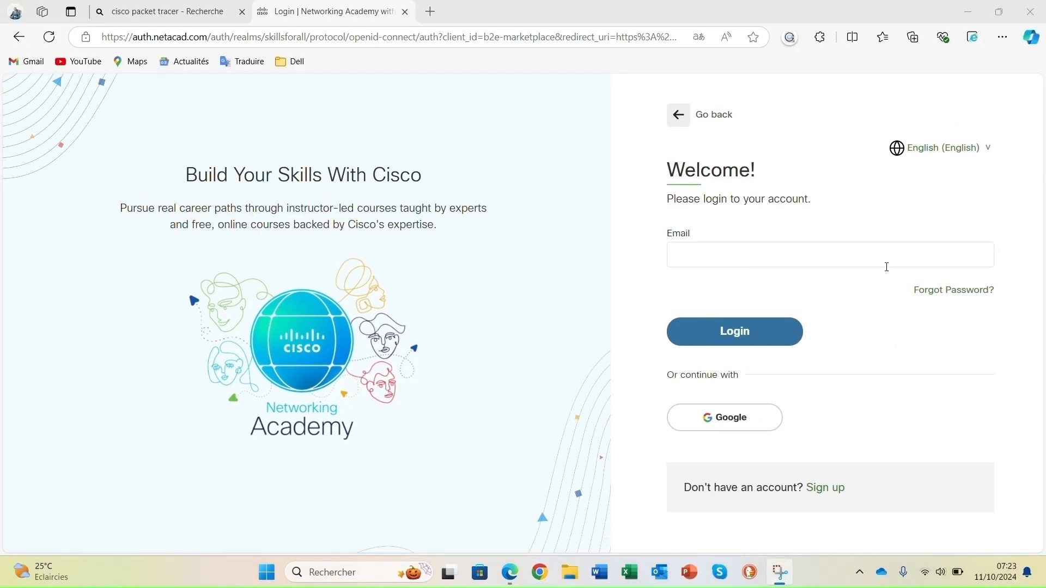
- Set the login page to Français, enter the account e-mail and go on
{"action": "left_click", "coordinate": [921, 149]}
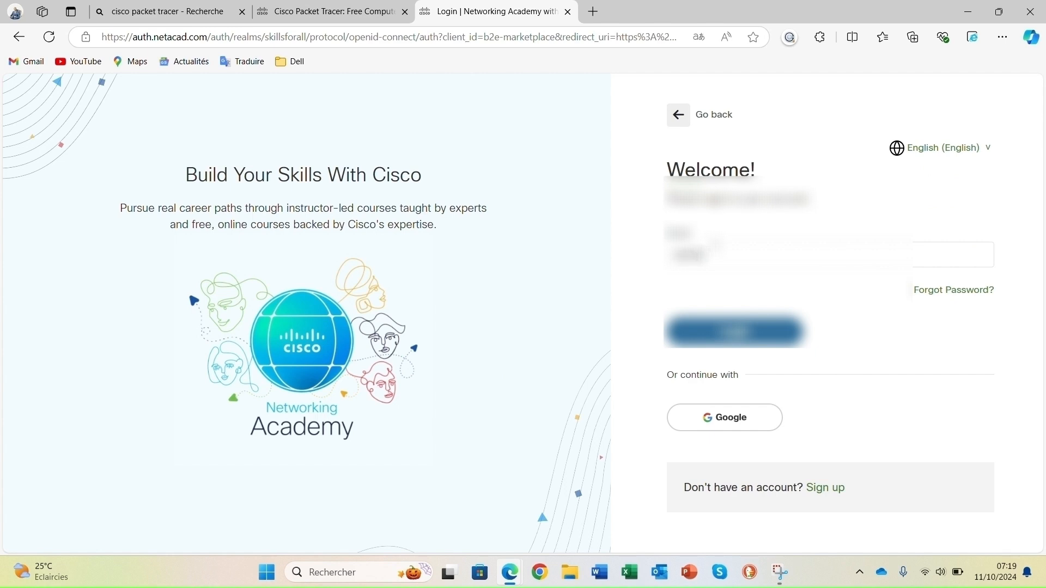
{"action": "type", "text": "..."}
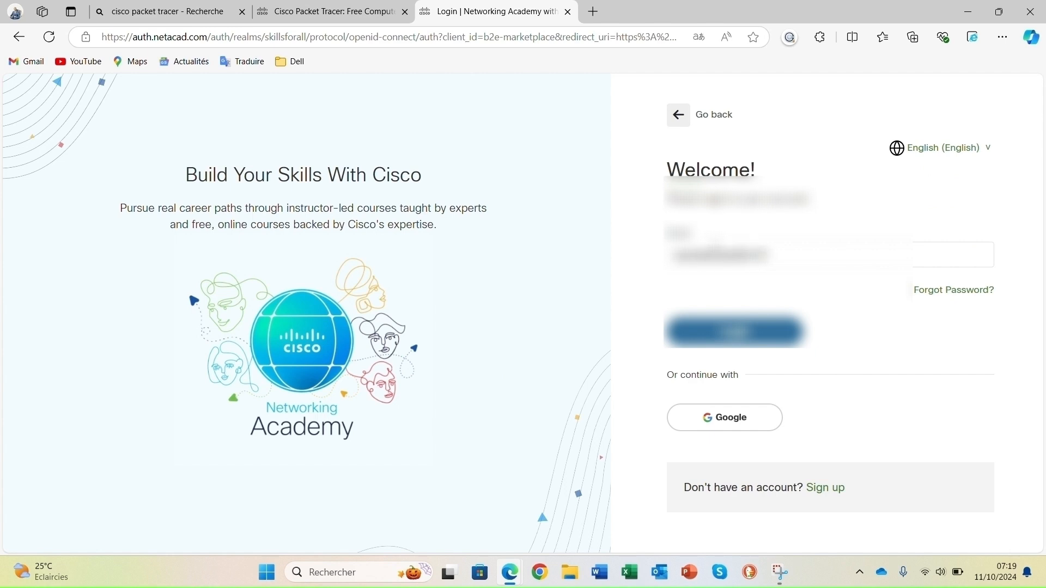
{"action": "type", "text": "..."}
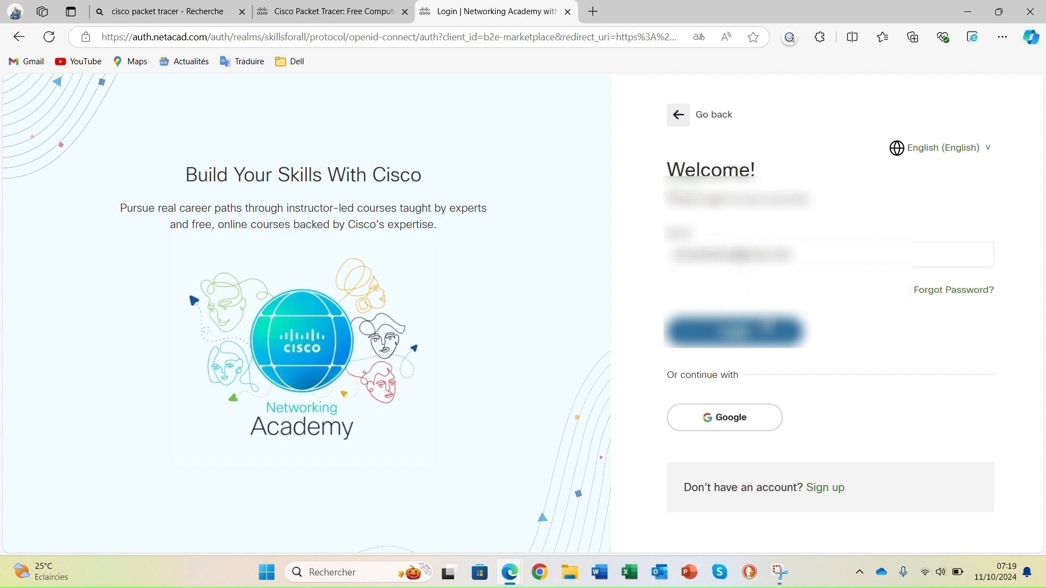
{"action": "left_click", "coordinate": [757, 332]}
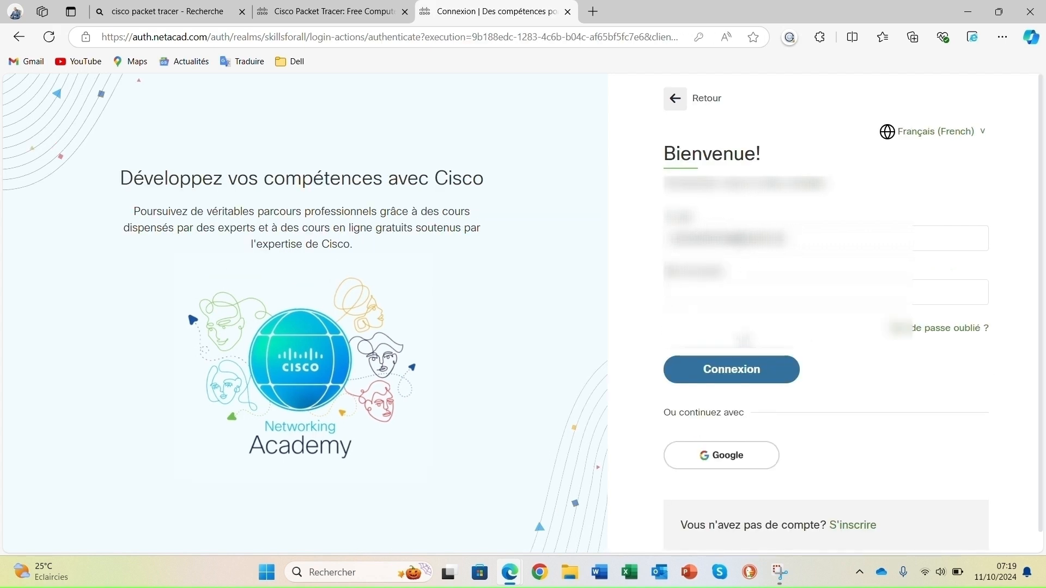
- Type the account password in the password field
{"action": "left_click", "coordinate": [707, 296]}
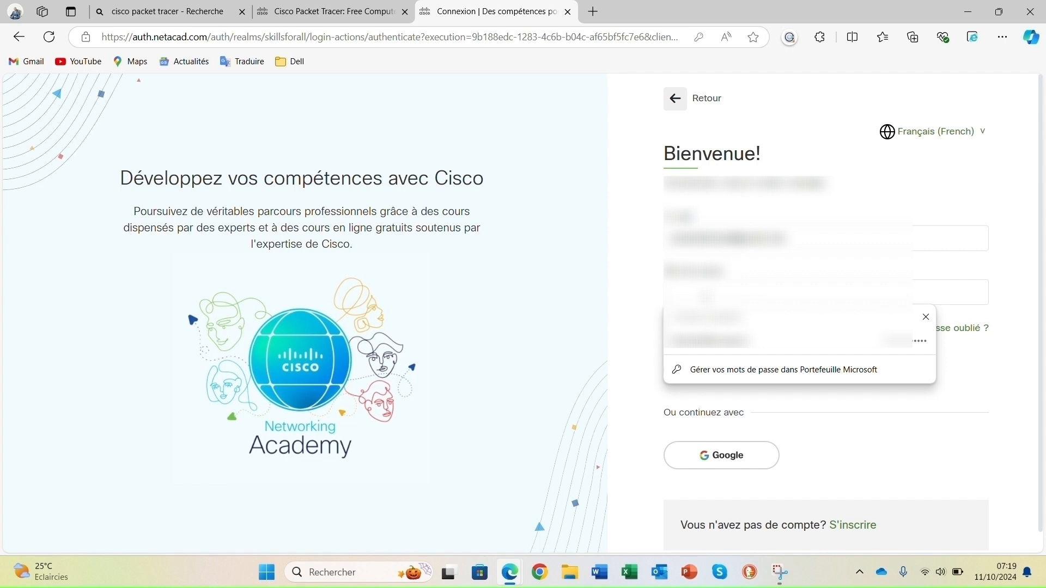
{"action": "type", "text": "••"}
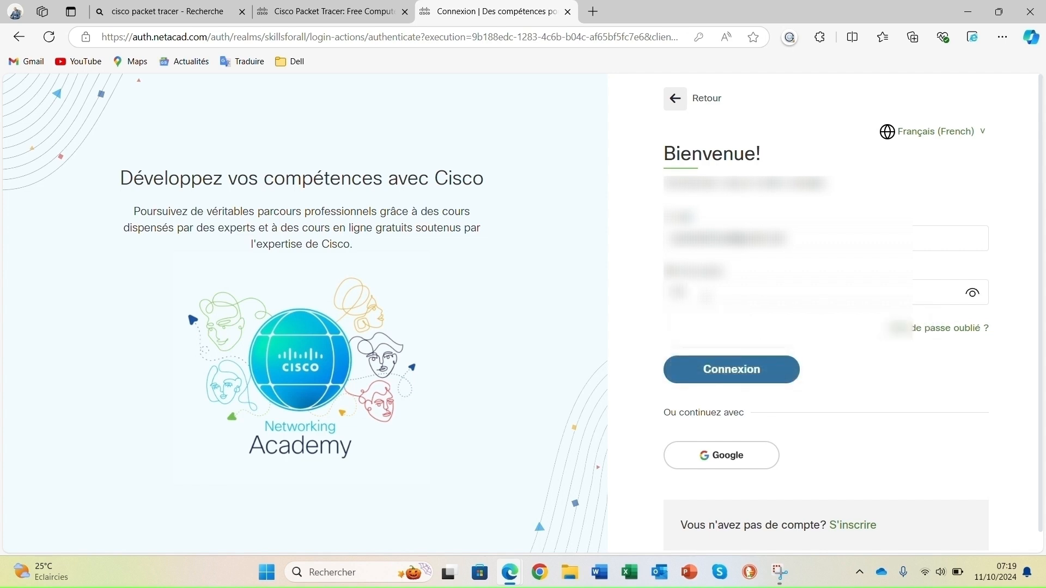
{"action": "key", "text": "Caps_Lock"}
{"action": "type", "text": "••••"}
- Sign in with Connexion and dismiss the translation and save-password popups
{"action": "left_click", "coordinate": [761, 374]}
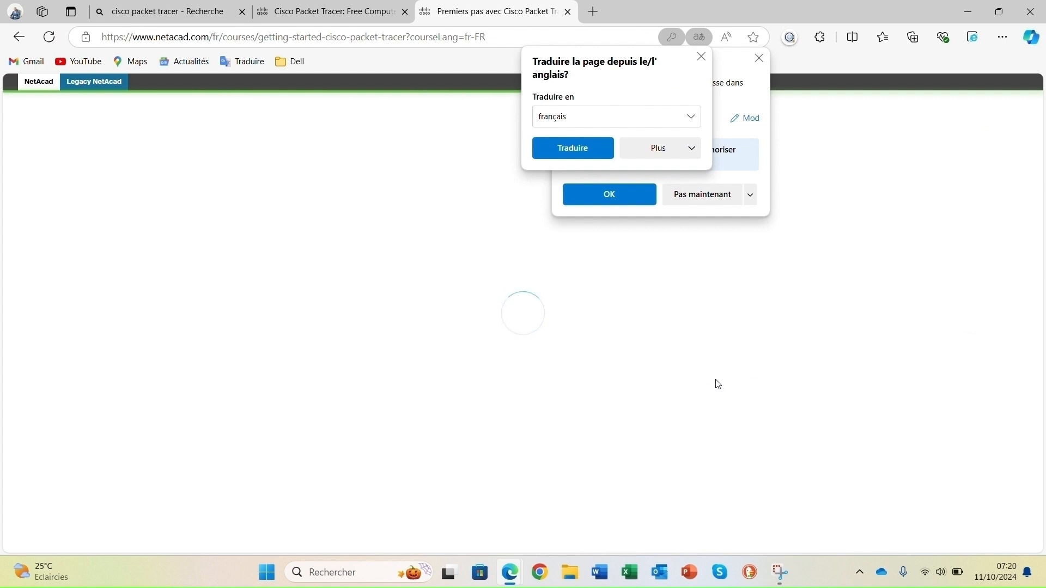
{"action": "left_click", "coordinate": [702, 56]}
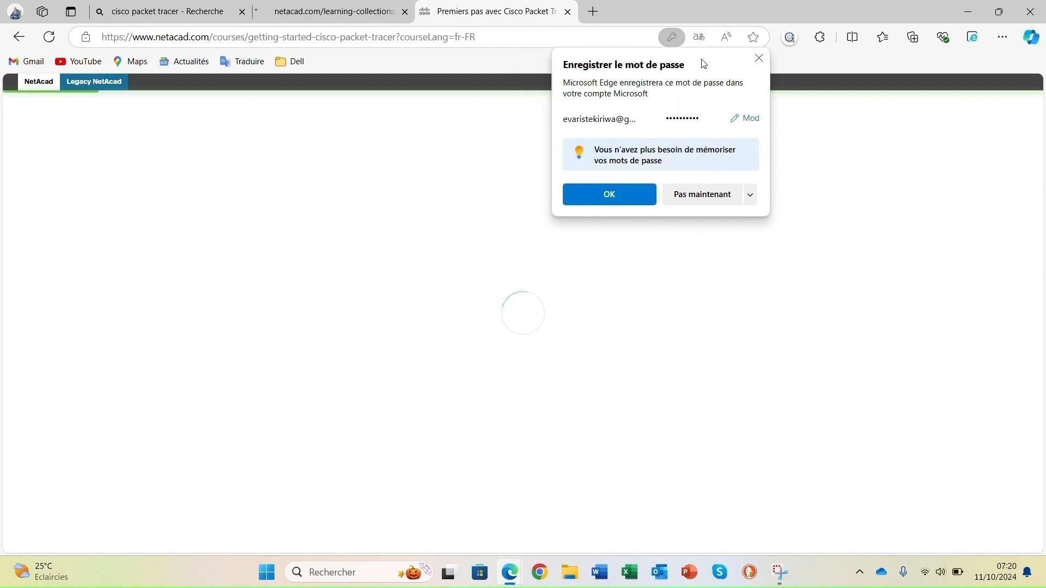
{"action": "left_click", "coordinate": [758, 59]}
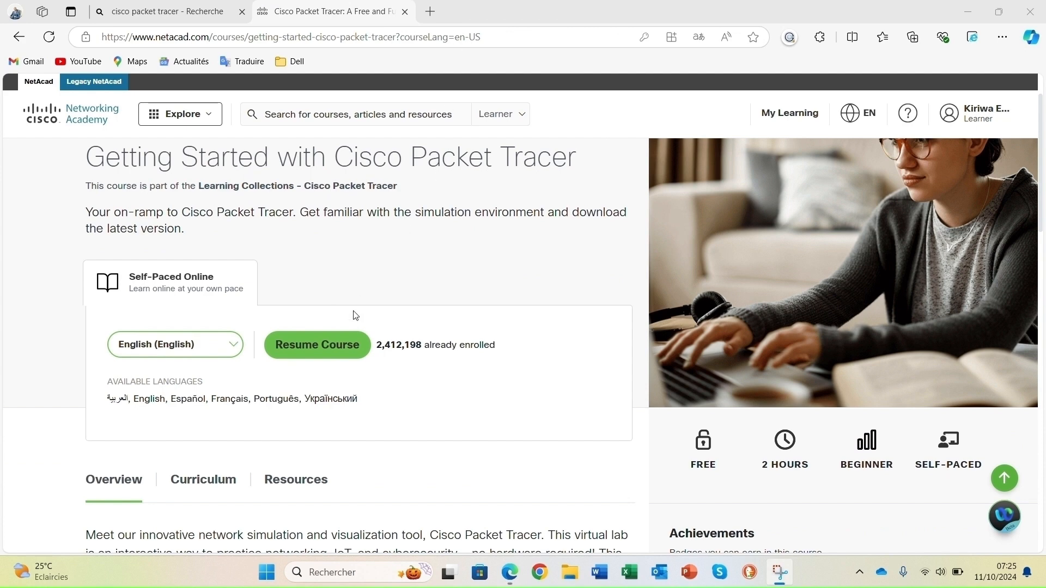
- Resume the Getting Started course and scroll to lesson 1.0.3 Télécharger Cisco Packet Tracer
{"action": "left_click", "coordinate": [327, 353]}
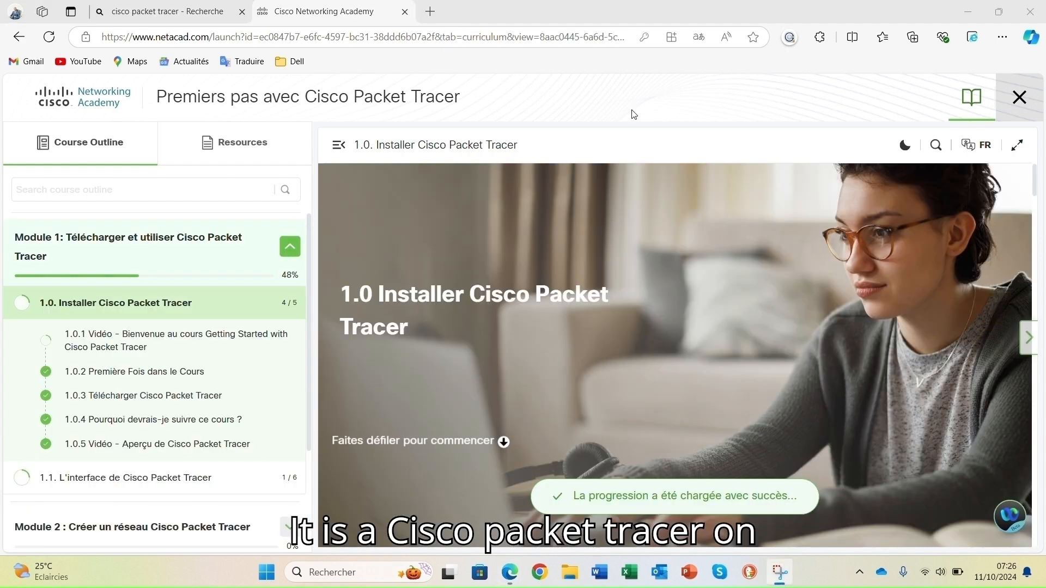
{"action": "scroll", "coordinate": [1037, 213], "scroll_direction": "down", "scroll_amount": 2}
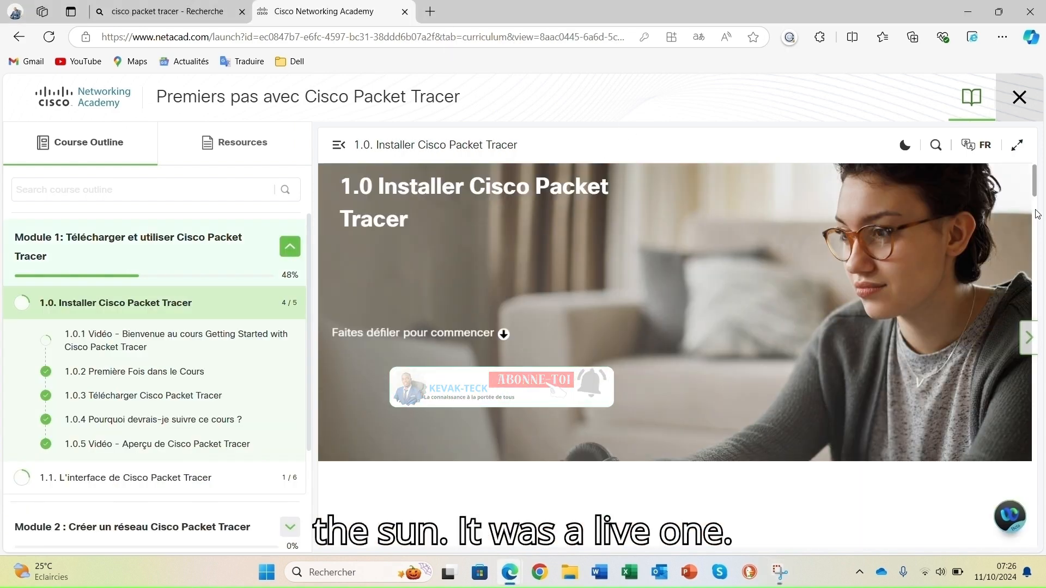
{"action": "scroll", "coordinate": [1037, 214], "scroll_direction": "down", "scroll_amount": 10}
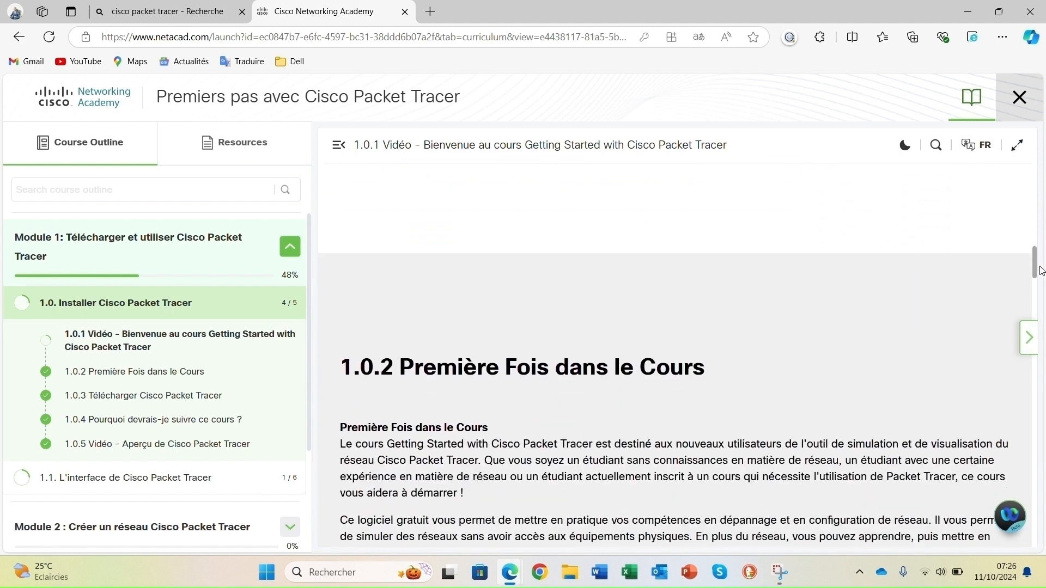
{"action": "left_click_drag", "start_coordinate": [1041, 271], "coordinate": [1041, 338]}
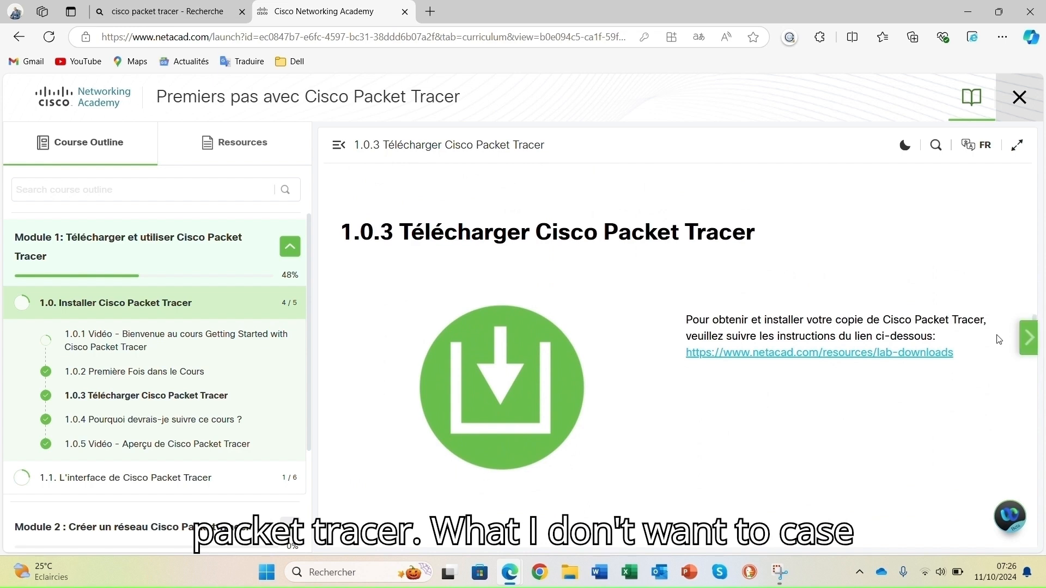
- Download Packet Tracer 8.2.2 for Windows 64bit from the lab-downloads page
{"action": "left_click", "coordinate": [807, 360]}
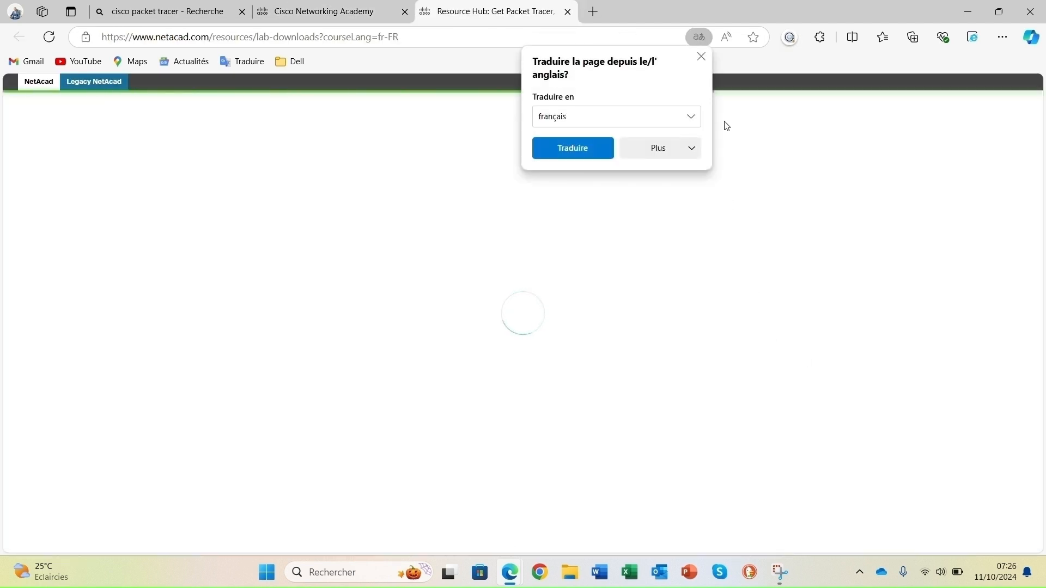
{"action": "left_click", "coordinate": [701, 58]}
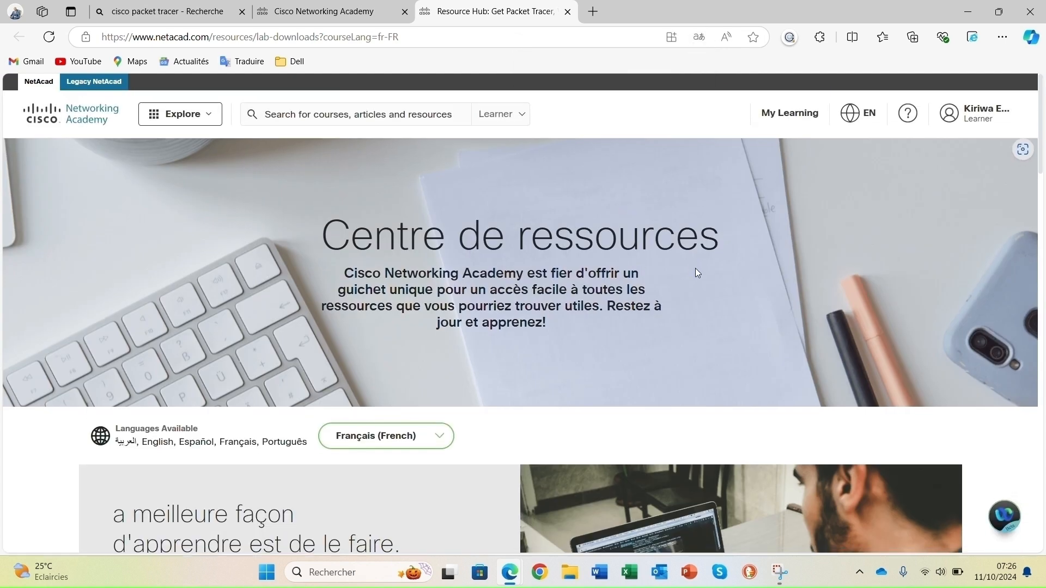
{"action": "scroll", "coordinate": [695, 270], "scroll_direction": "down", "scroll_amount": 5}
{"action": "scroll", "coordinate": [696, 272], "scroll_direction": "down", "scroll_amount": 5}
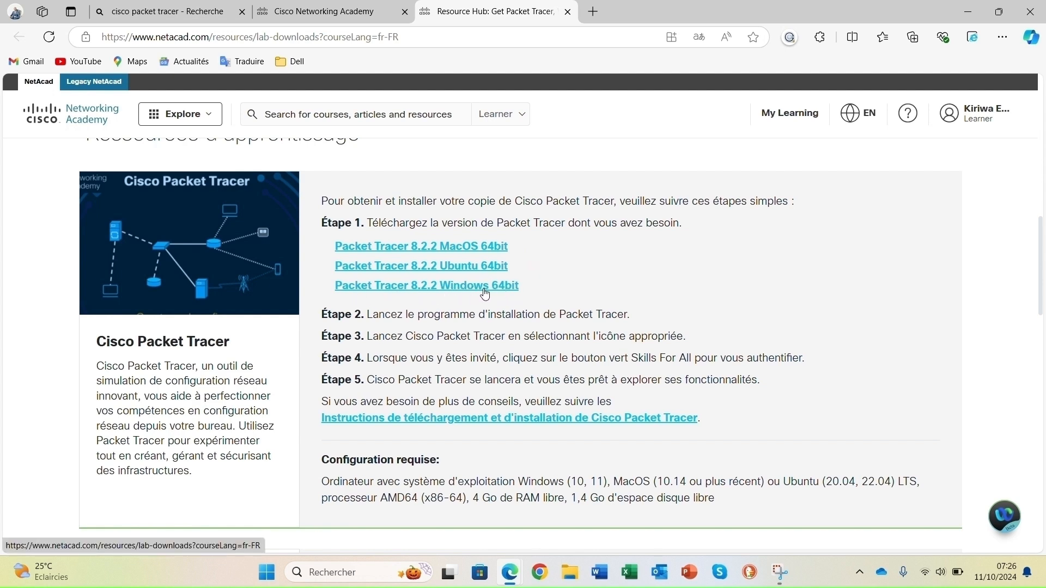
{"action": "left_click", "coordinate": [423, 292]}
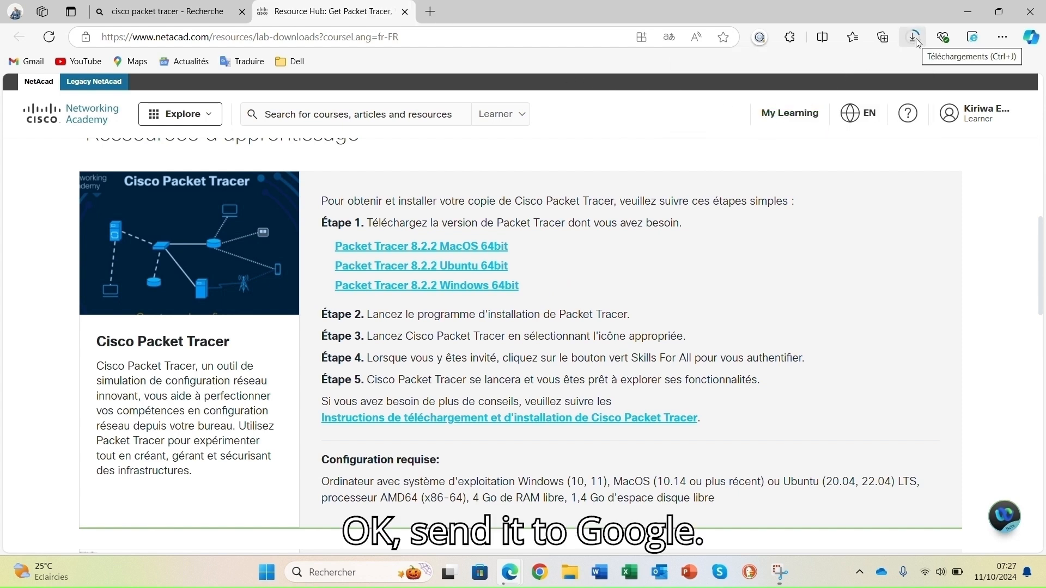
- Launch the downloaded Packet Tracer installer and allow it to make changes
{"action": "left_click", "coordinate": [918, 41]}
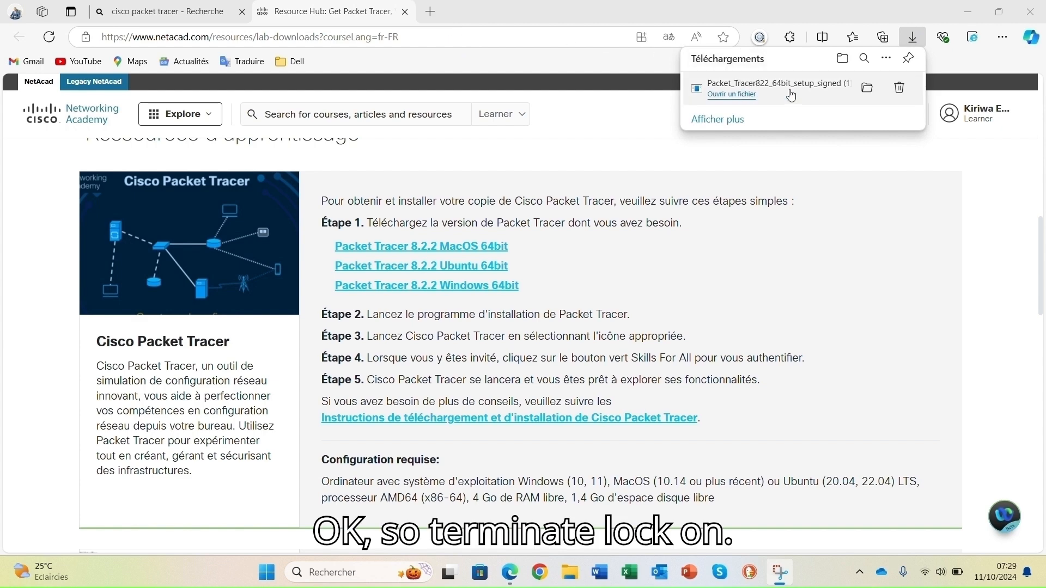
{"action": "left_click", "coordinate": [869, 90]}
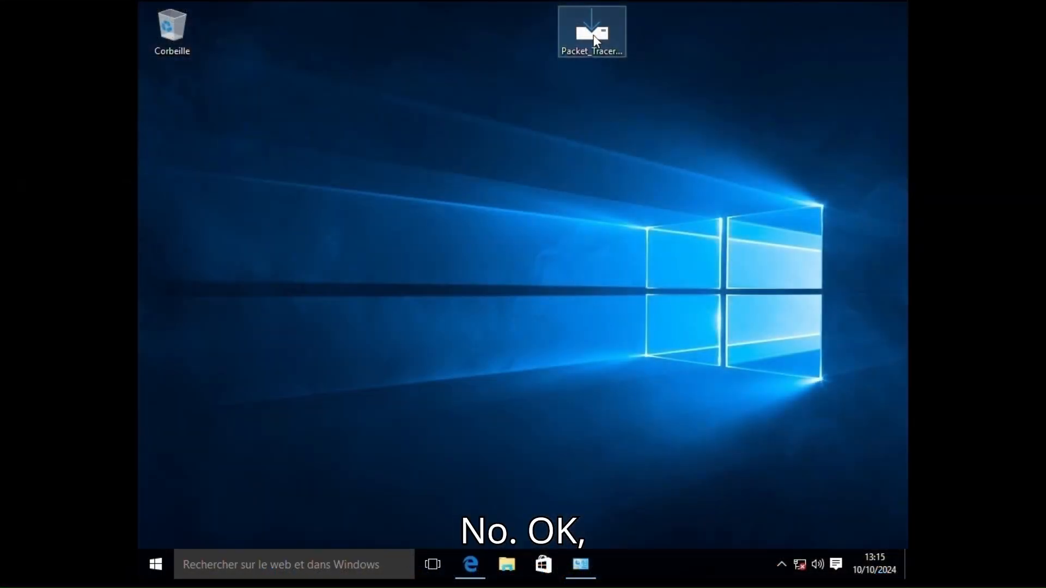
{"action": "double_click", "coordinate": [593, 35]}
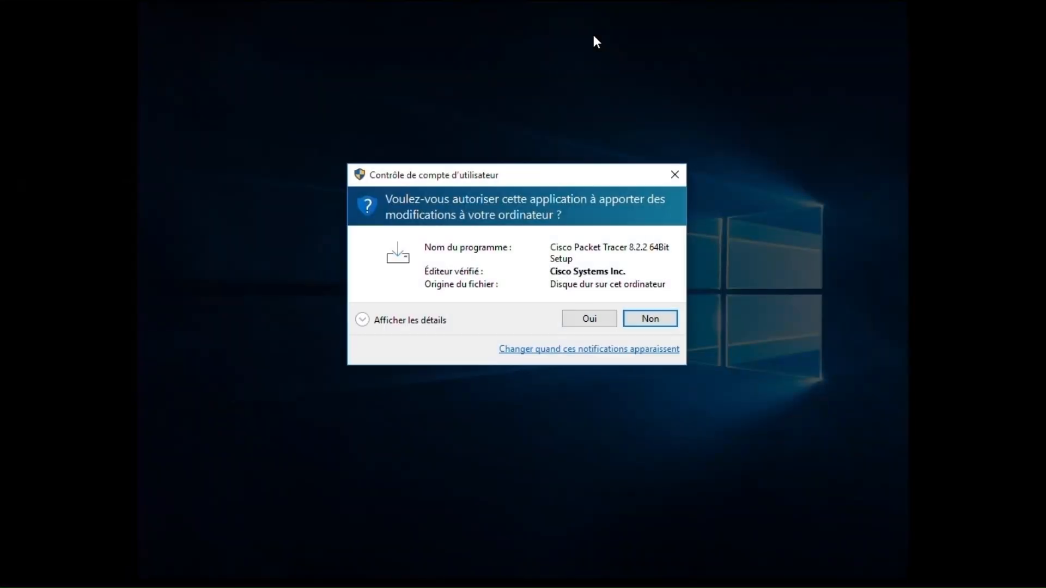
{"action": "left_click", "coordinate": [594, 321]}
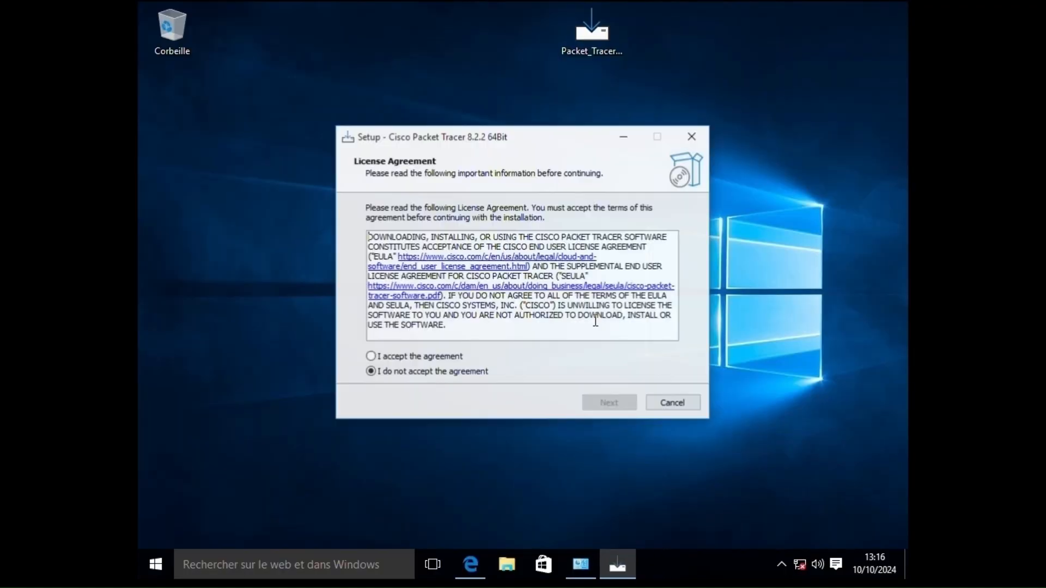
- Install Packet Tracer with default options, then enable multi-user and allow firewall access
{"action": "left_click", "coordinate": [404, 357]}
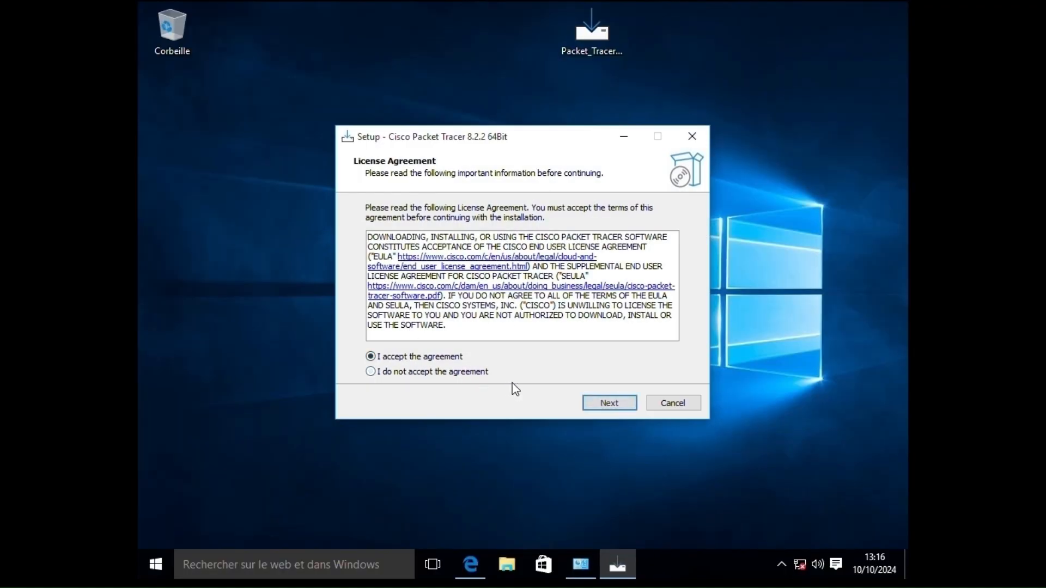
{"action": "left_click", "coordinate": [610, 404]}
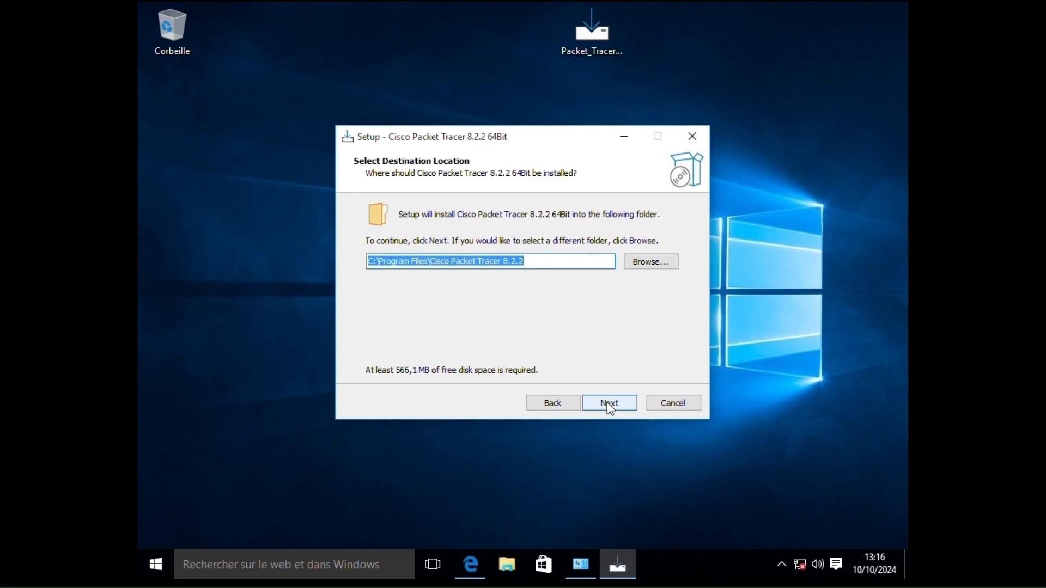
{"action": "left_click", "coordinate": [609, 406]}
{"action": "left_click", "coordinate": [609, 404]}
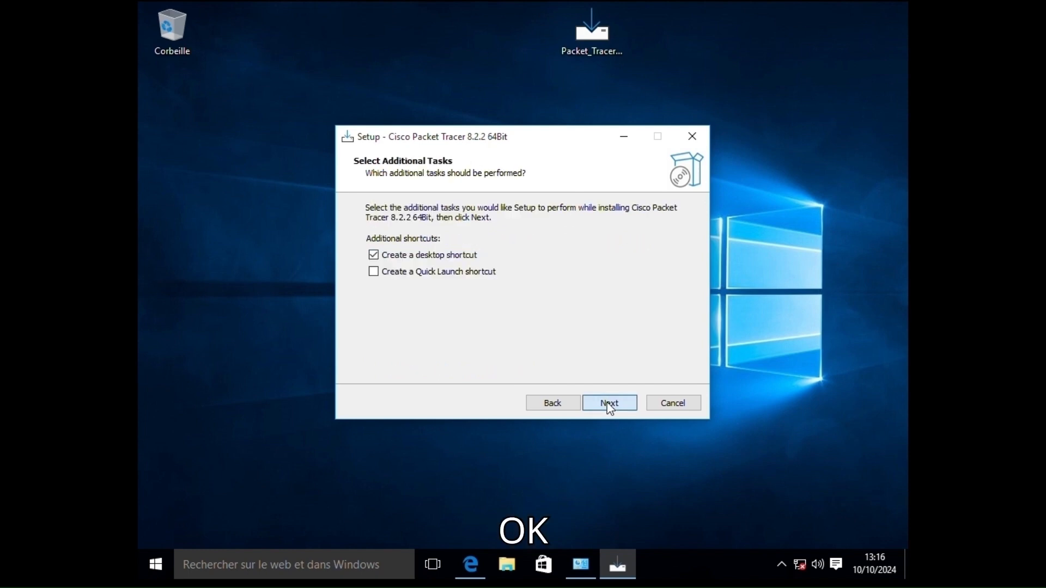
{"action": "left_click", "coordinate": [610, 405]}
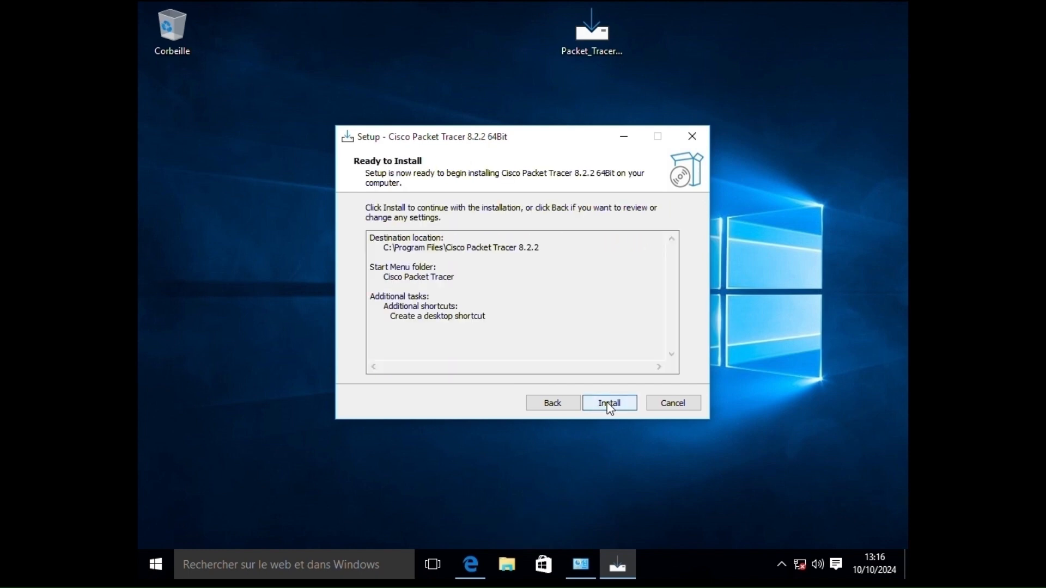
{"action": "left_click", "coordinate": [610, 405]}
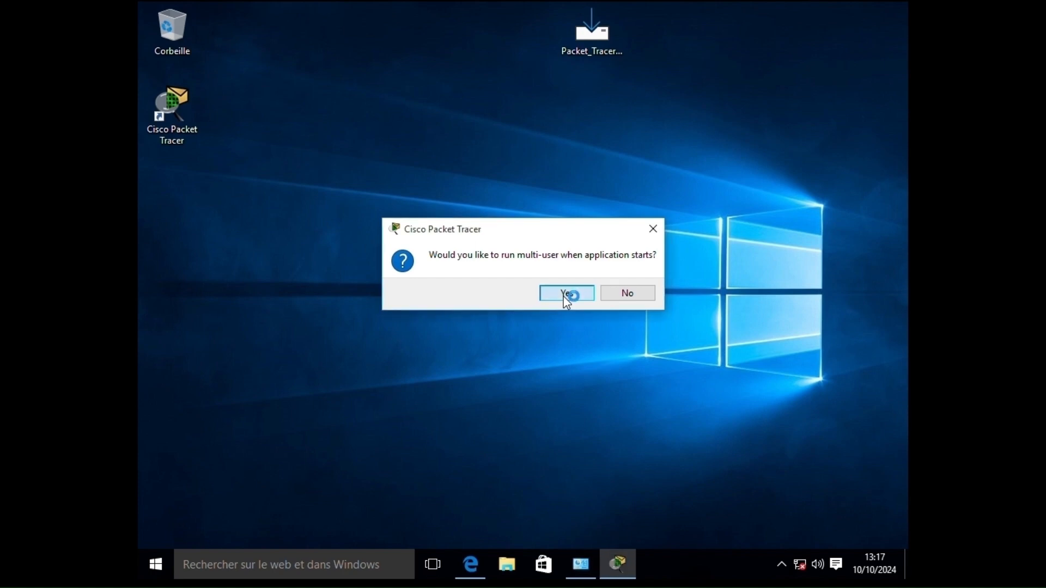
{"action": "left_click", "coordinate": [567, 300]}
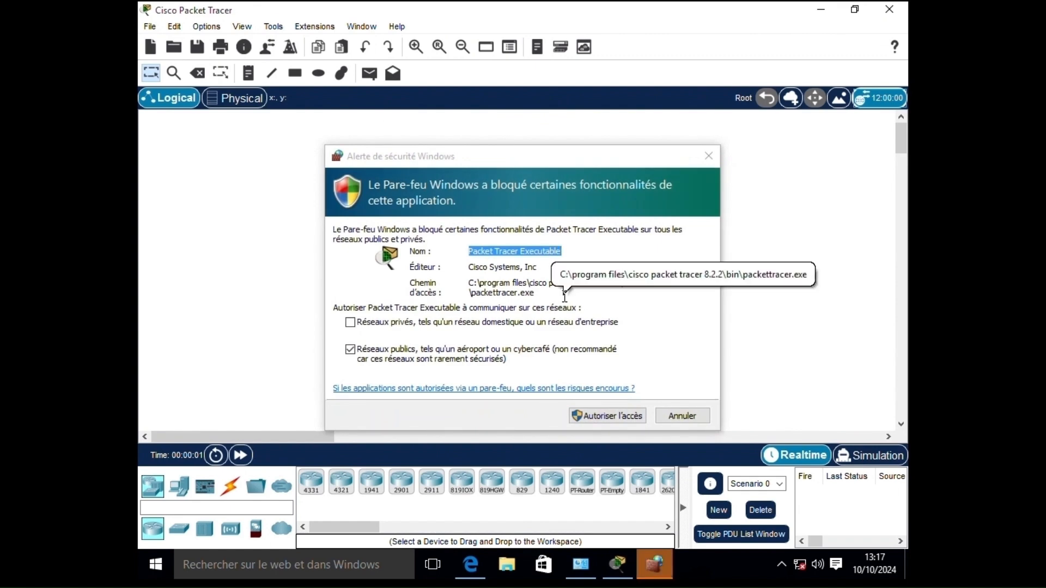
{"action": "left_click", "coordinate": [611, 416]}
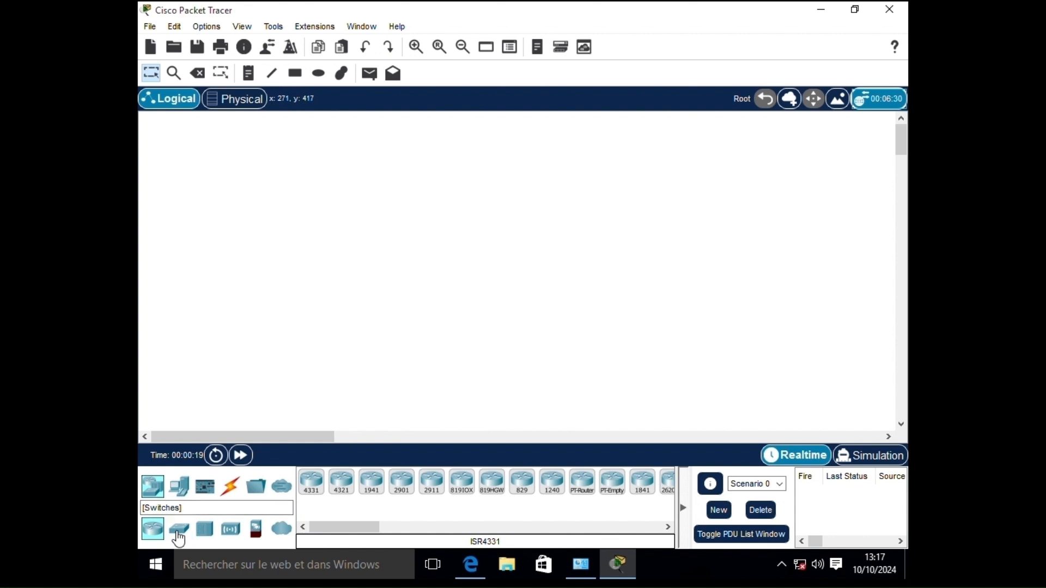
- Browse routers 4331, 4321, 1941, 2901 and switches 2960, PT-Switch, PT-Empty, 3560-24PS, 3650-24PS
{"action": "left_click", "coordinate": [310, 491]}
{"action": "left_click", "coordinate": [337, 489]}
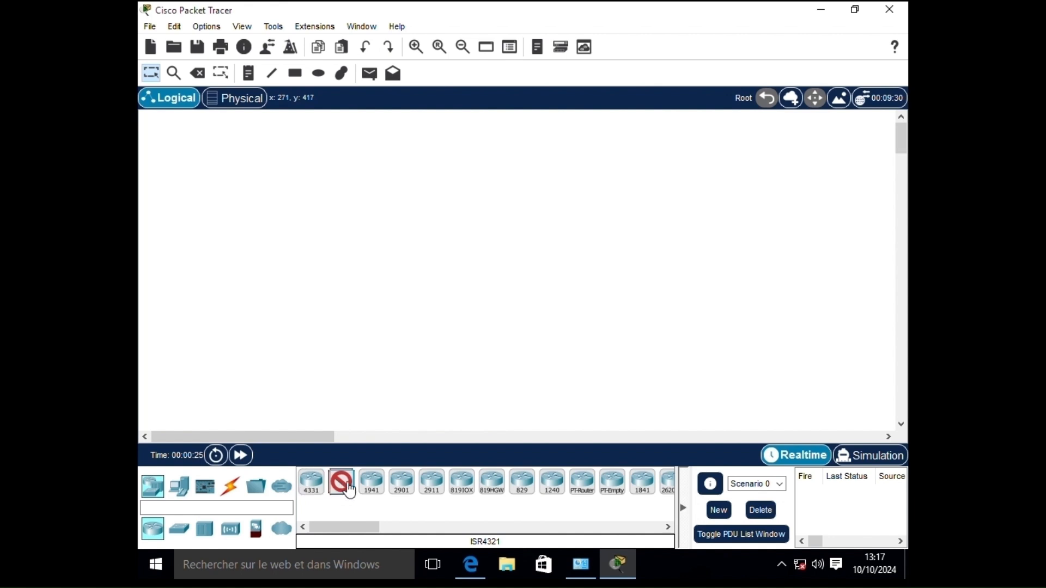
{"action": "left_click", "coordinate": [372, 485]}
{"action": "left_click", "coordinate": [402, 485]}
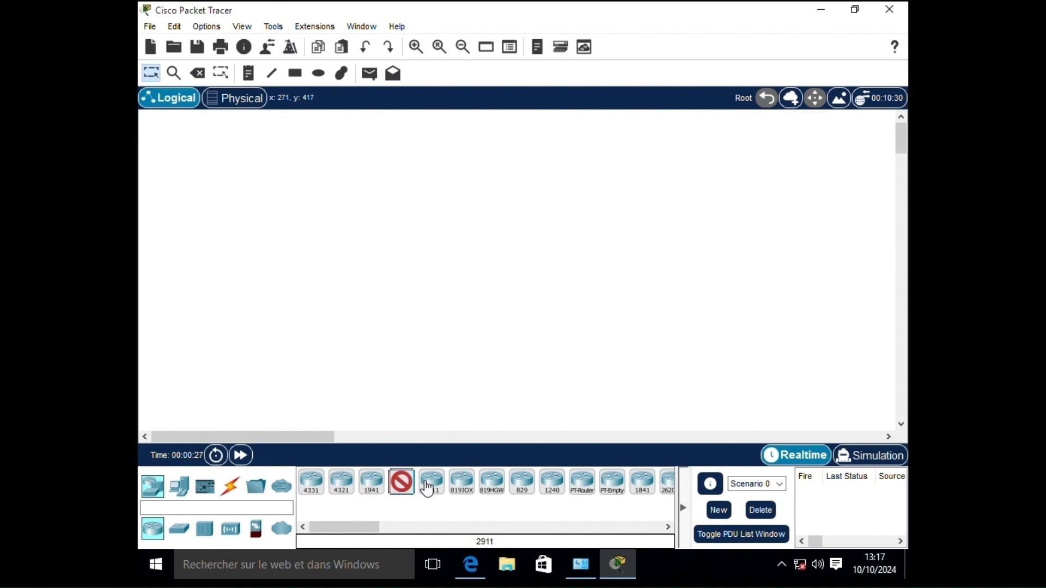
{"action": "left_click", "coordinate": [179, 529]}
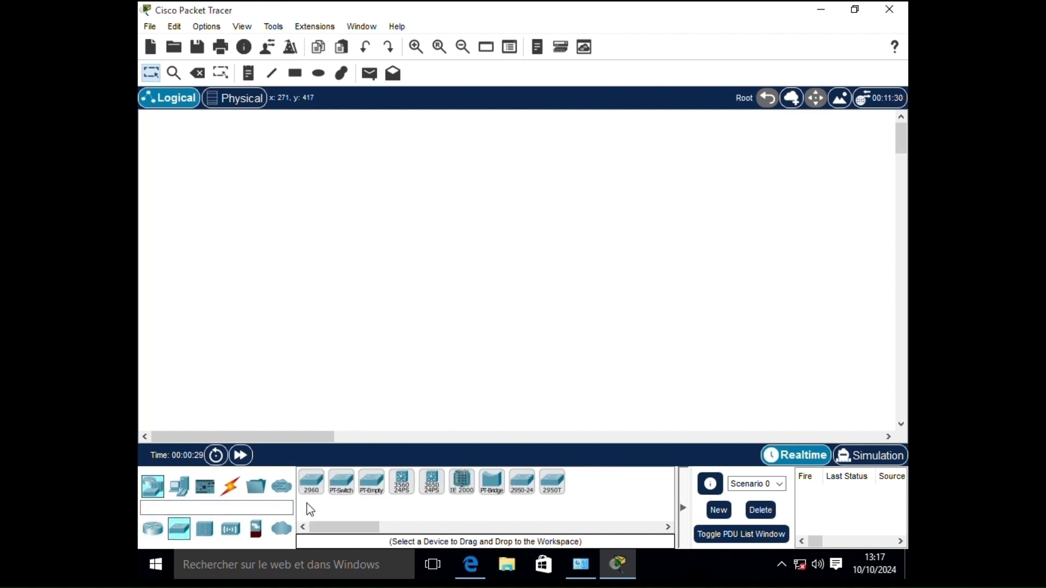
{"action": "left_click", "coordinate": [311, 487]}
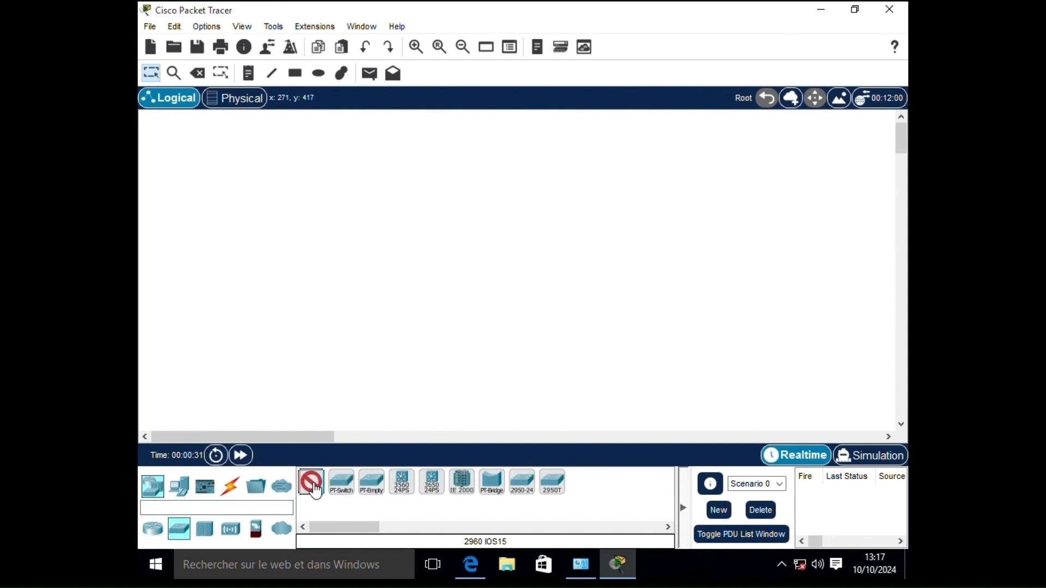
{"action": "left_click", "coordinate": [343, 488]}
{"action": "left_click", "coordinate": [372, 486]}
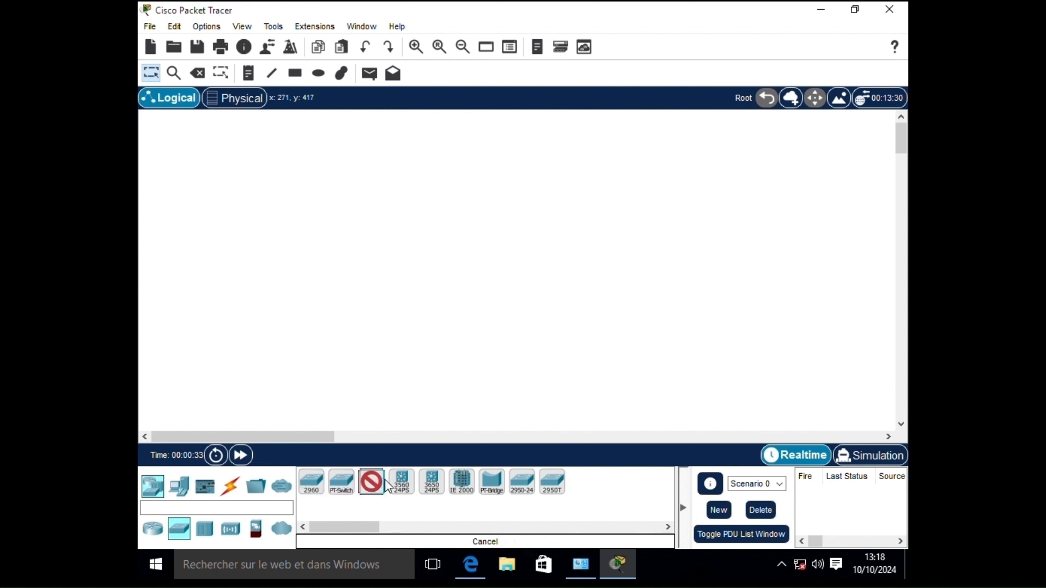
{"action": "left_click", "coordinate": [401, 483]}
{"action": "left_click", "coordinate": [431, 483]}
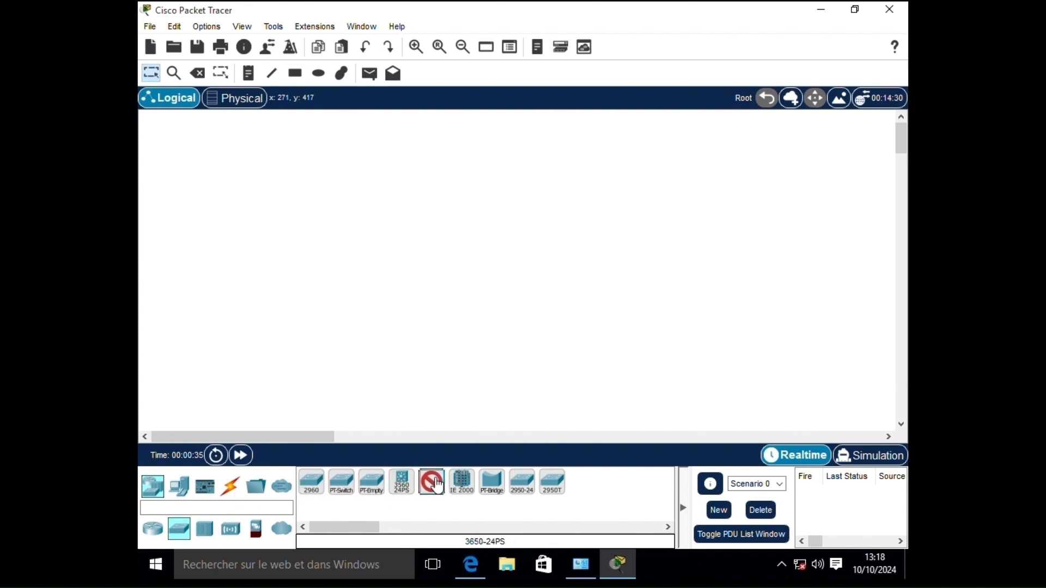
{"action": "left_click", "coordinate": [402, 484]}
{"action": "left_click", "coordinate": [432, 484]}
- Browse hubs PT-Hub, PT-Repeater and wireless devices Meraki, LAP-PT, 3702i, WLC, 3504, 2504
{"action": "left_click", "coordinate": [210, 530]}
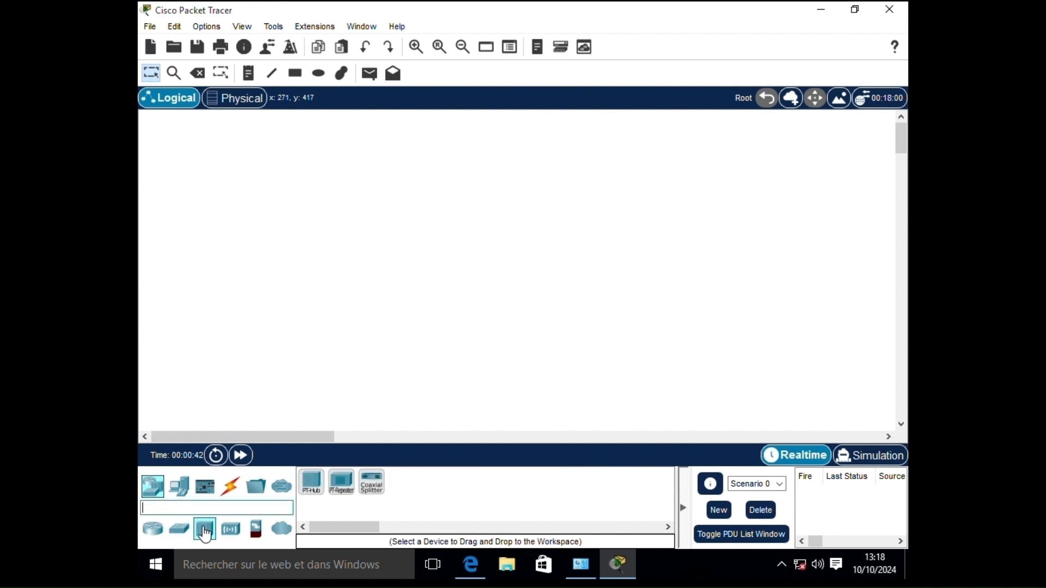
{"action": "left_click", "coordinate": [311, 493]}
{"action": "left_click", "coordinate": [341, 490]}
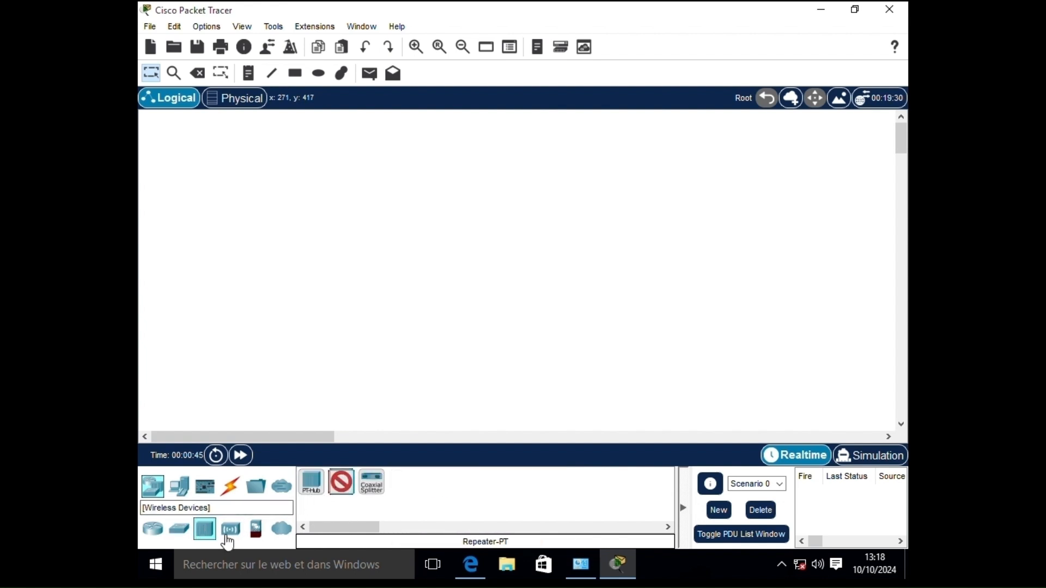
{"action": "left_click", "coordinate": [228, 533]}
{"action": "left_click", "coordinate": [313, 490]}
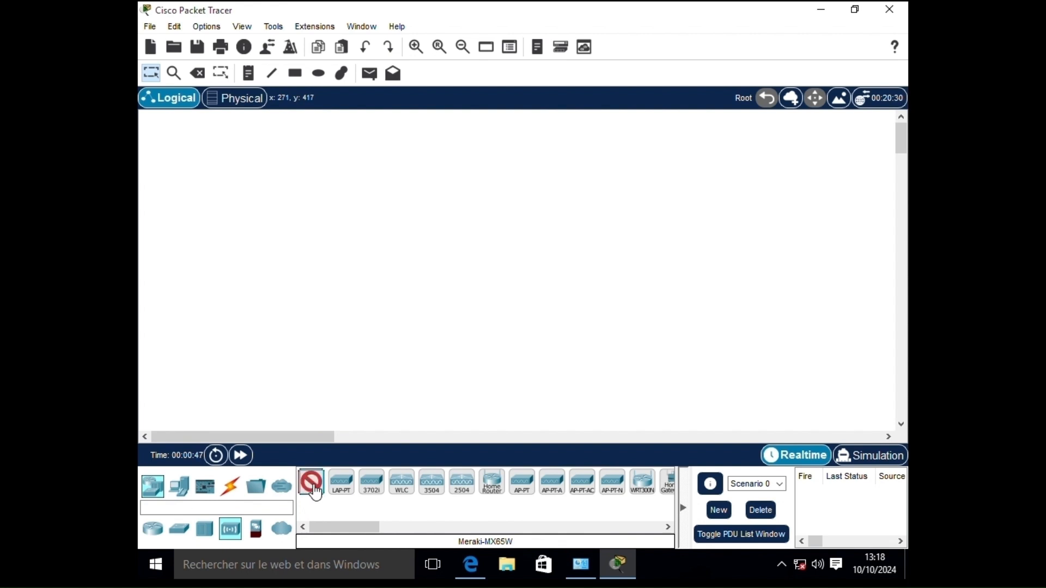
{"action": "left_click", "coordinate": [342, 491]}
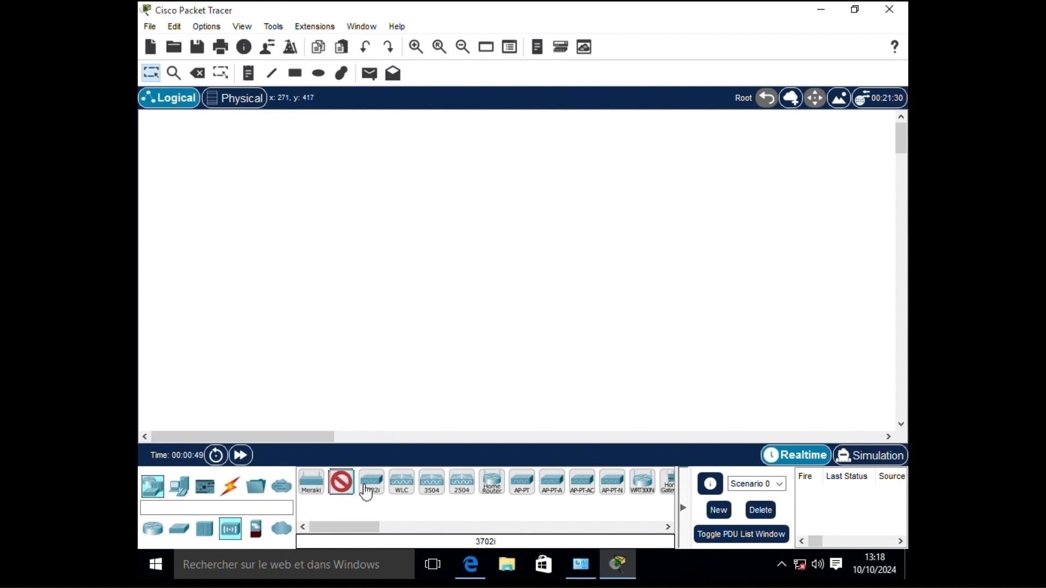
{"action": "left_click", "coordinate": [368, 491]}
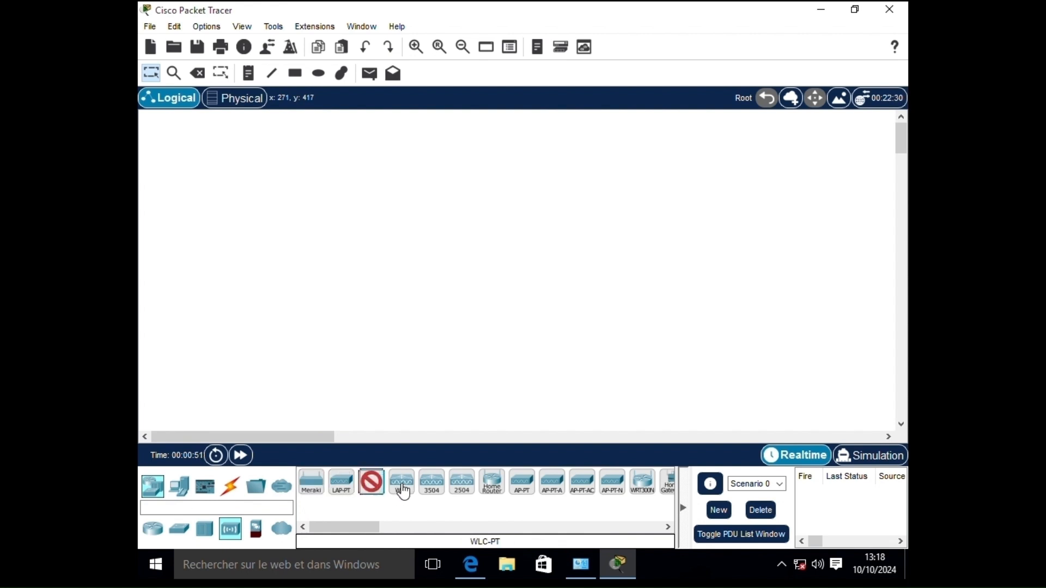
{"action": "left_click", "coordinate": [404, 489]}
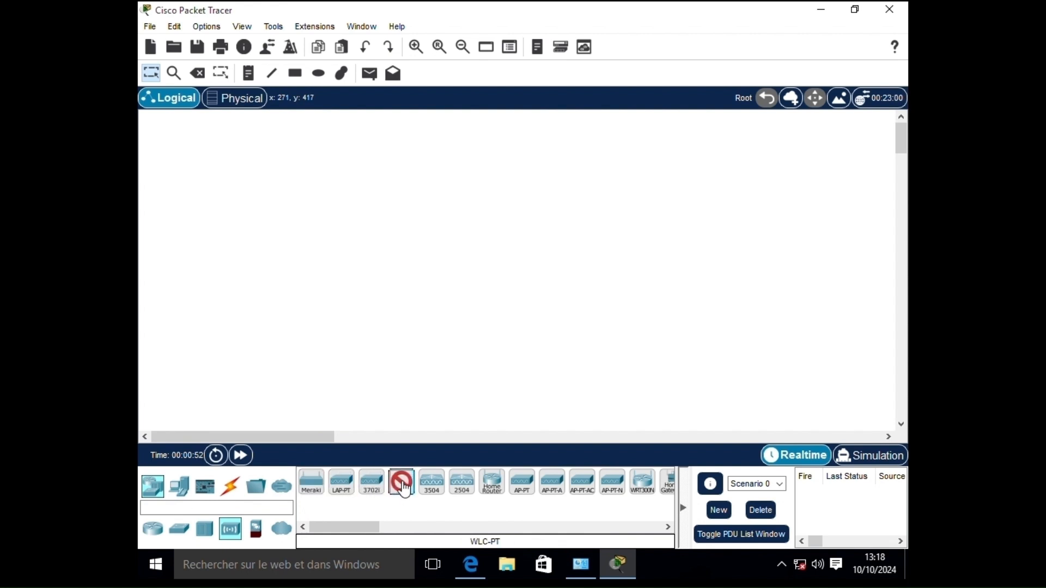
{"action": "left_click", "coordinate": [430, 492]}
{"action": "left_click", "coordinate": [404, 490]}
{"action": "left_click", "coordinate": [433, 491]}
{"action": "left_click", "coordinate": [462, 490]}
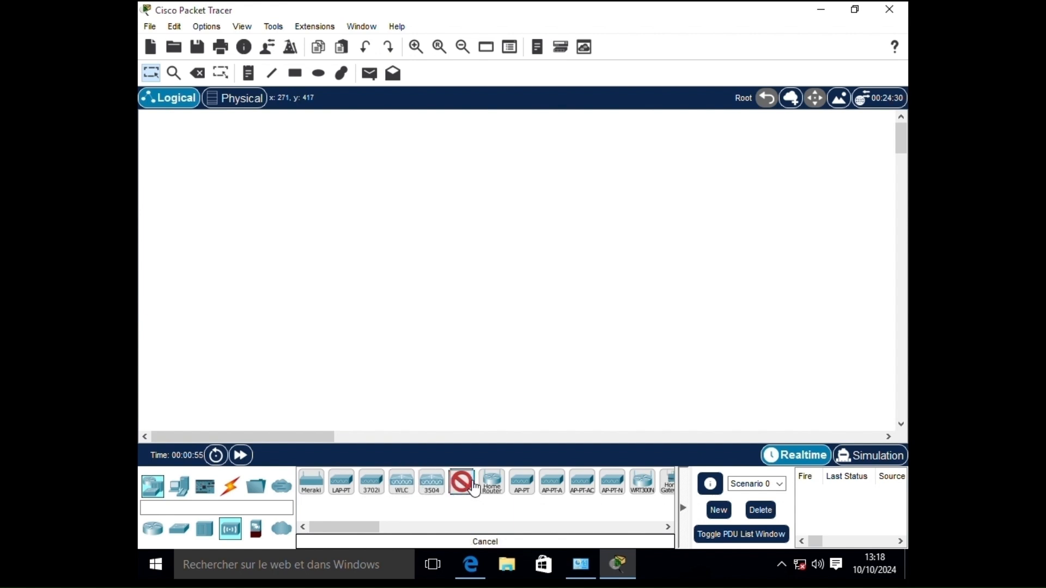
{"action": "mouse_move", "coordinate": [365, 529]}
{"action": "left_mouse_down"}
{"action": "mouse_move", "coordinate": [405, 533]}
{"action": "mouse_move", "coordinate": [357, 531]}
{"action": "left_mouse_up"}
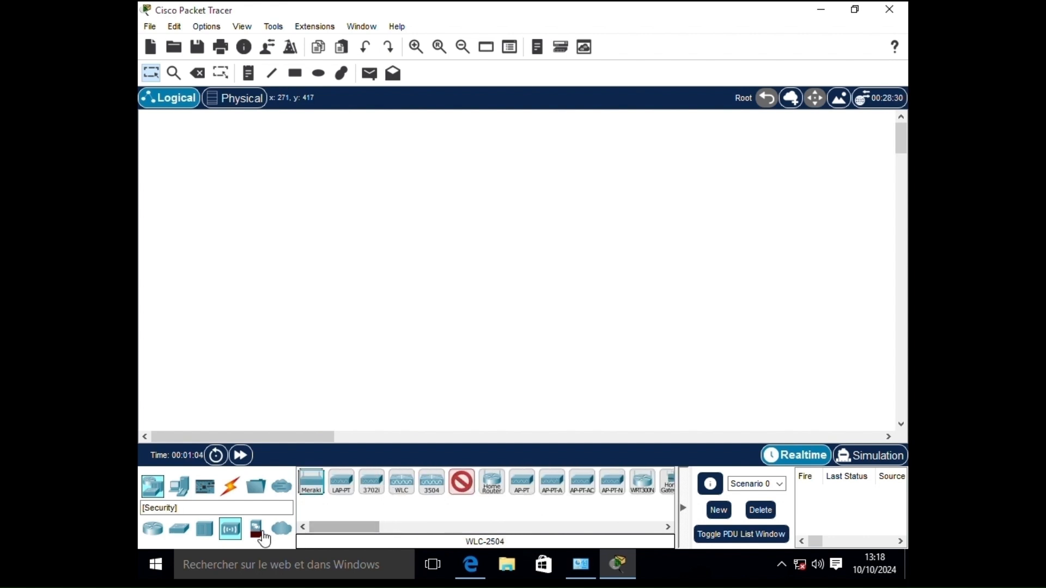
- Browse firewalls 5506-X, 5505 and WAN emulation devices PT-Cloud, PT-Empty, DSL and Cable Modem
{"action": "left_click", "coordinate": [256, 529]}
{"action": "left_click", "coordinate": [316, 490]}
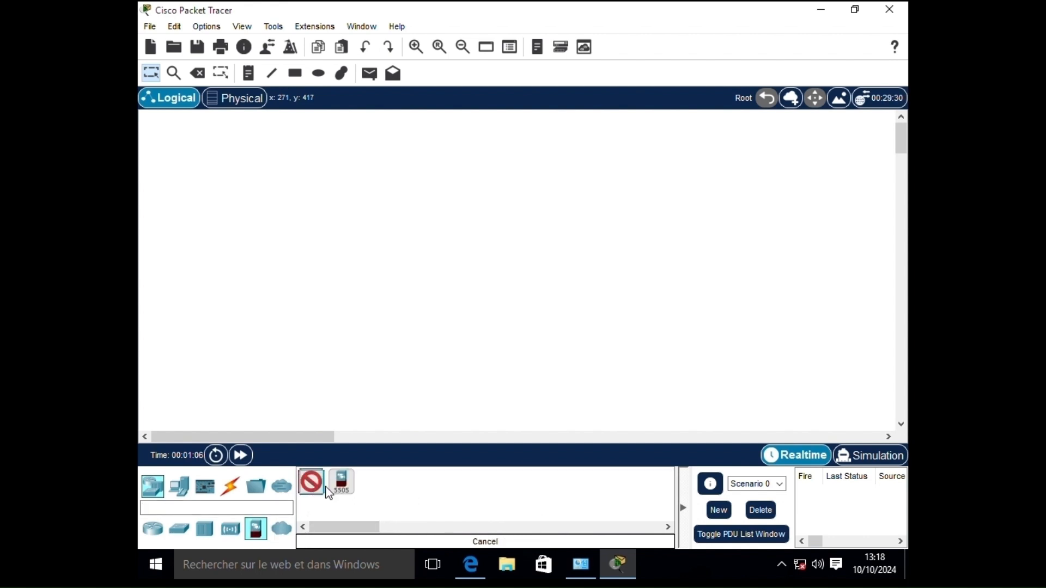
{"action": "left_click", "coordinate": [333, 489]}
{"action": "left_click", "coordinate": [313, 485]}
{"action": "left_click", "coordinate": [342, 489]}
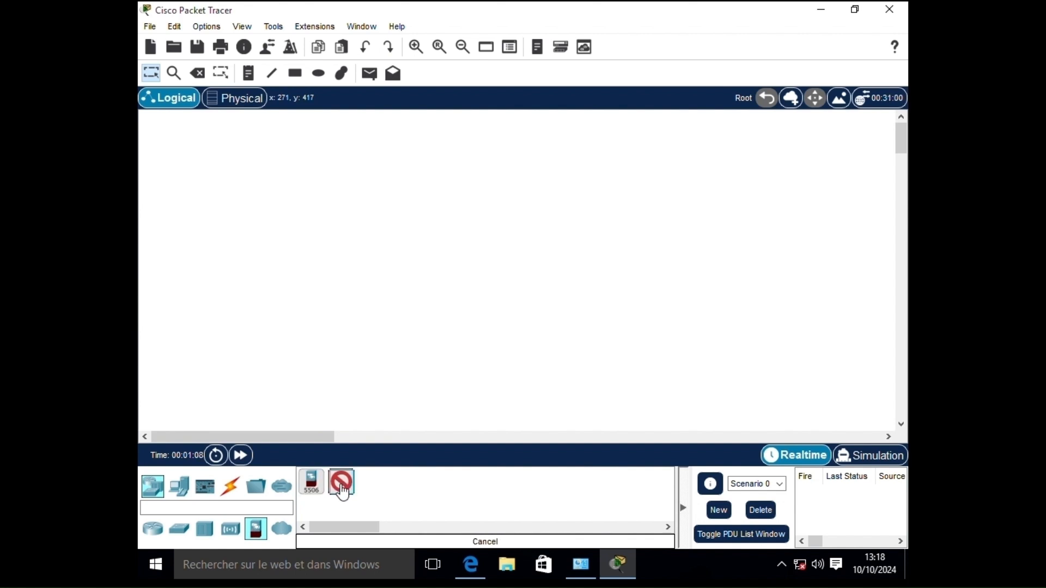
{"action": "left_click", "coordinate": [282, 529]}
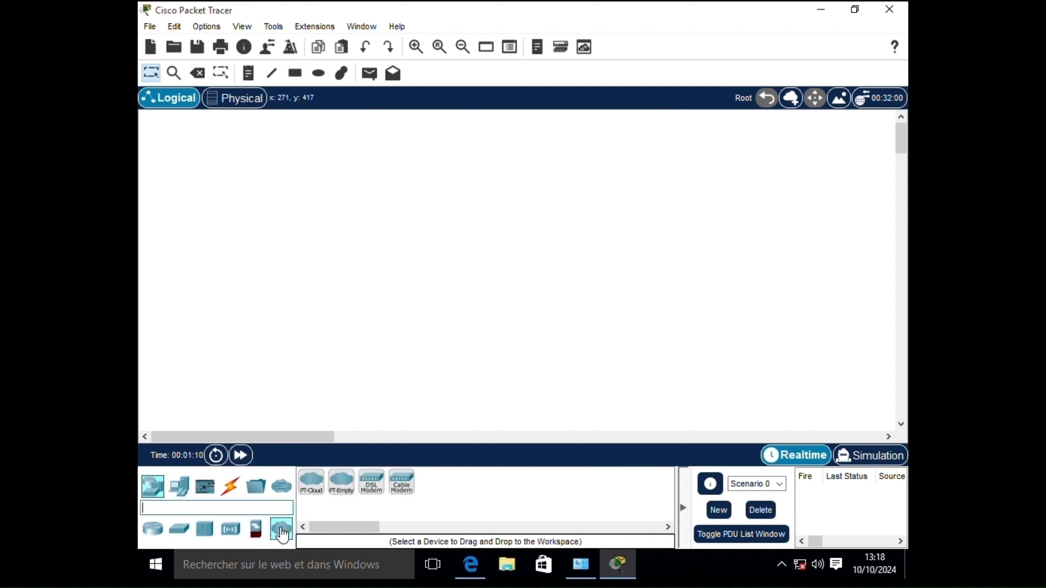
{"action": "left_click", "coordinate": [314, 490]}
{"action": "left_click", "coordinate": [340, 490]}
{"action": "left_click", "coordinate": [371, 489]}
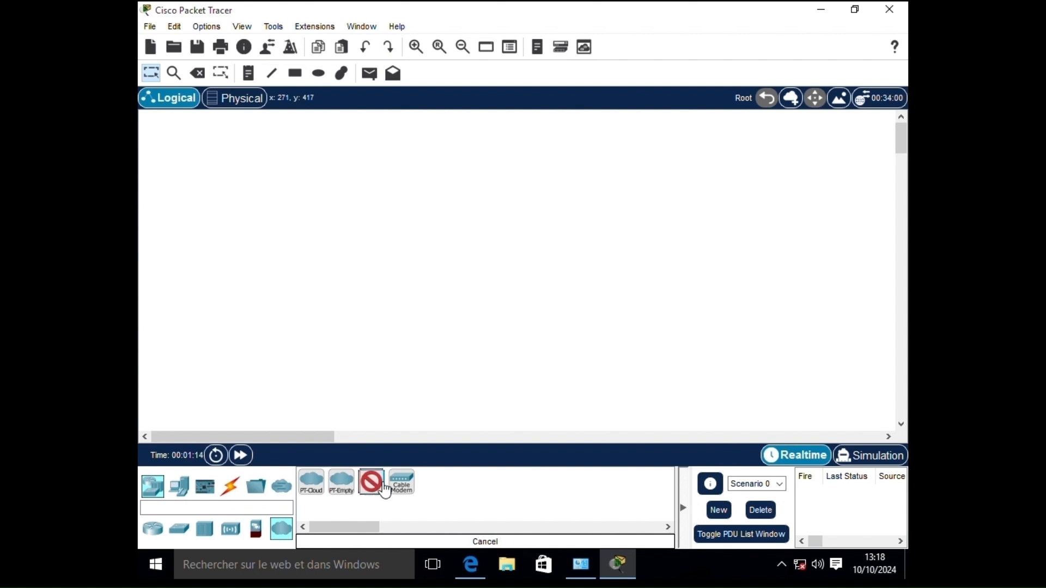
{"action": "left_click", "coordinate": [401, 489]}
{"action": "left_click", "coordinate": [368, 490]}
{"action": "left_click", "coordinate": [341, 491]}
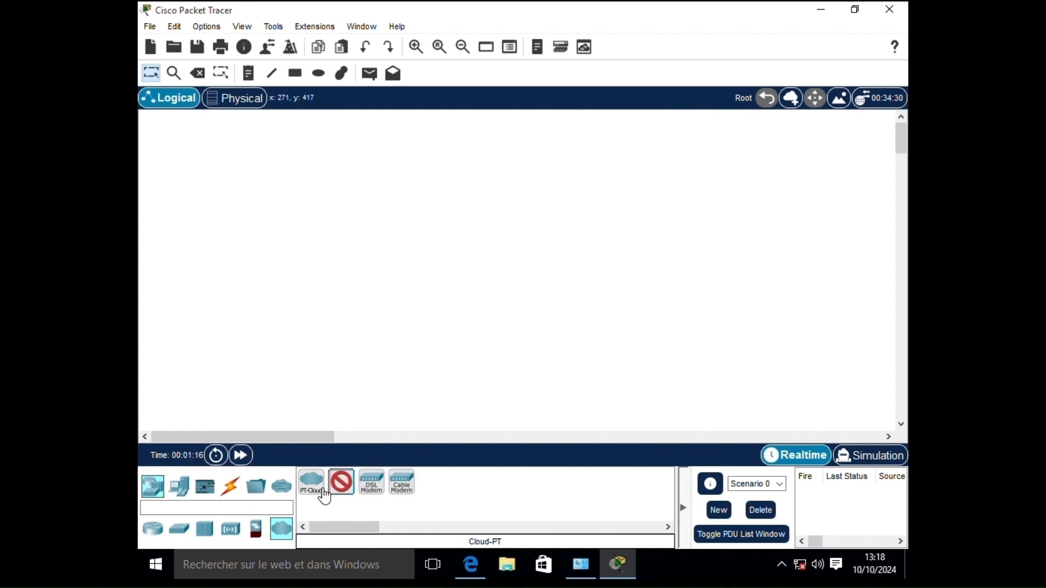
{"action": "left_click", "coordinate": [319, 496]}
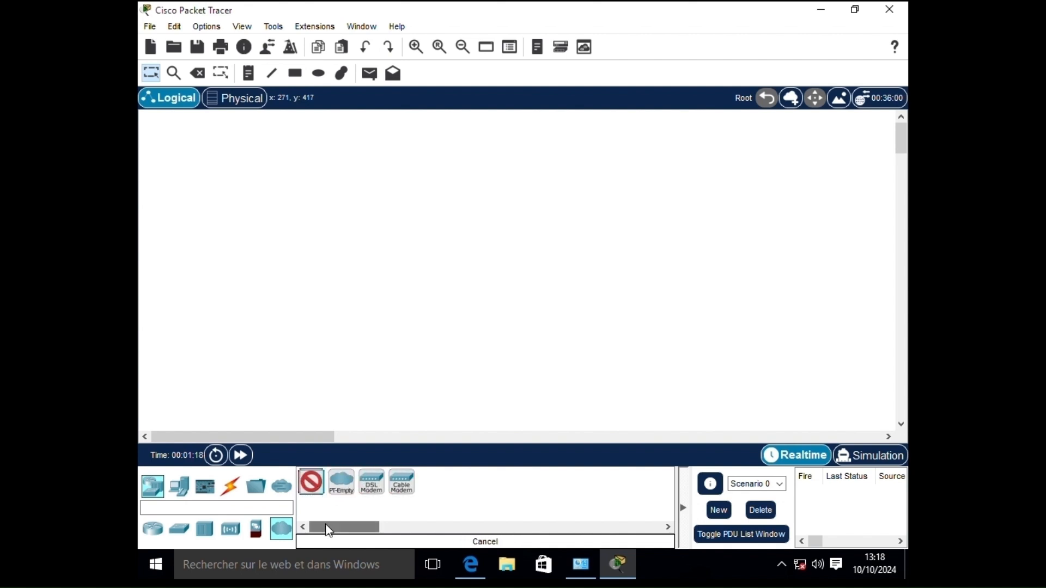
- Browse end devices PC, Laptop, Server, Meraki Server, TV, Tablet and Smartphone
{"action": "left_click", "coordinate": [179, 486]}
{"action": "left_click", "coordinate": [312, 492]}
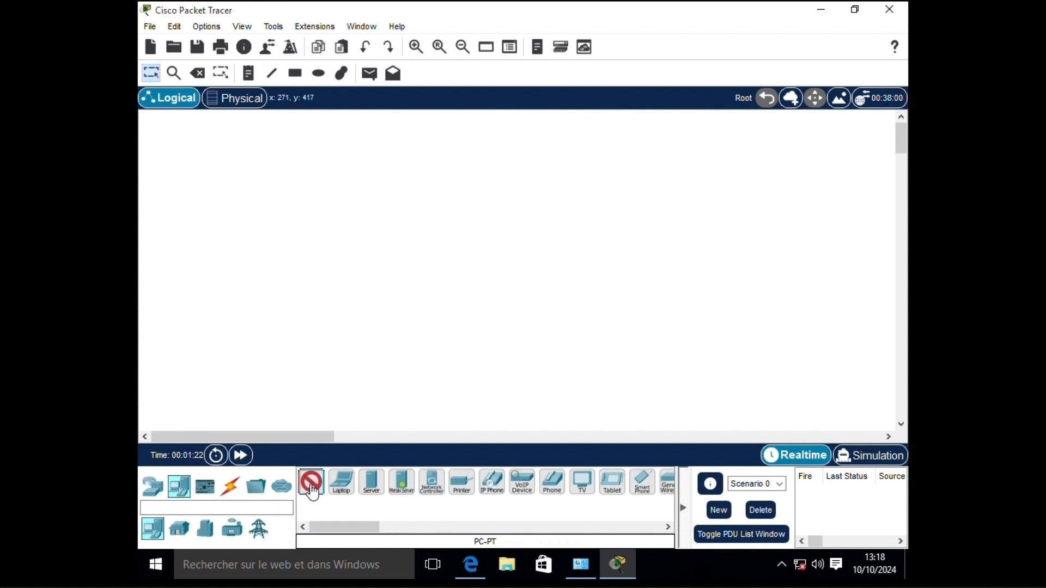
{"action": "left_click", "coordinate": [342, 490]}
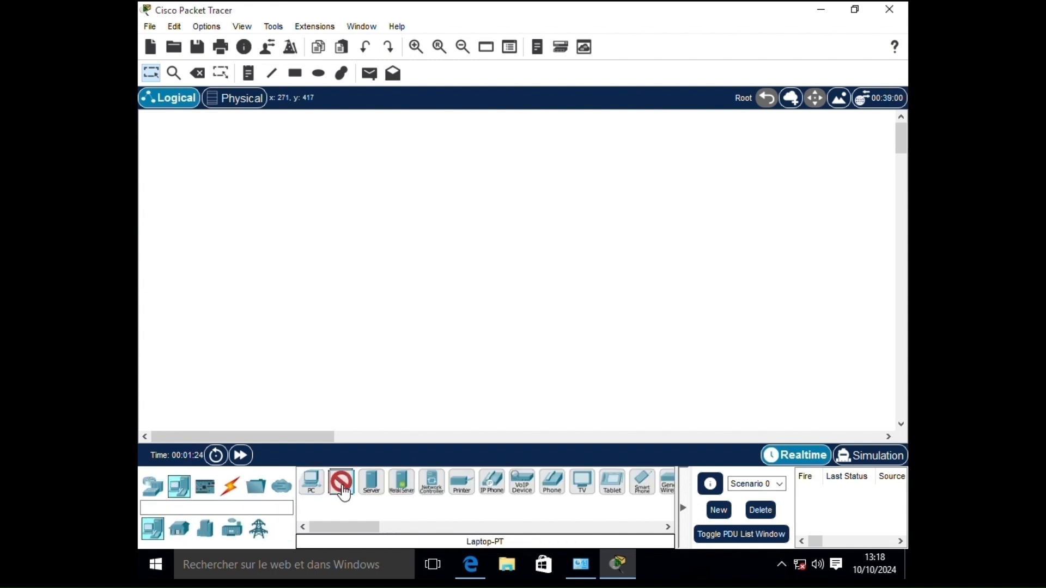
{"action": "left_click", "coordinate": [371, 492]}
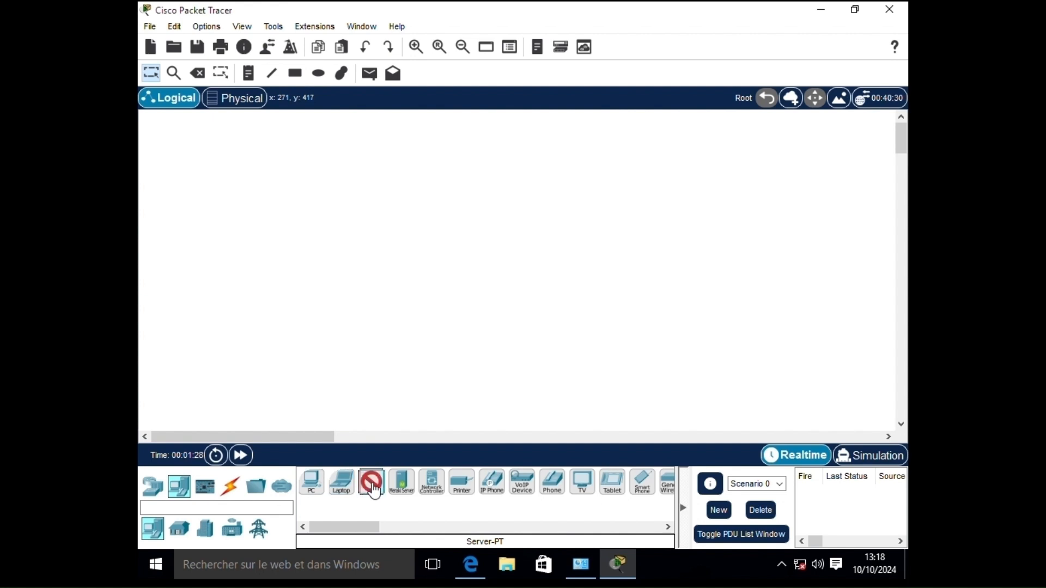
{"action": "left_click", "coordinate": [401, 491]}
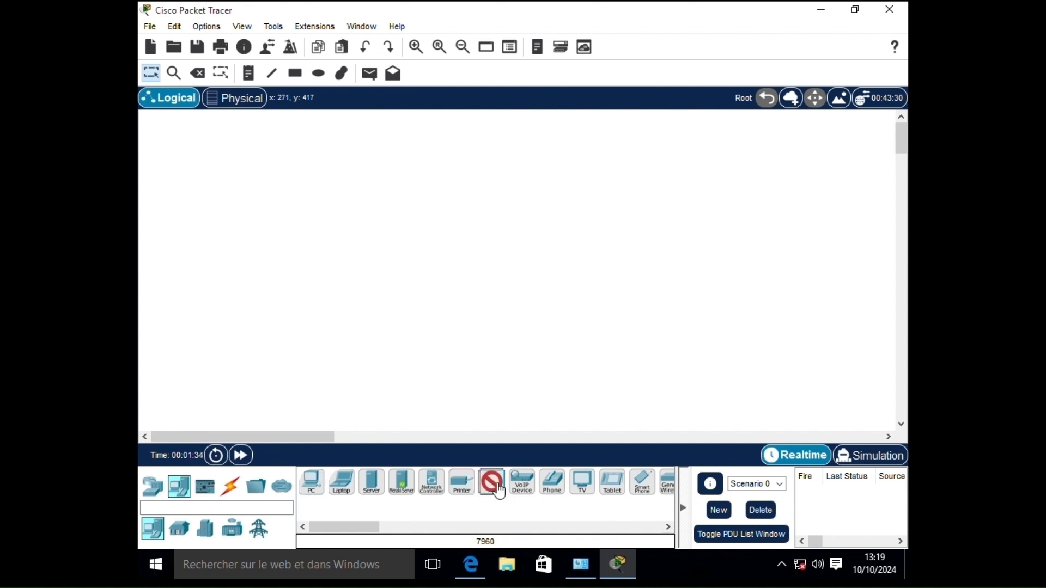
{"action": "left_click", "coordinate": [585, 487]}
{"action": "left_click", "coordinate": [615, 487]}
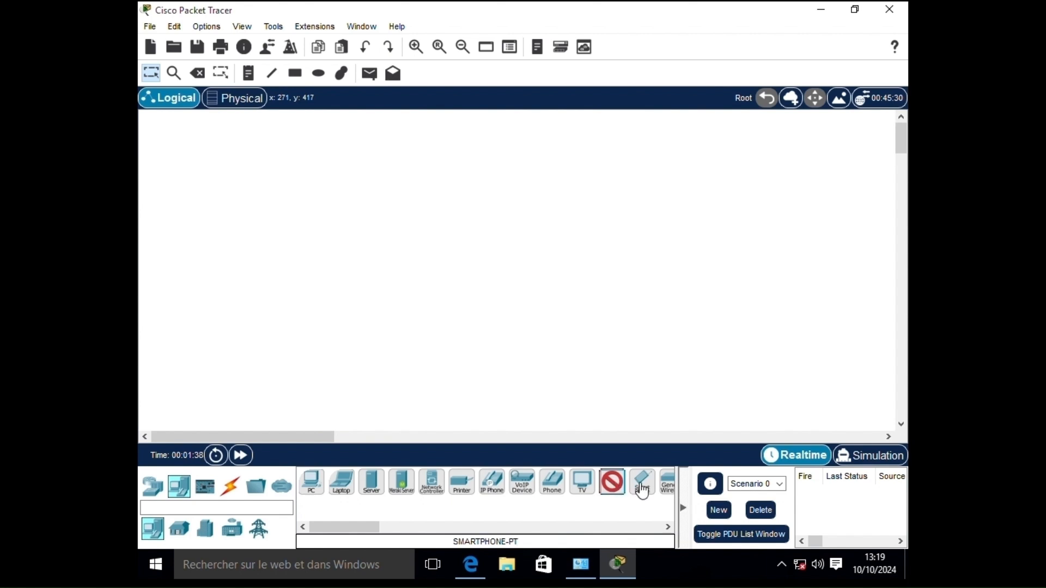
{"action": "left_click", "coordinate": [643, 485]}
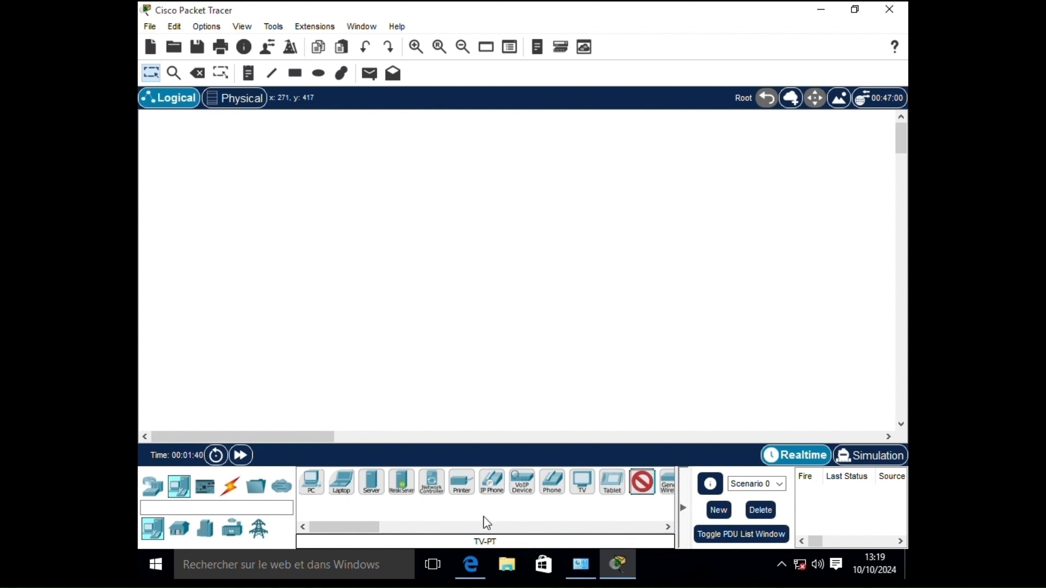
{"action": "left_click_drag", "start_coordinate": [367, 528], "coordinate": [269, 531]}
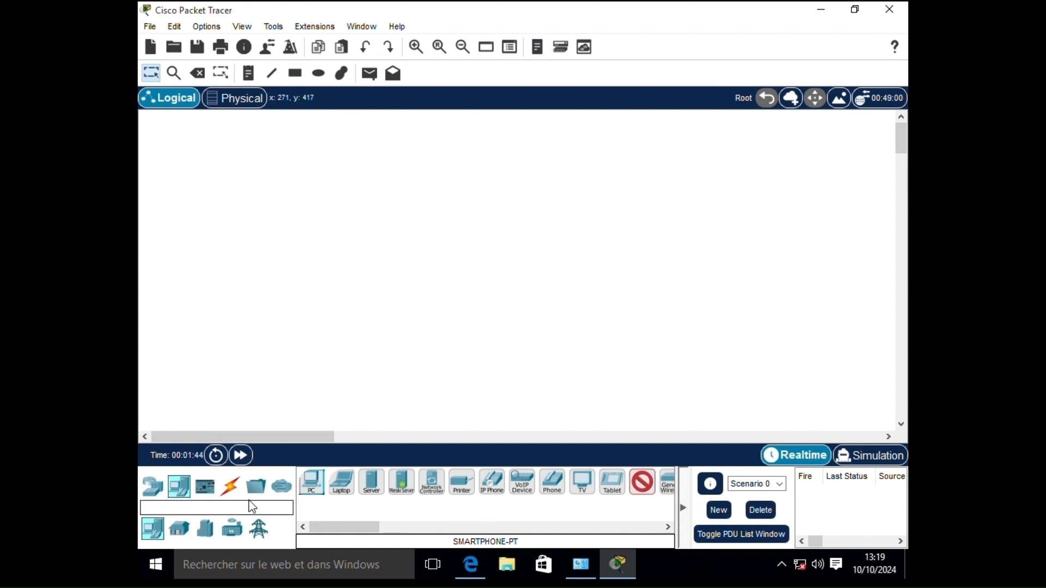
- Try Console, Straight-Through, Cross-Over, Fiber, Phone and Serial DCE cables, ending on Serial DTE
{"action": "left_click", "coordinate": [232, 493]}
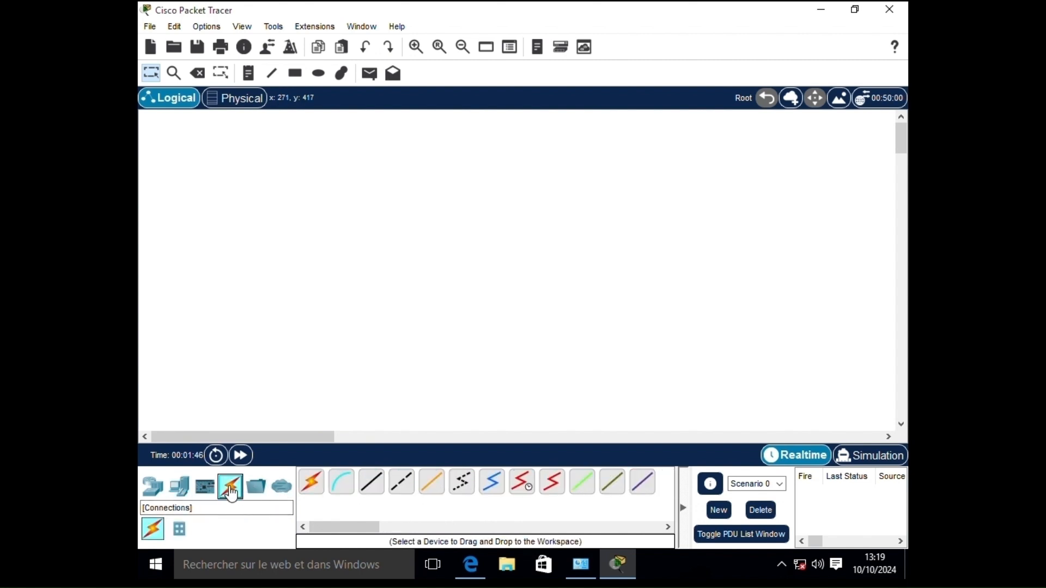
{"action": "left_click", "coordinate": [338, 488]}
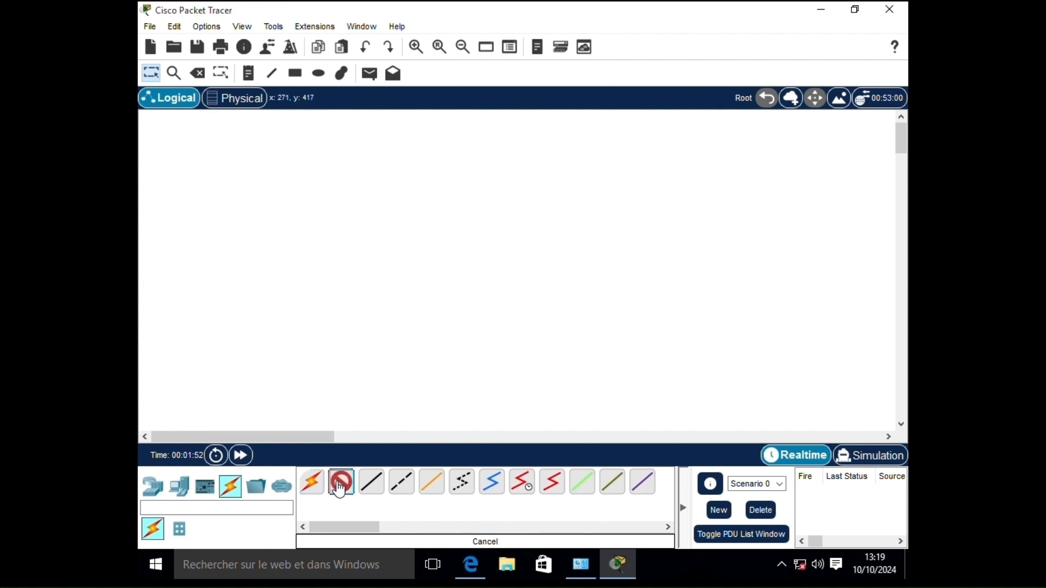
{"action": "left_click", "coordinate": [339, 490]}
{"action": "left_click", "coordinate": [369, 488]}
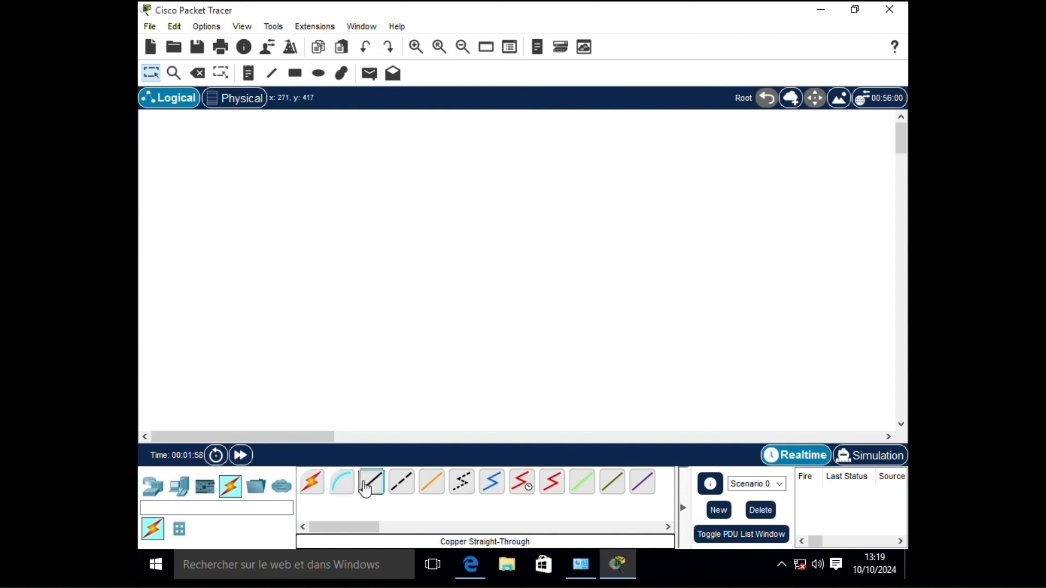
{"action": "left_click", "coordinate": [412, 489]}
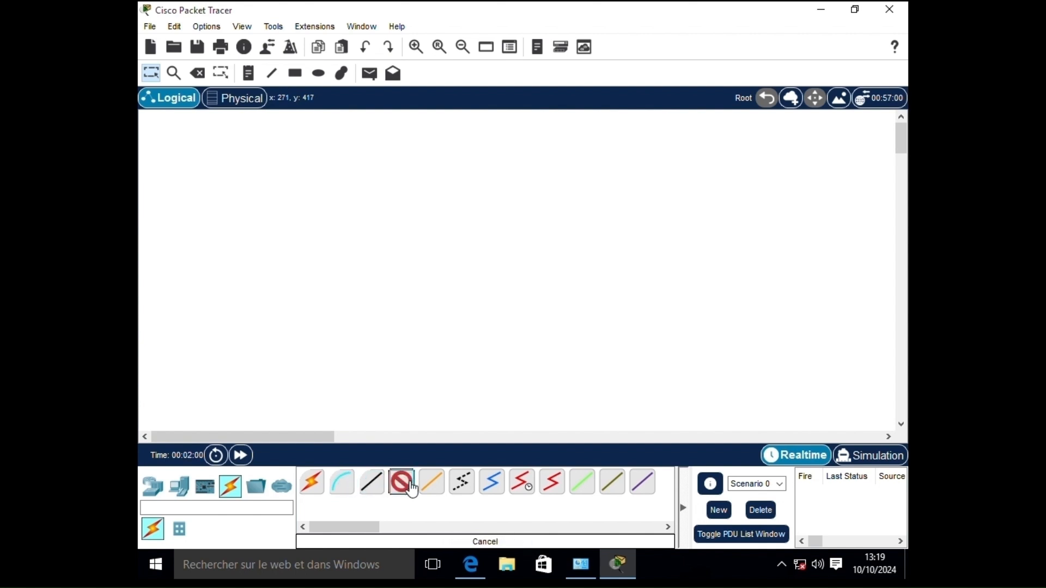
{"action": "left_click", "coordinate": [431, 488]}
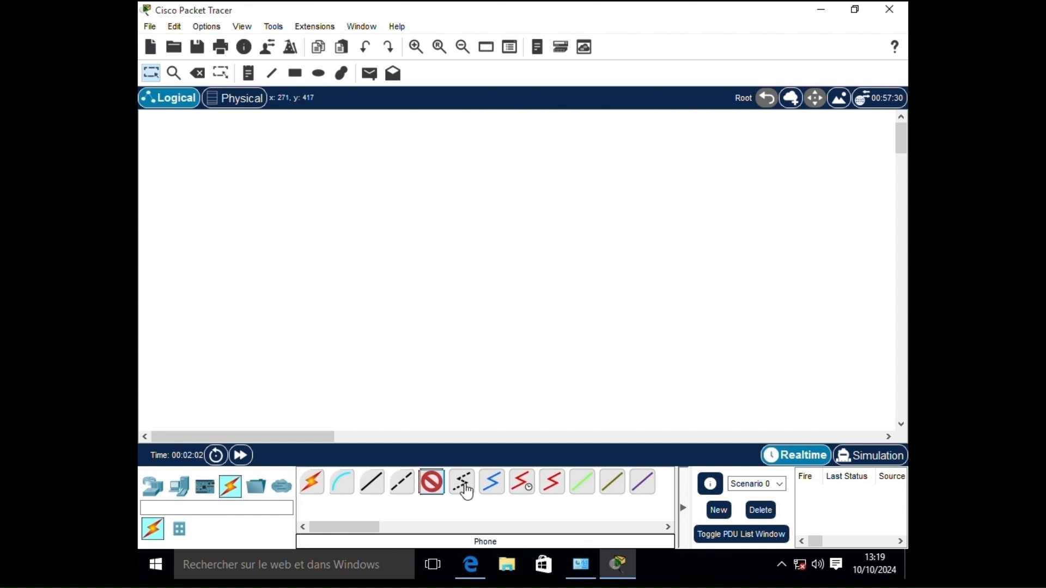
{"action": "left_click", "coordinate": [463, 489]}
{"action": "left_click", "coordinate": [518, 489]}
{"action": "left_click", "coordinate": [551, 487]}
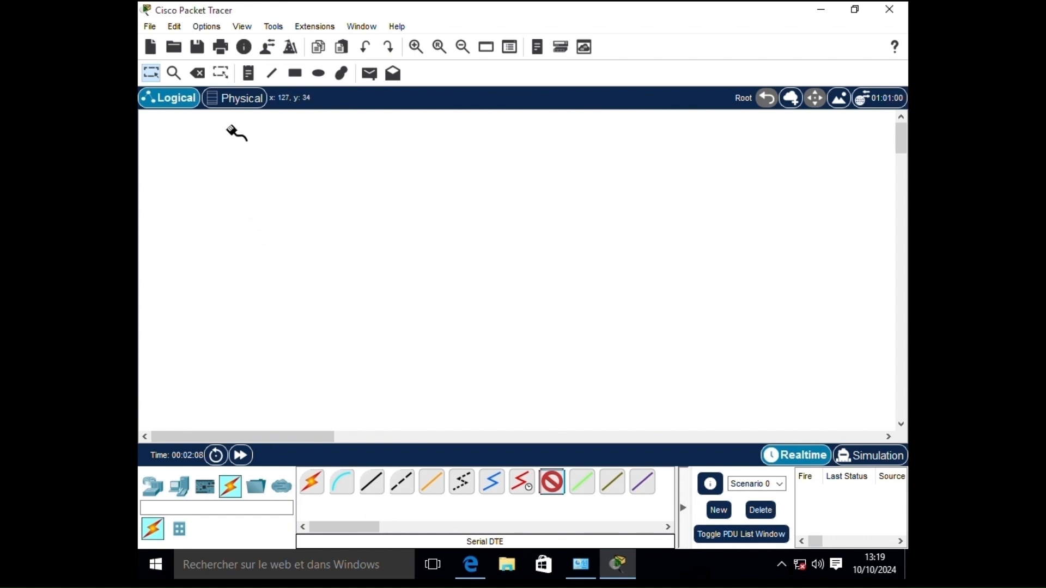
- Create a new blank file, closing the Open File and Save File dialogs unused
{"action": "left_click", "coordinate": [162, 52]}
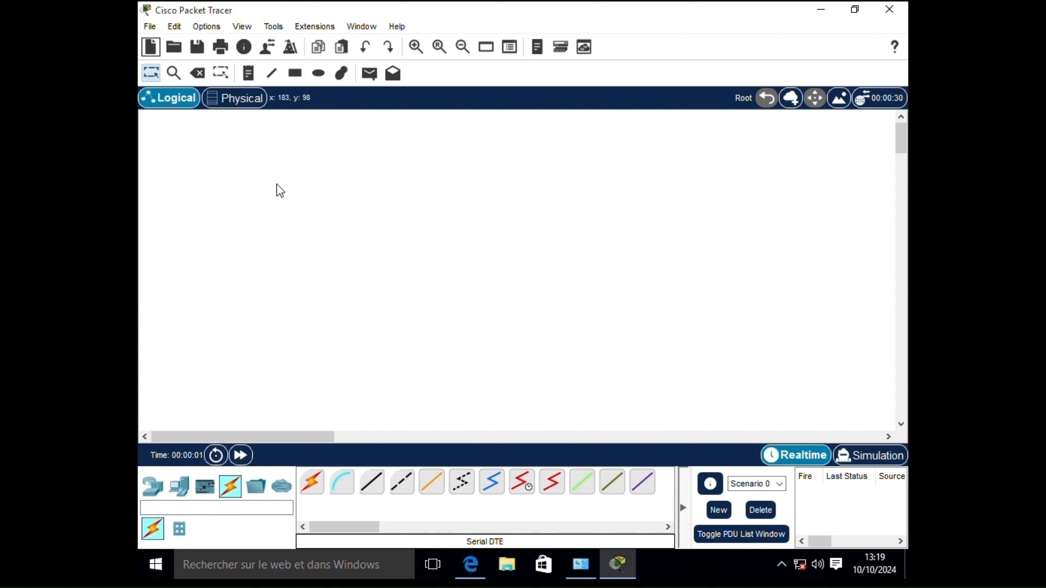
{"action": "left_click", "coordinate": [175, 49]}
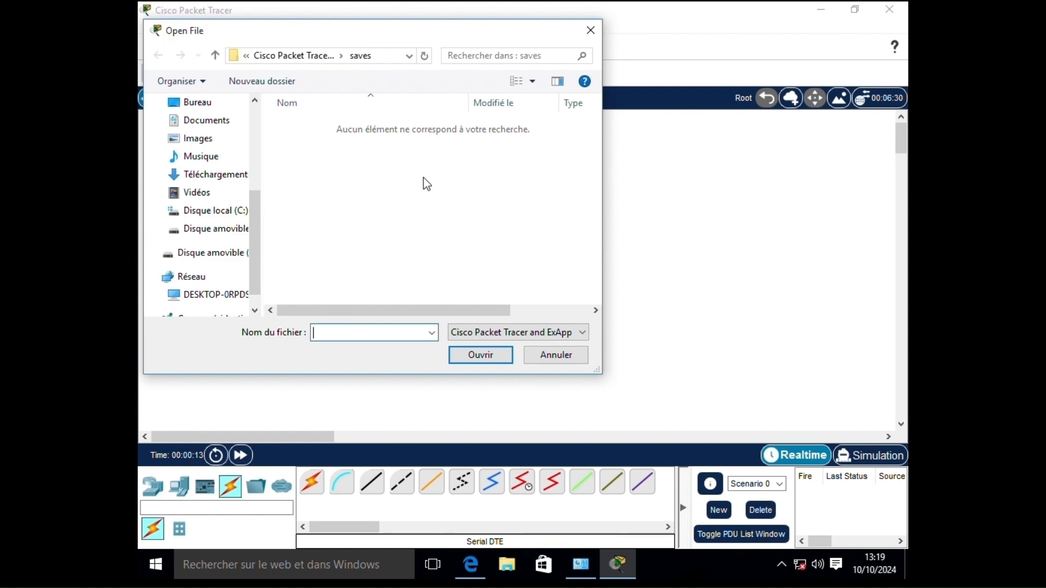
{"action": "left_click", "coordinate": [591, 30]}
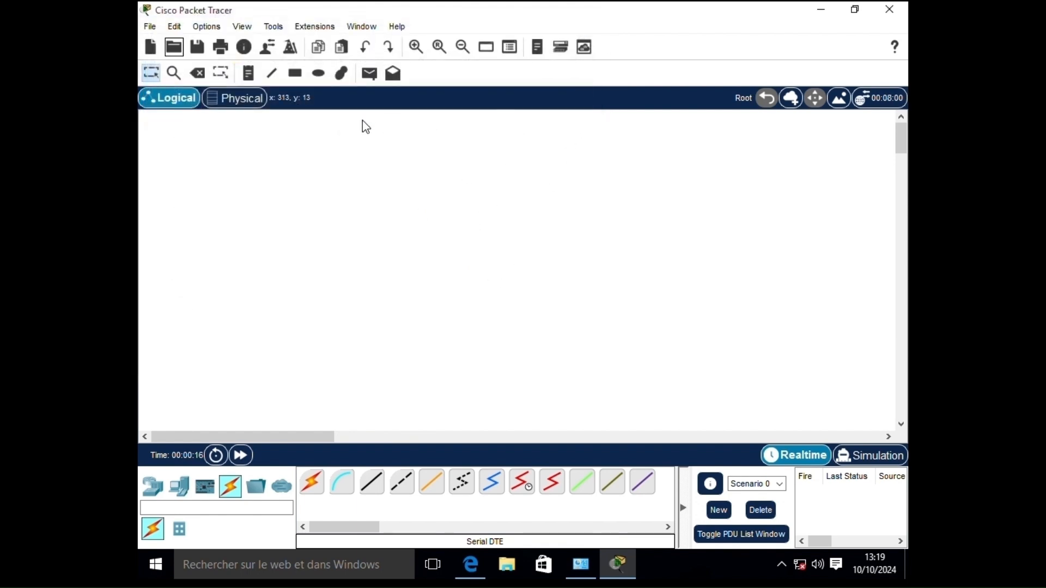
{"action": "left_click", "coordinate": [198, 49]}
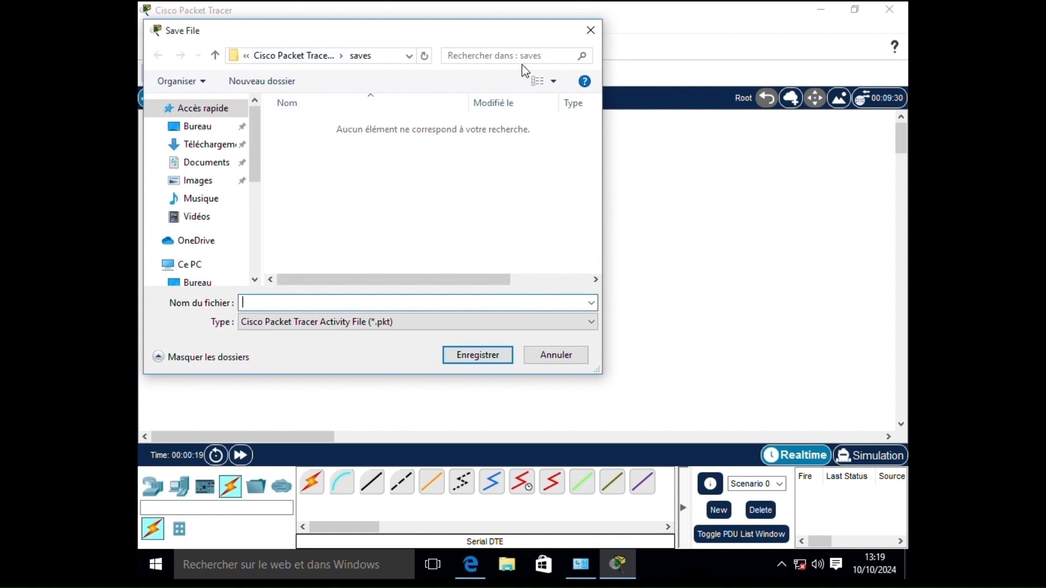
{"action": "left_click", "coordinate": [590, 30]}
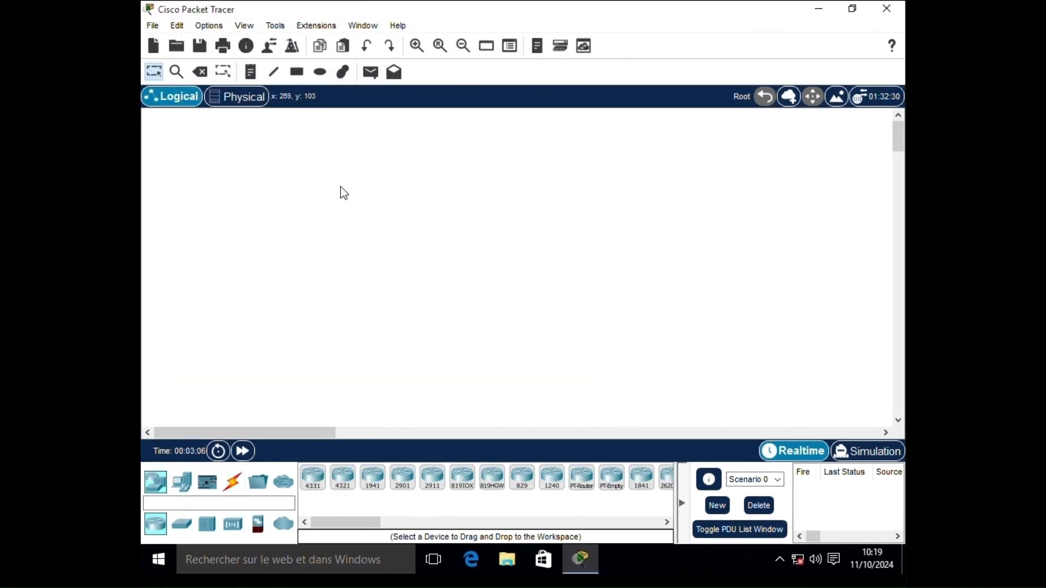
- Place a text note reading F0/0 on the workspace
{"action": "left_click", "coordinate": [250, 71]}
{"action": "left_click", "coordinate": [352, 201]}
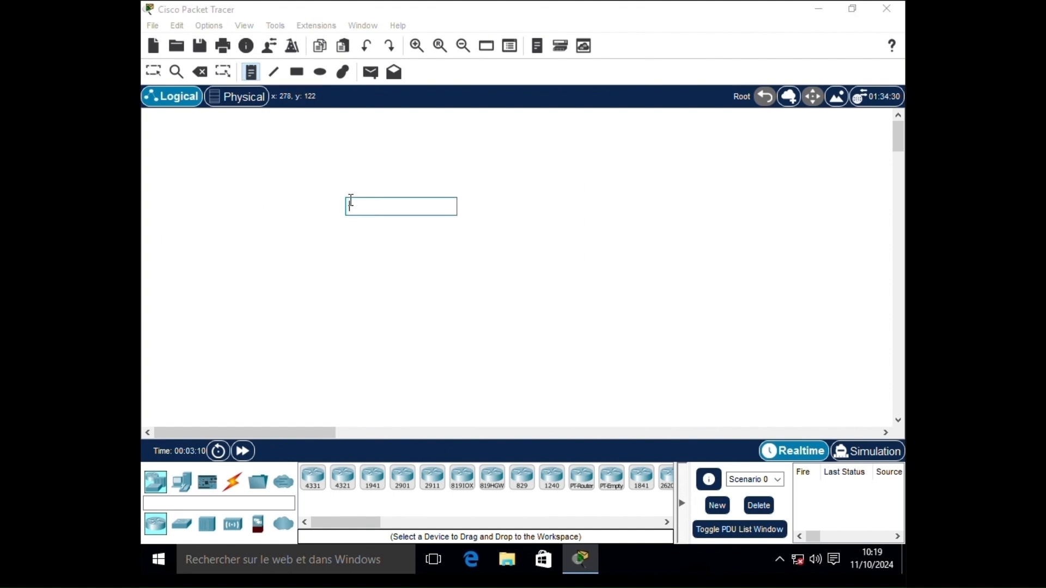
{"action": "key", "text": "Caps_Lock"}
{"action": "type", "text": "R"}
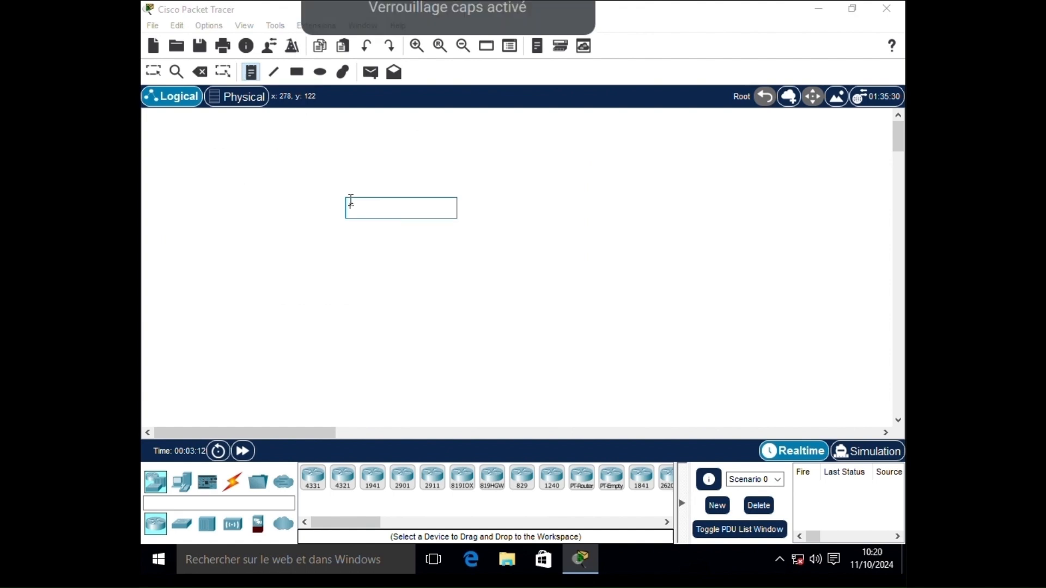
{"action": "key", "text": "Caps_Lock"}
{"action": "type", "text": "0/0"}
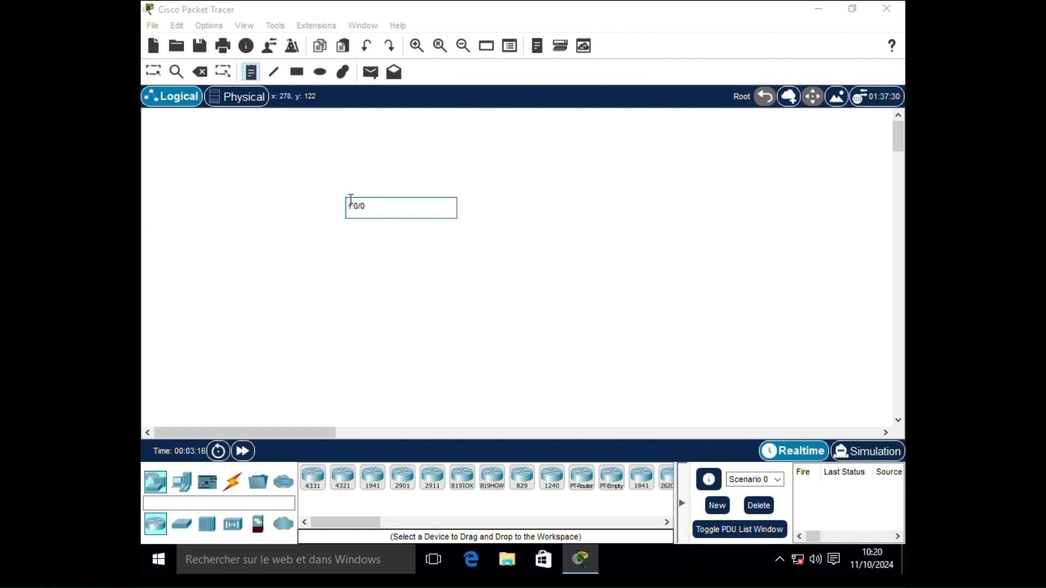
{"action": "key", "text": "Return"}
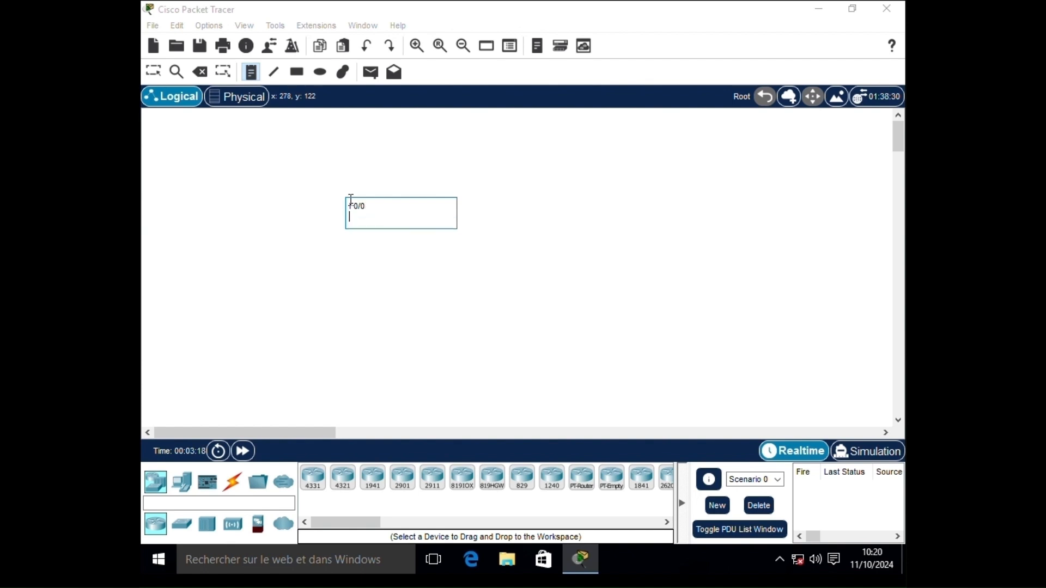
{"action": "key", "text": "BackSpace"}
- Add a second text note reading G0/0/1 further right
{"action": "left_click", "coordinate": [525, 184]}
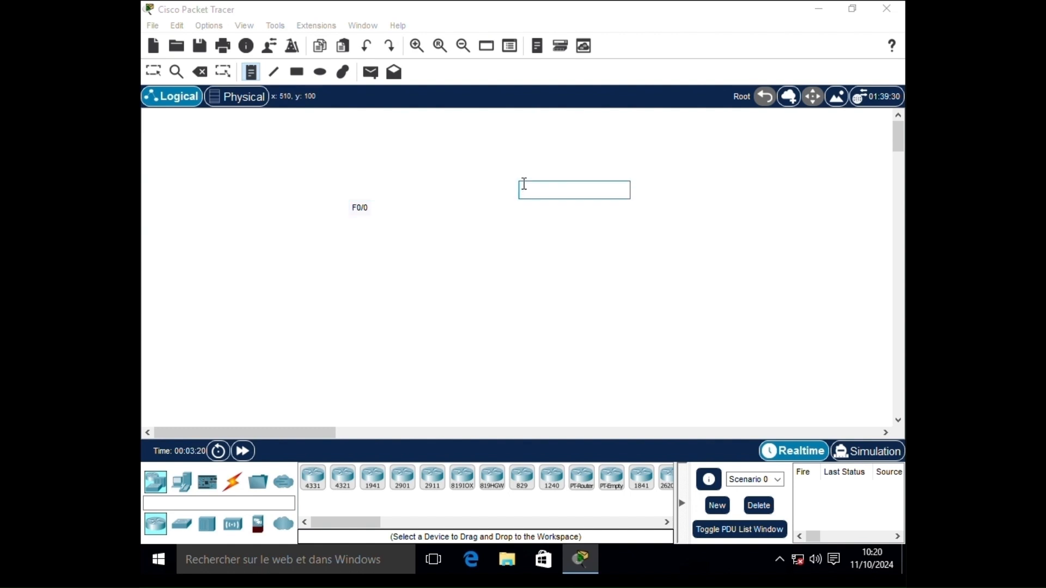
{"action": "key", "text": "Caps_Lock"}
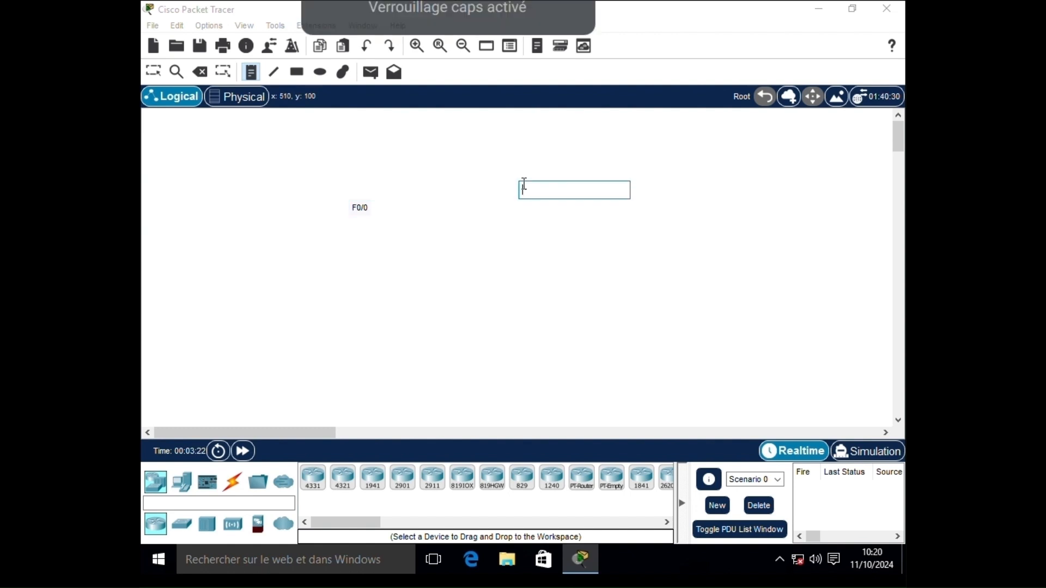
{"action": "type", "text": "S"}
{"action": "key", "text": "Caps_Lock"}
{"action": "type", "text": "0/0/1"}
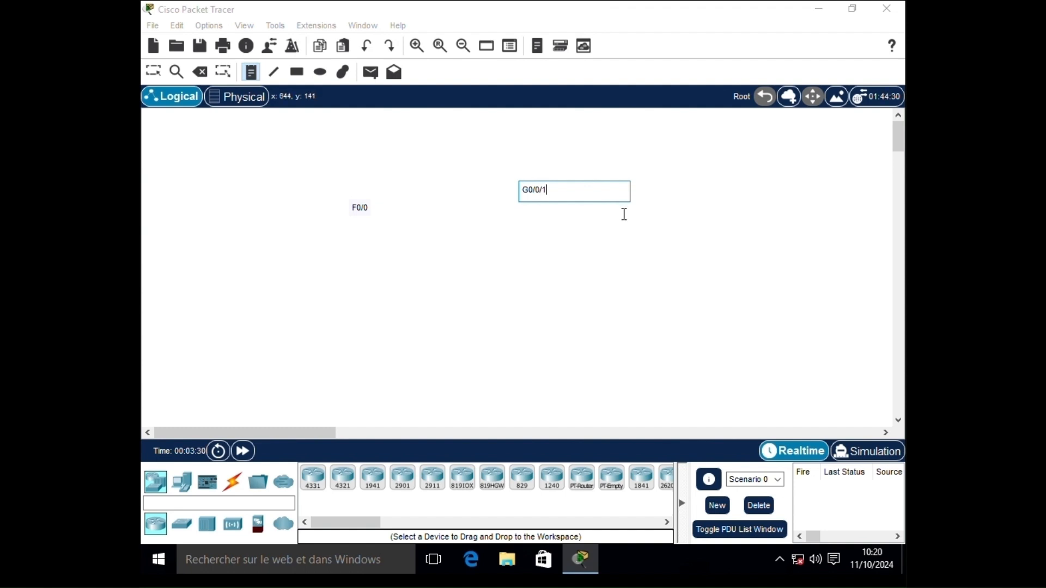
{"action": "left_click", "coordinate": [448, 206]}
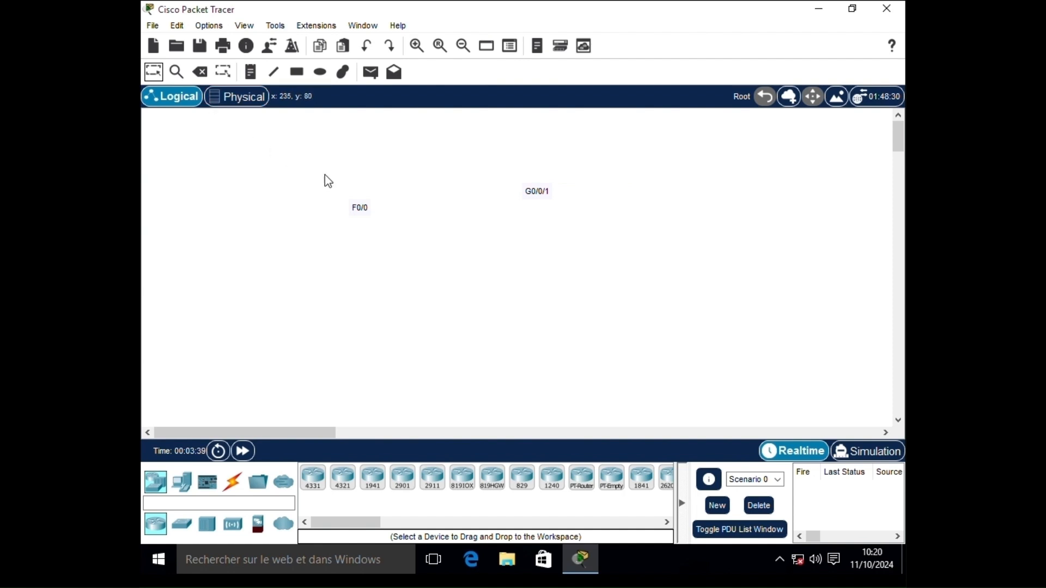
- Reposition the labels, nudging F0/0 lower and moving G0/0/1 left above it
{"action": "key", "text": "Escape"}
{"action": "mouse_move", "coordinate": [363, 214]}
{"action": "left_mouse_down"}
{"action": "mouse_move", "coordinate": [341, 161]}
{"action": "mouse_move", "coordinate": [310, 222]}
{"action": "mouse_move", "coordinate": [370, 221]}
{"action": "left_mouse_up"}
{"action": "left_click_drag", "start_coordinate": [533, 193], "coordinate": [453, 202]}
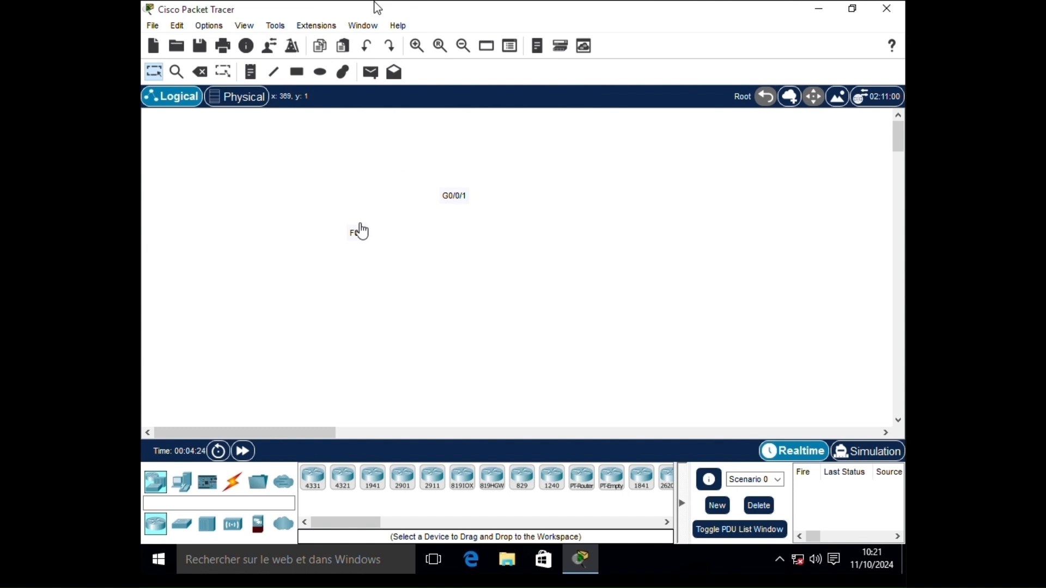
- Copy the F0/0 note and paste a duplicate beside G0/0/1, undoing then redoing the paste
{"action": "double_click", "coordinate": [357, 233]}
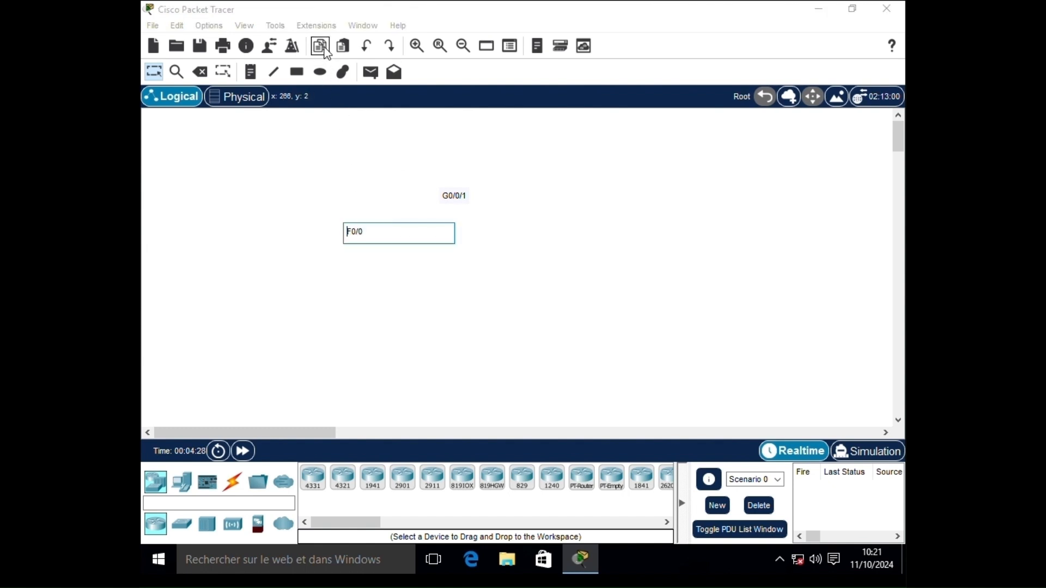
{"action": "left_click", "coordinate": [350, 180]}
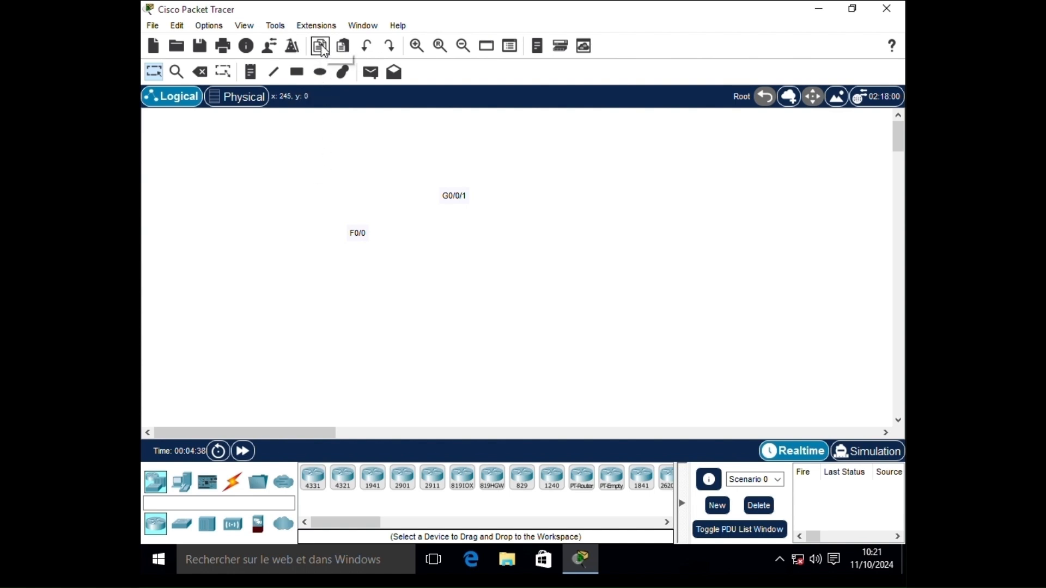
{"action": "double_click", "coordinate": [357, 233]}
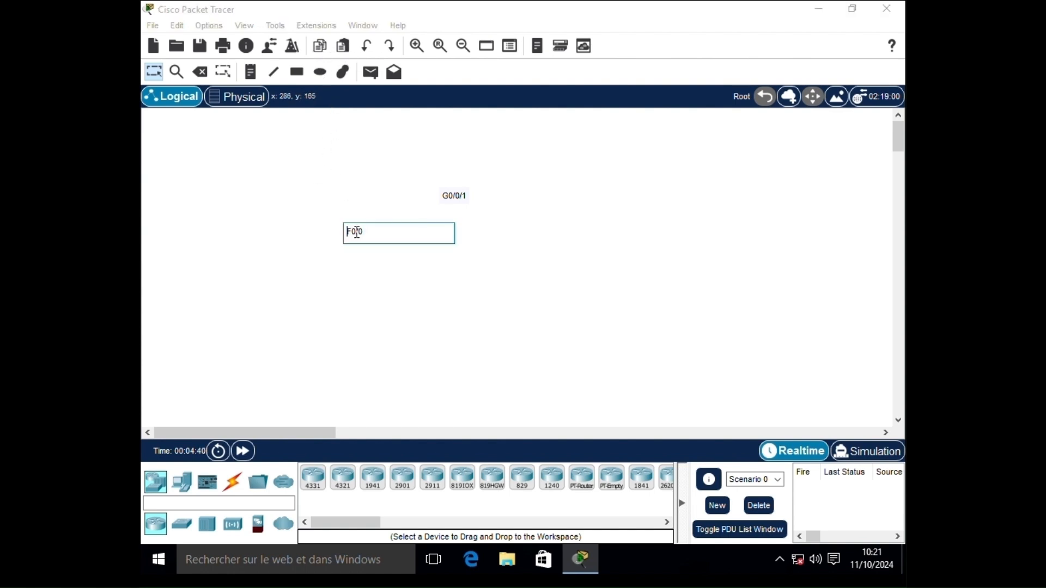
{"action": "left_click", "coordinate": [320, 46]}
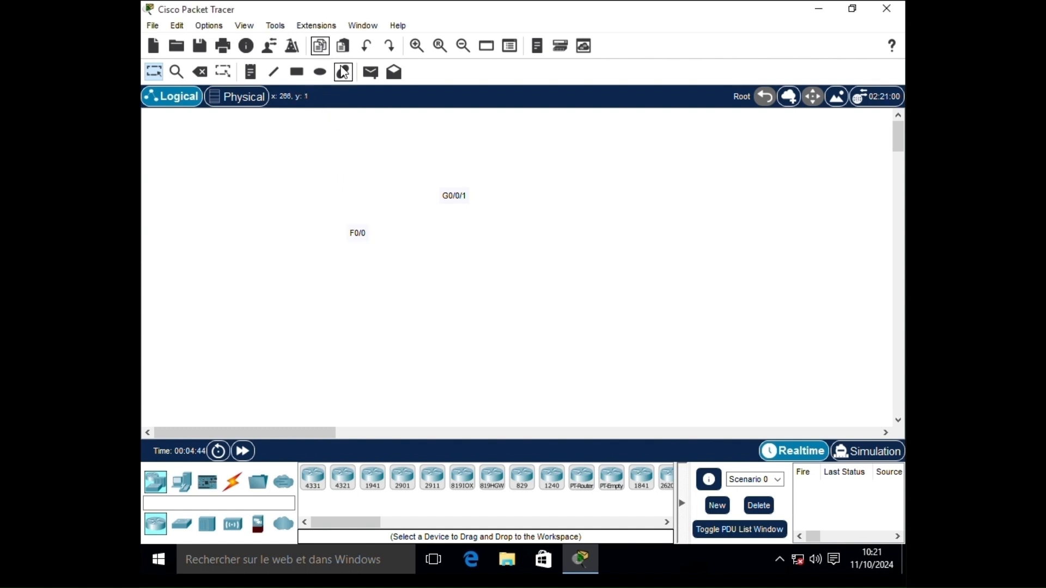
{"action": "left_click", "coordinate": [343, 46]}
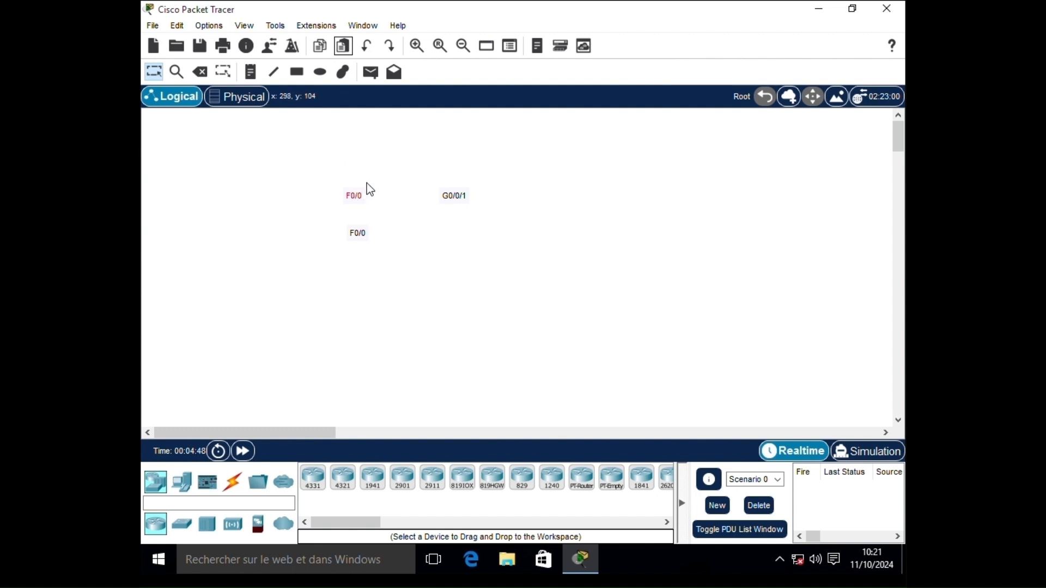
{"action": "left_click", "coordinate": [366, 50]}
{"action": "left_click", "coordinate": [343, 47]}
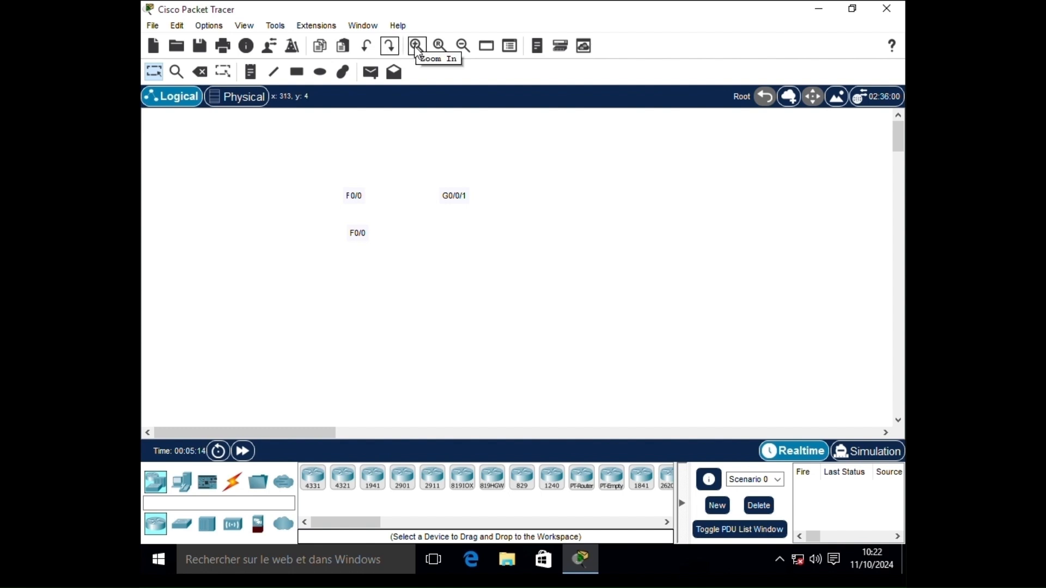
{"action": "left_click", "coordinate": [417, 46]}
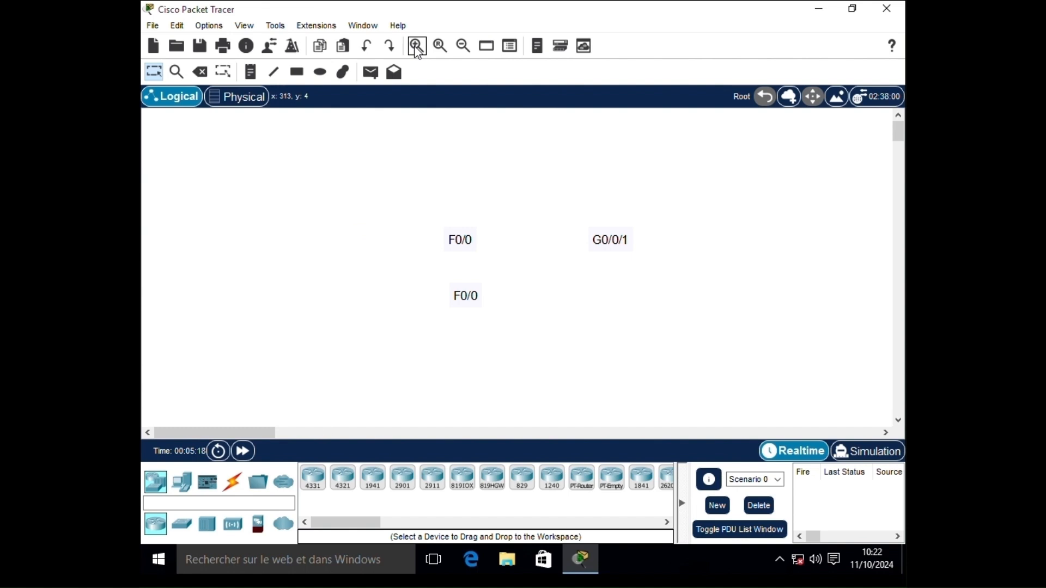
{"action": "left_click", "coordinate": [417, 49]}
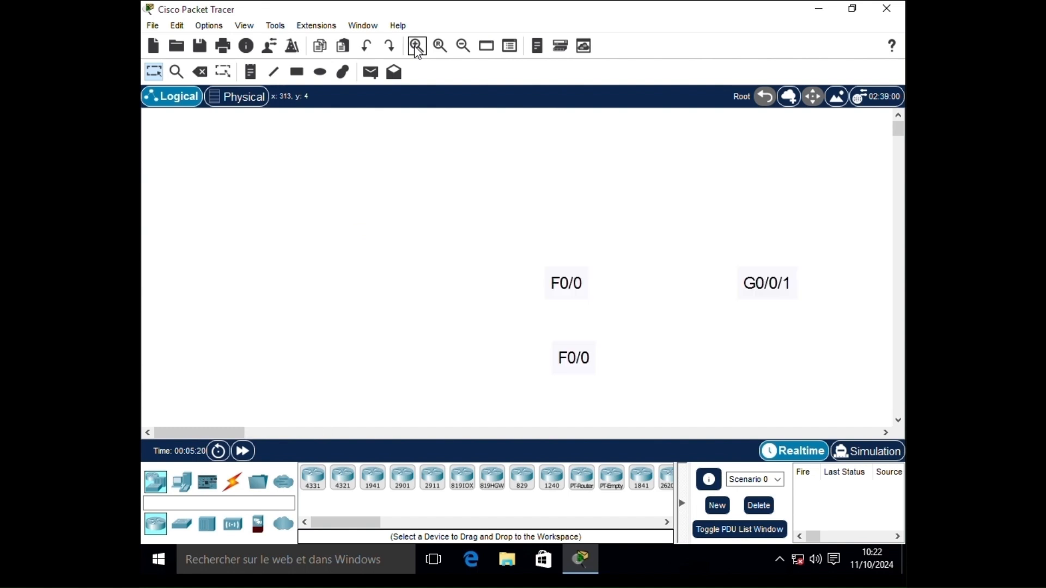
{"action": "left_click", "coordinate": [464, 47]}
{"action": "left_click", "coordinate": [464, 49]}
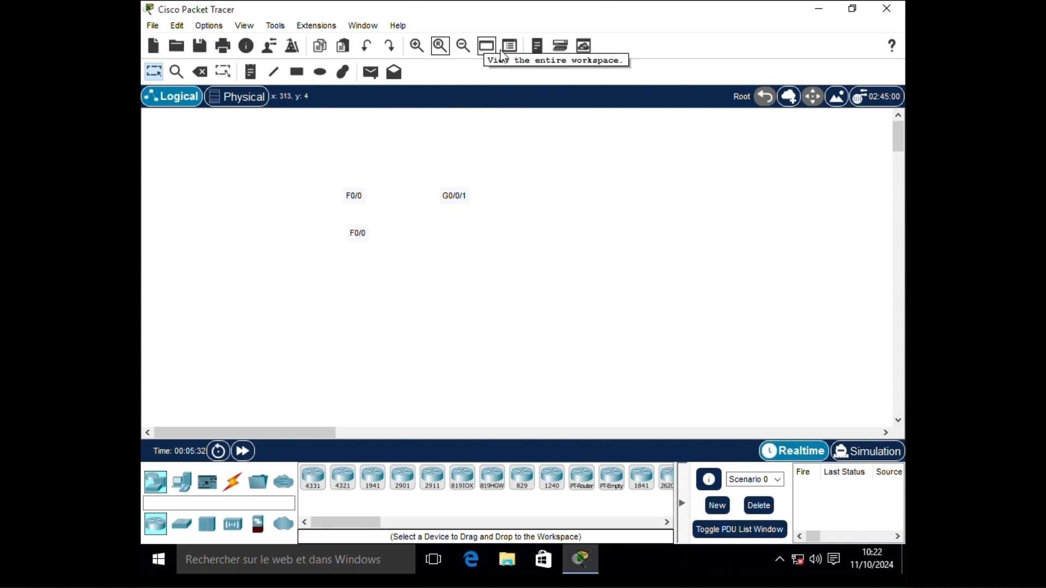
- Browse the File, Options and remaining menus through Help, then dismiss the open menu
{"action": "left_click", "coordinate": [538, 52]}
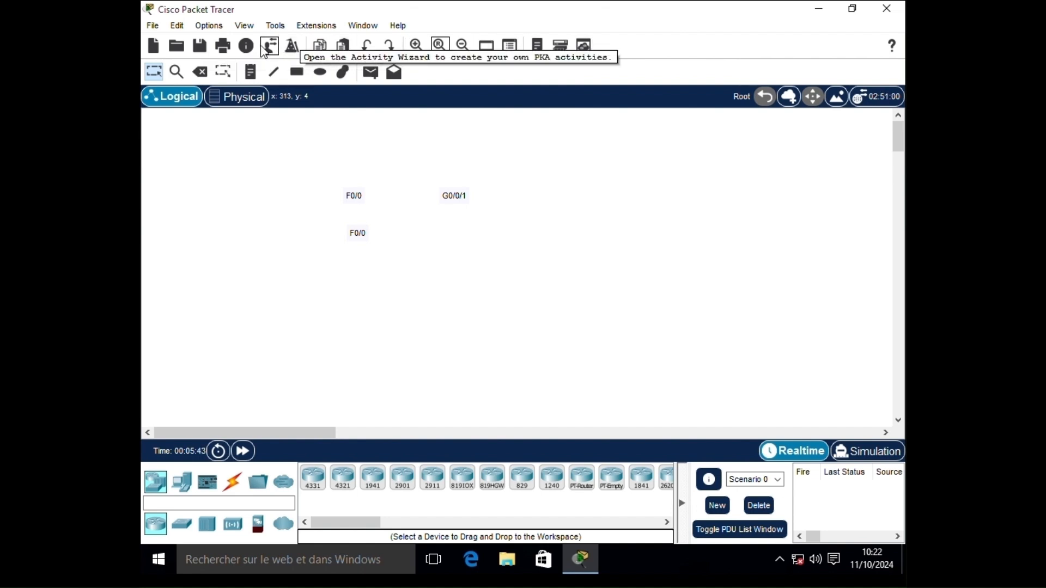
{"action": "left_click", "coordinate": [154, 28]}
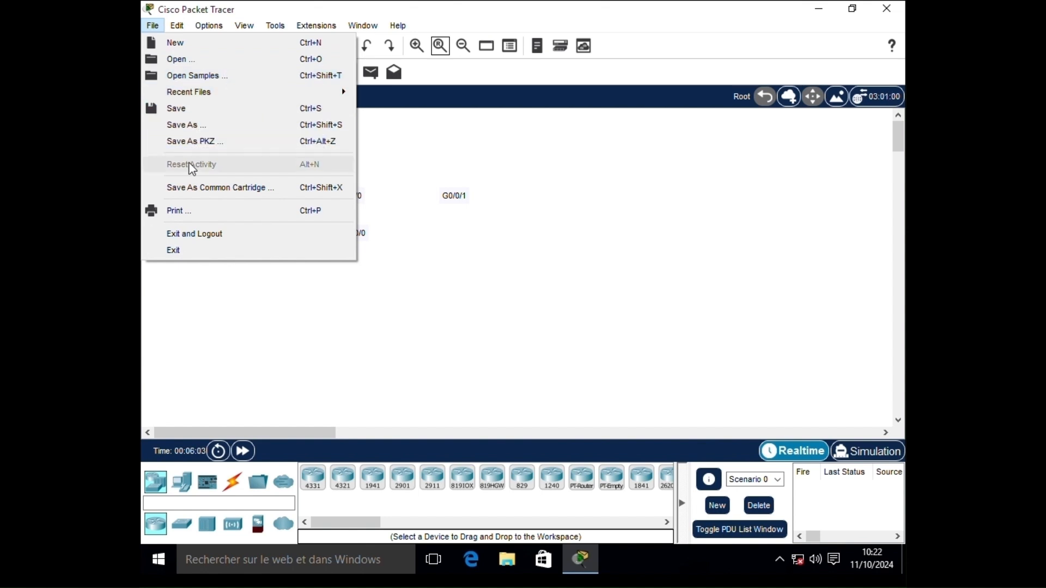
{"action": "mouse_move", "coordinate": [178, 31]}
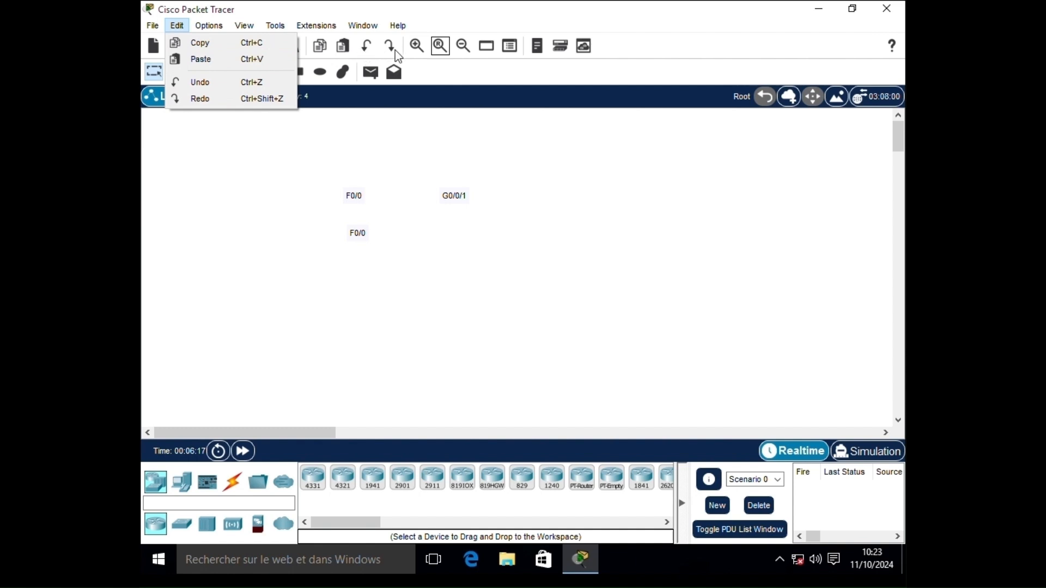
{"action": "left_click", "coordinate": [205, 25]}
{"action": "left_click", "coordinate": [205, 25]}
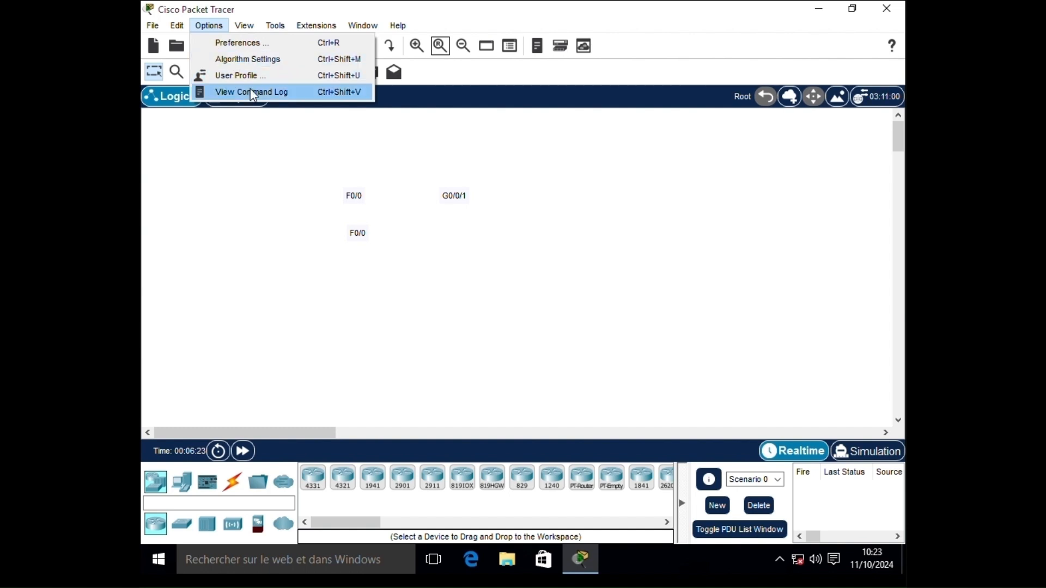
{"action": "mouse_move", "coordinate": [244, 26]}
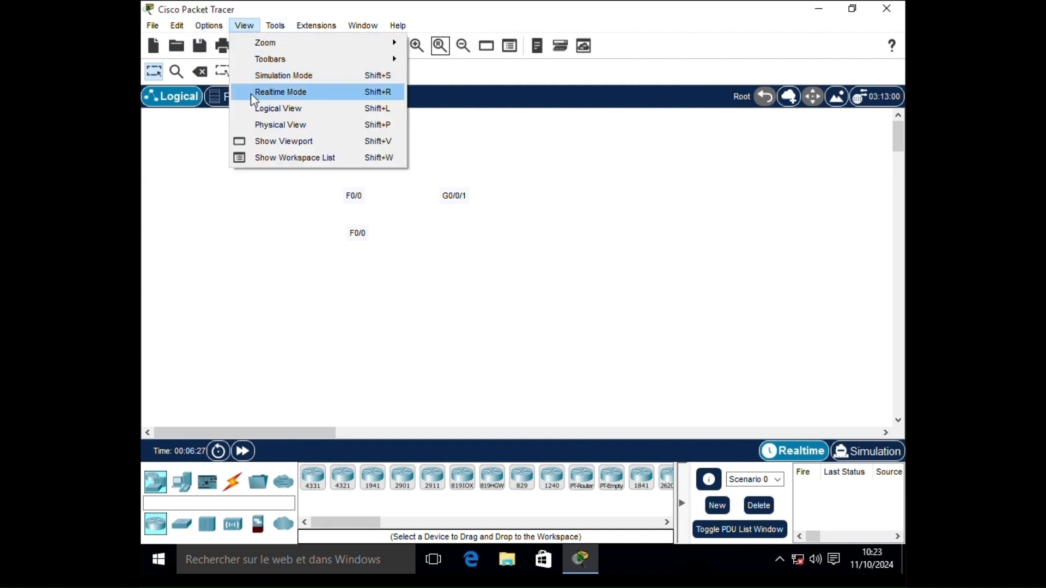
{"action": "mouse_move", "coordinate": [319, 28]}
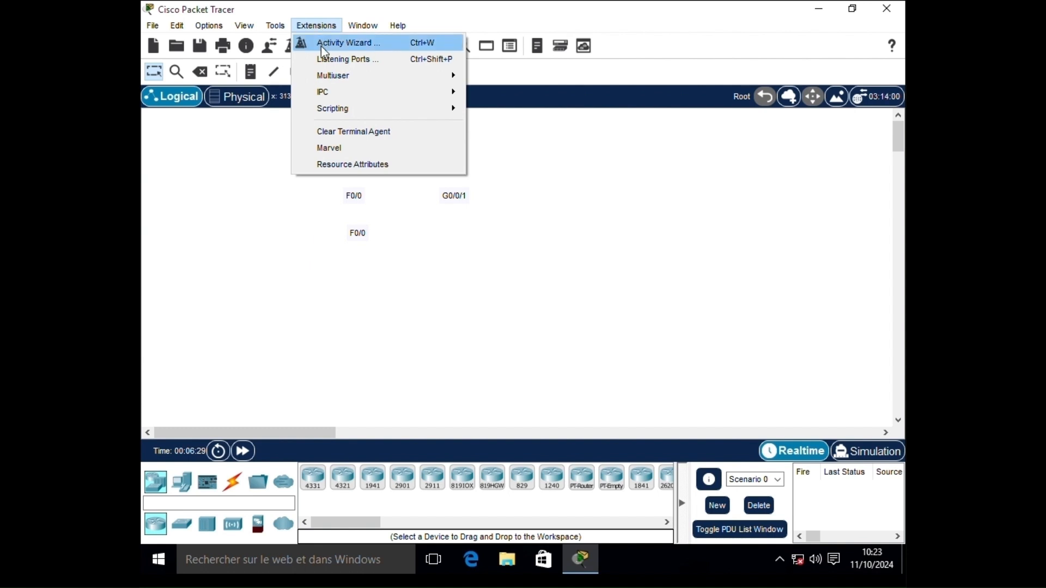
{"action": "mouse_move", "coordinate": [361, 27]}
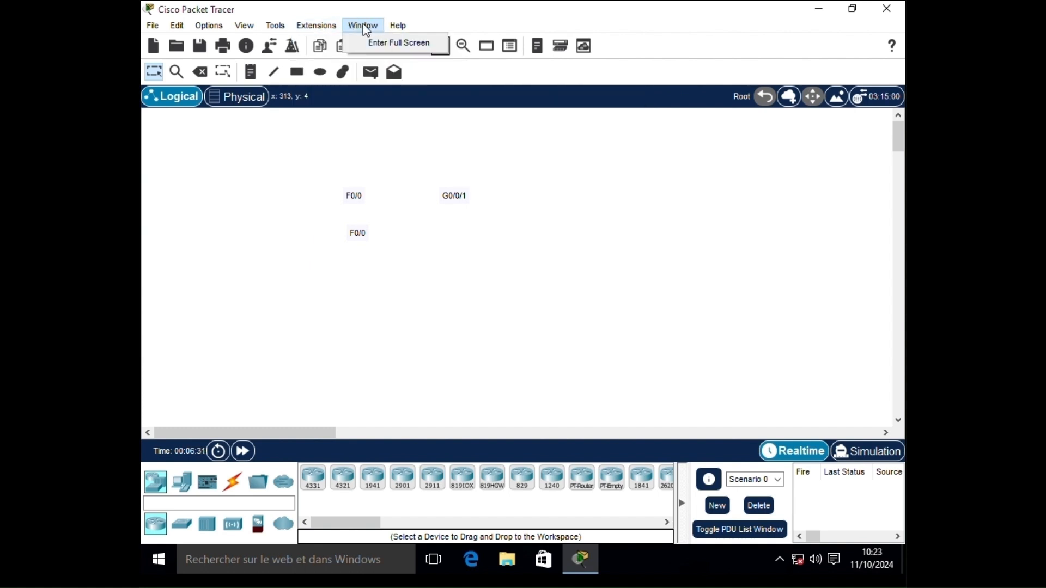
{"action": "mouse_move", "coordinate": [399, 26]}
{"action": "left_click", "coordinate": [463, 217]}
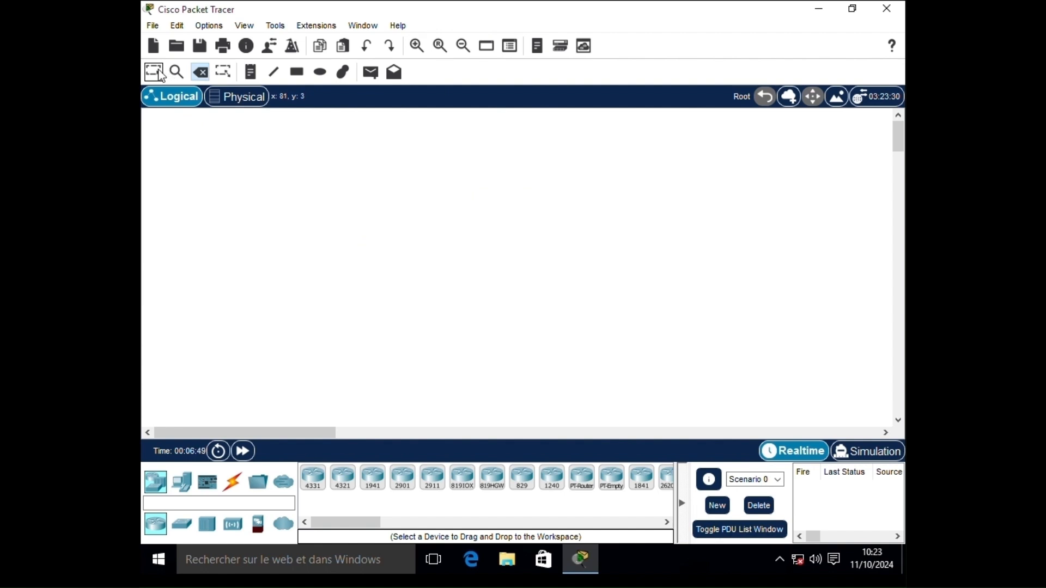
- Draw an unfilled rectangle at the upper left and an unfilled ellipse in the middle
{"action": "left_click", "coordinate": [297, 72]}
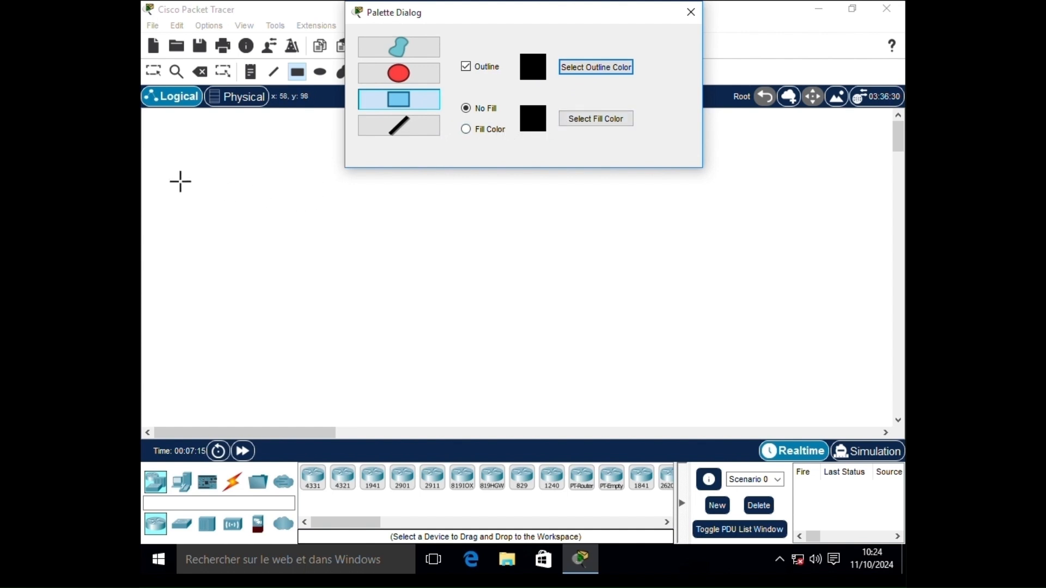
{"action": "left_click_drag", "start_coordinate": [175, 181], "coordinate": [337, 282]}
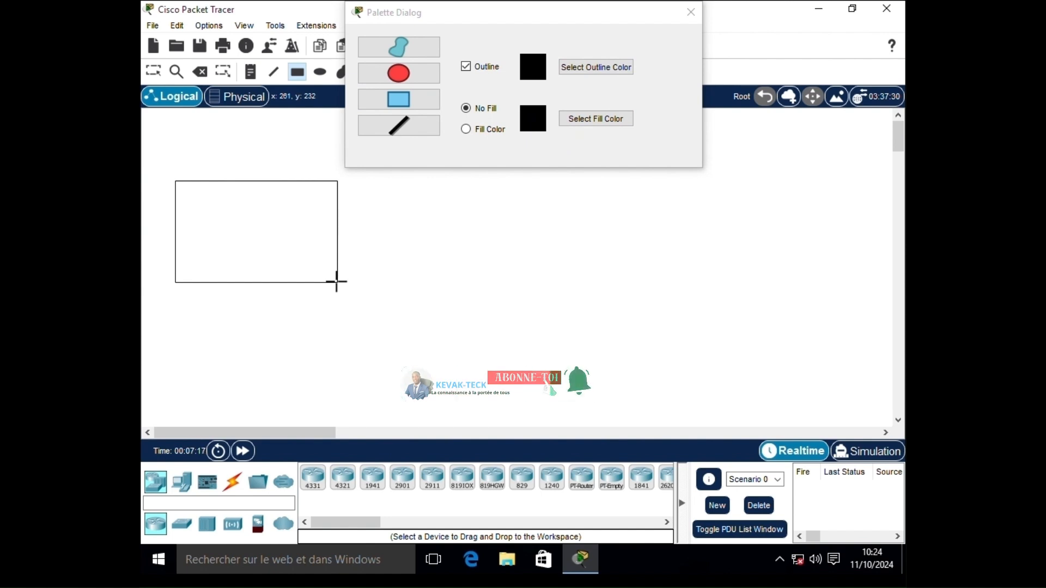
{"action": "left_click", "coordinate": [398, 73]}
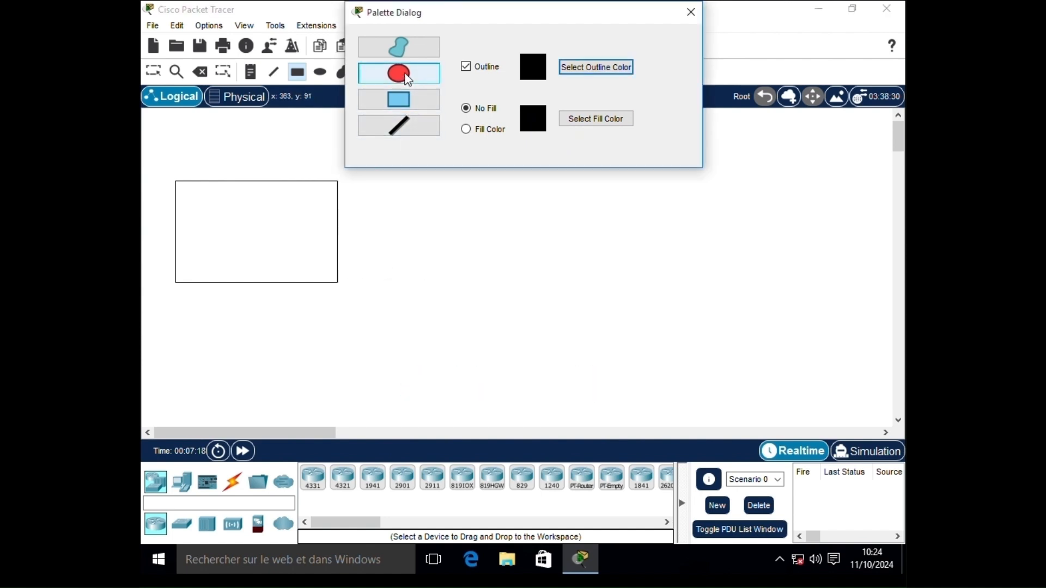
{"action": "left_click_drag", "start_coordinate": [392, 206], "coordinate": [561, 337]}
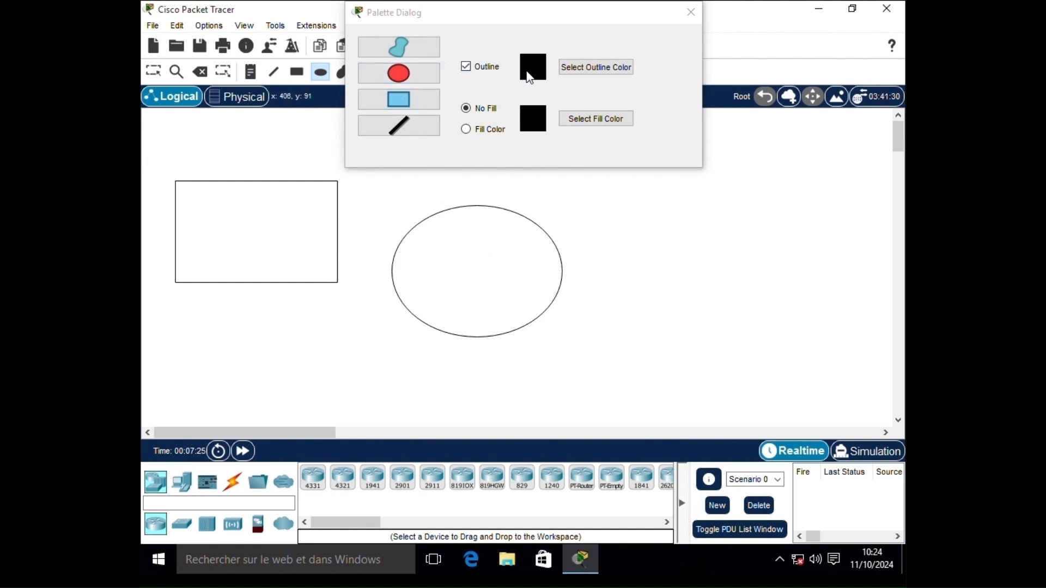
- Set the shape outline colour to red and select the Rectangle shape
{"action": "left_click", "coordinate": [576, 69]}
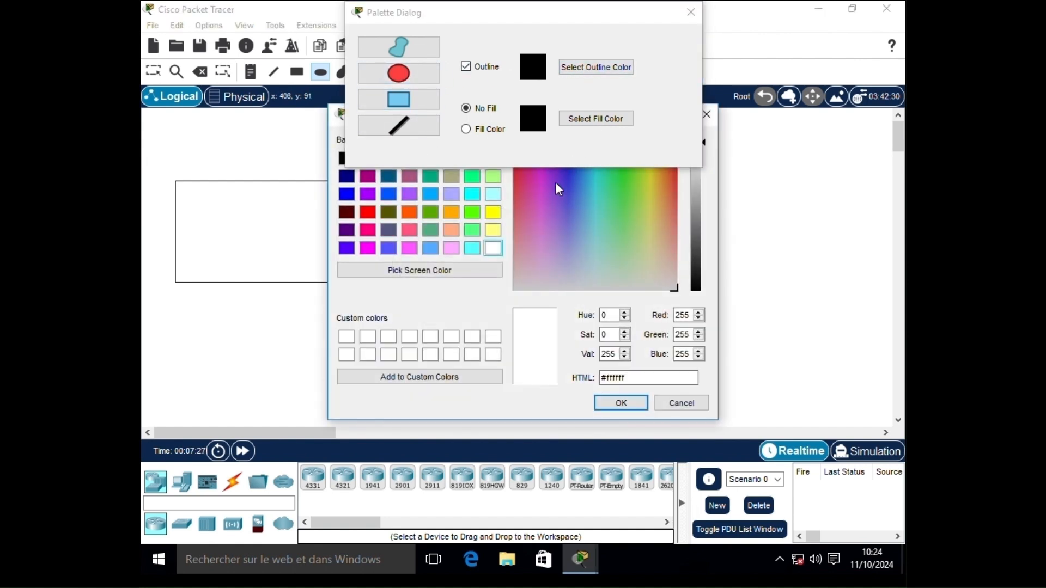
{"action": "left_click", "coordinate": [370, 214]}
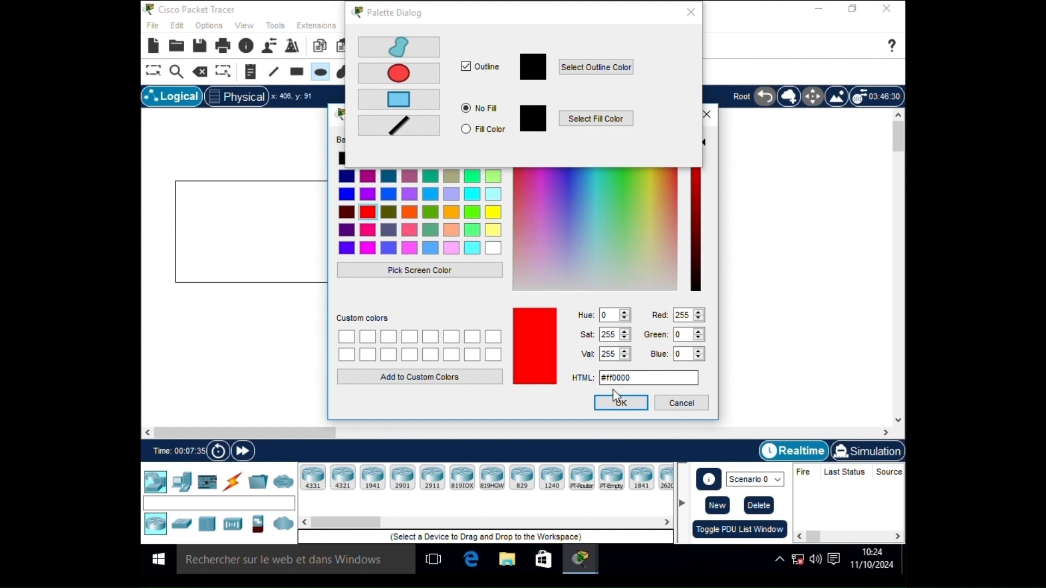
{"action": "left_click", "coordinate": [620, 404]}
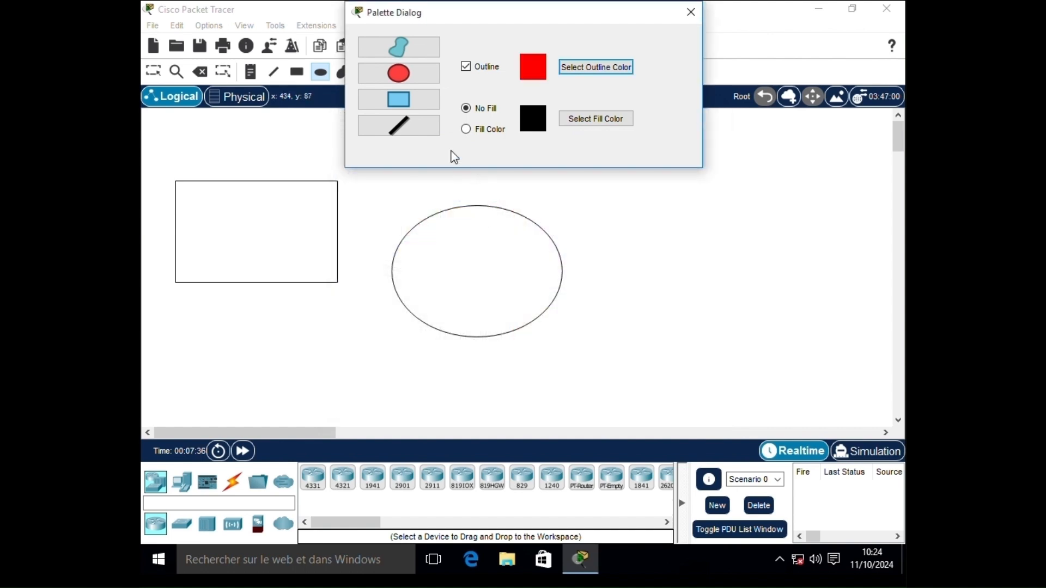
{"action": "left_click", "coordinate": [424, 102]}
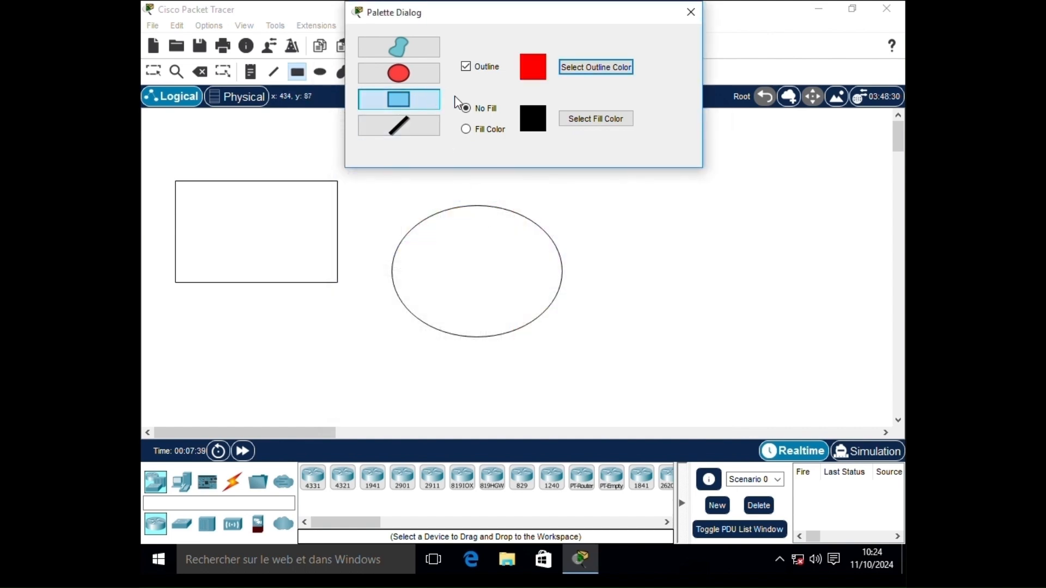
- Set fill to green #55aa00, enable Fill Color, and draw the rectangle on the right
{"action": "left_click", "coordinate": [616, 124]}
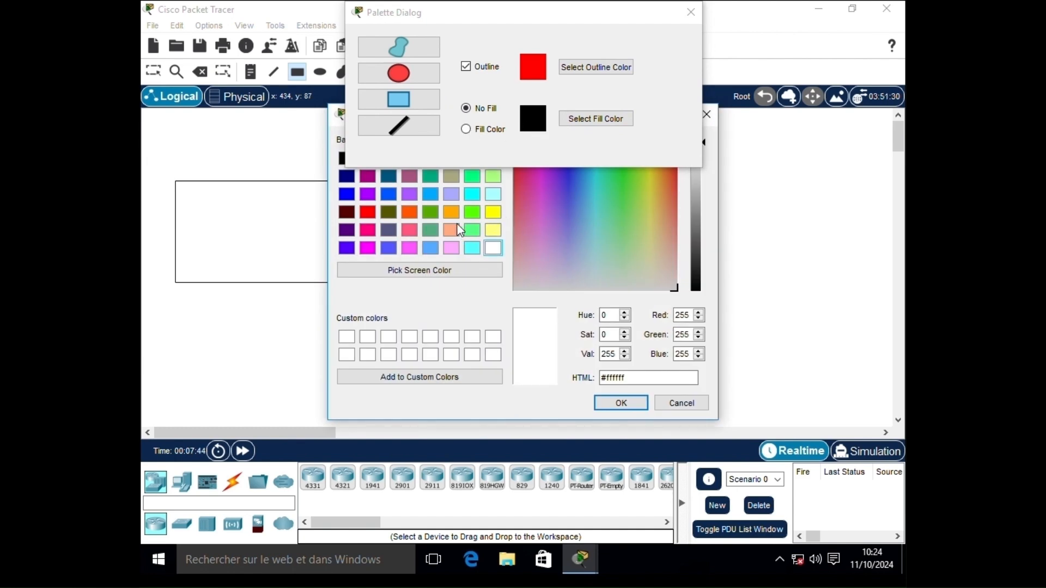
{"action": "left_click", "coordinate": [431, 212]}
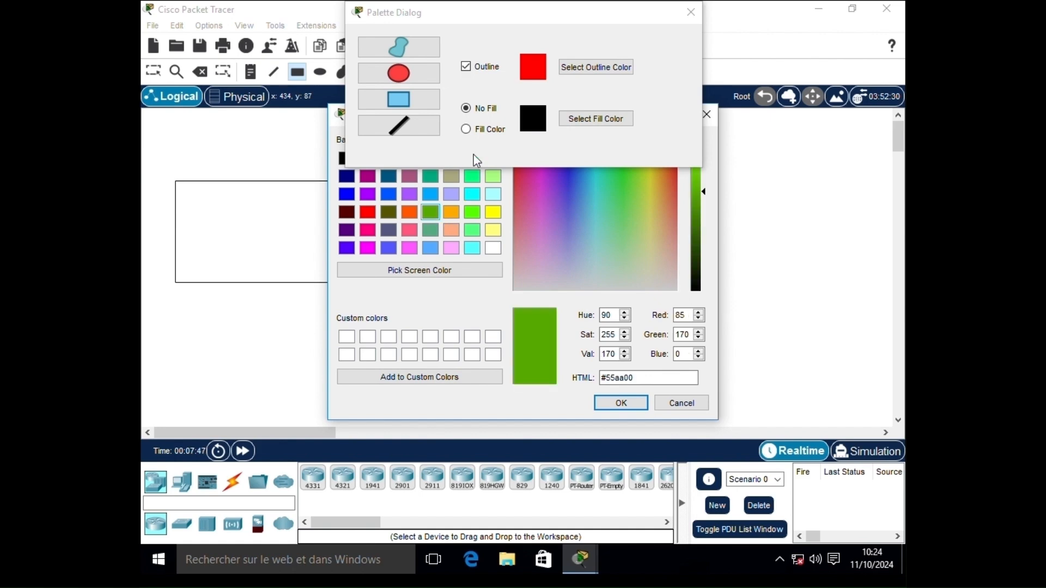
{"action": "left_click", "coordinate": [619, 404]}
{"action": "left_click", "coordinate": [468, 134]}
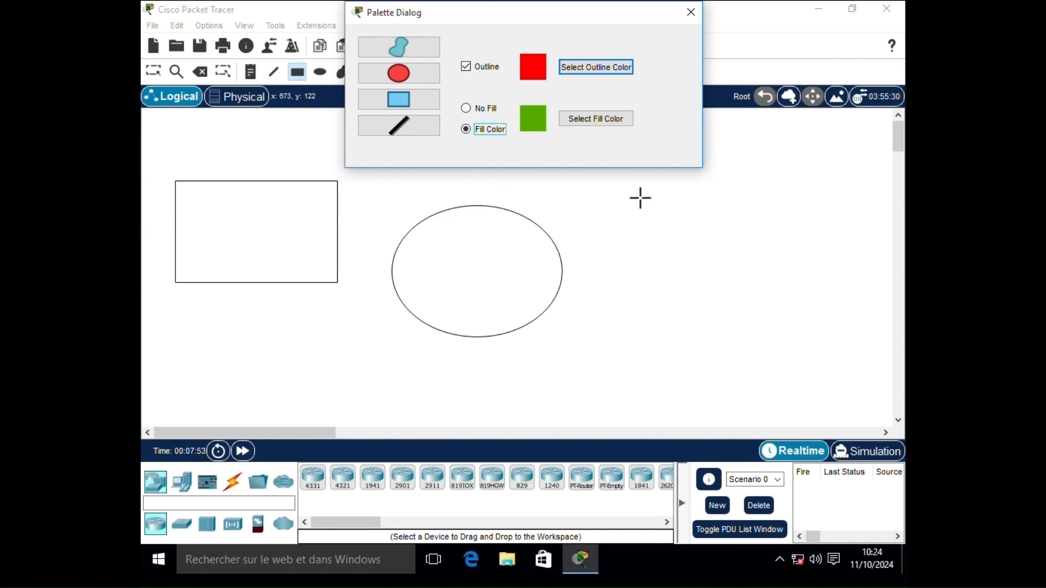
{"action": "left_click_drag", "start_coordinate": [636, 195], "coordinate": [845, 374]}
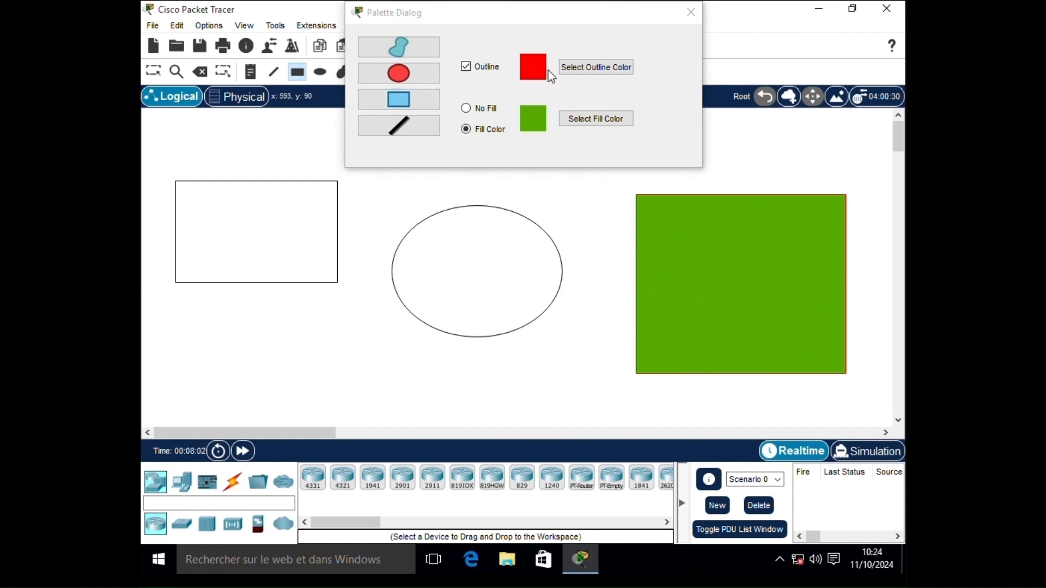
{"action": "left_click", "coordinate": [584, 69]}
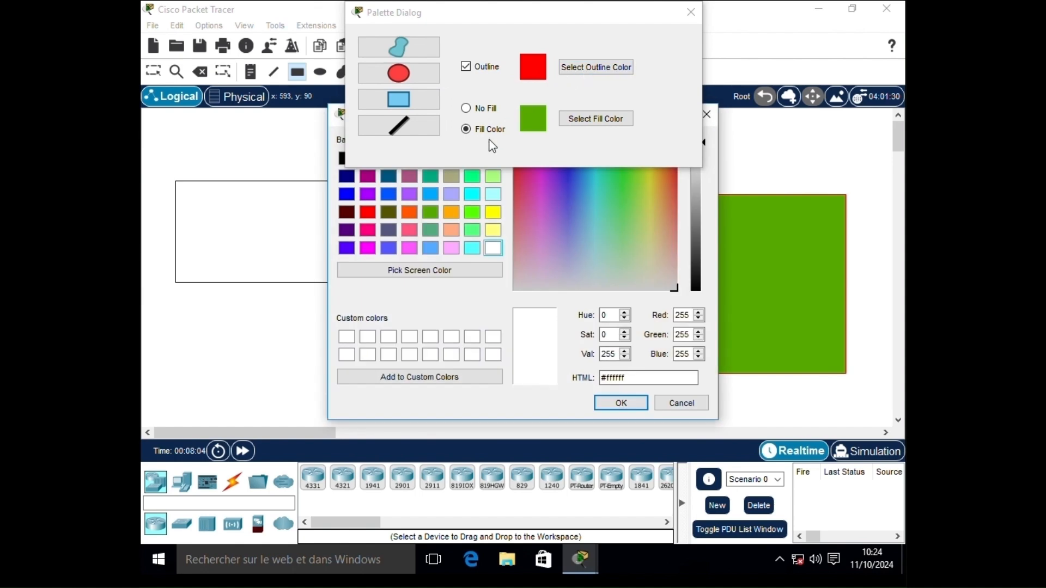
- Set a blue outline and #ff55ff pink fill, then draw an ellipse in the lower left
{"action": "left_click", "coordinate": [346, 194]}
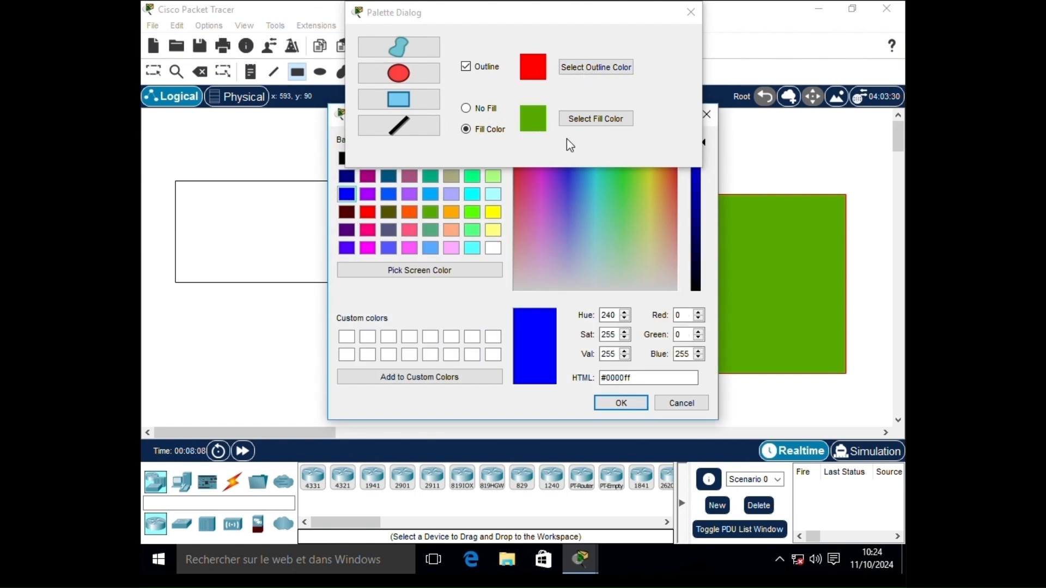
{"action": "left_click", "coordinate": [623, 403]}
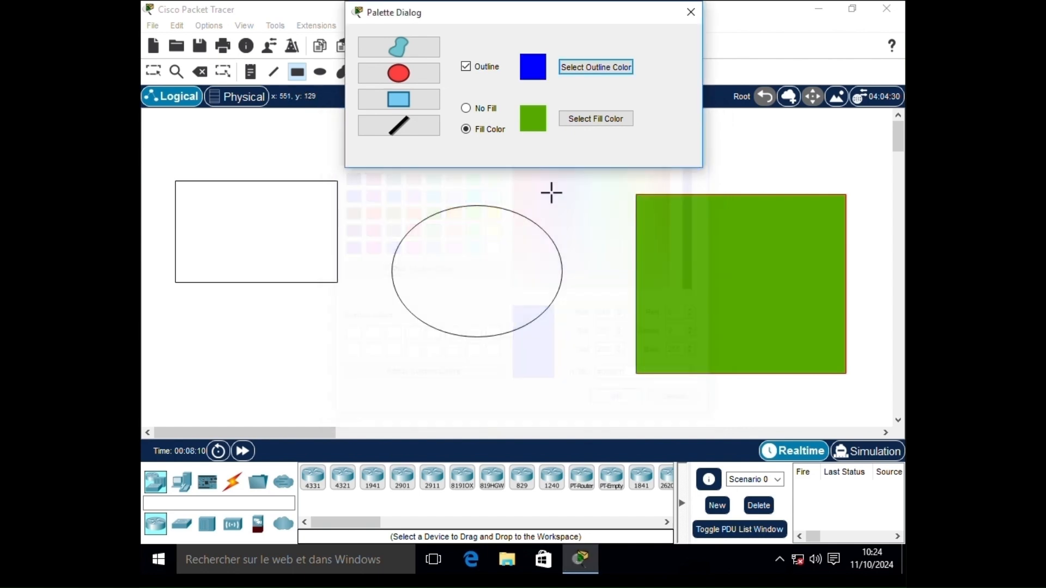
{"action": "left_click", "coordinate": [582, 119]}
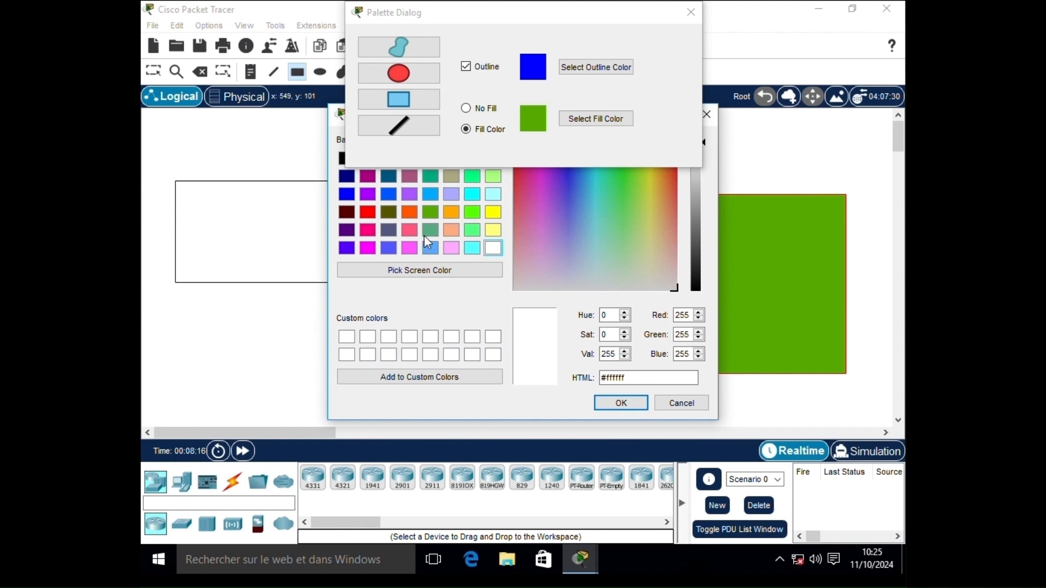
{"action": "left_click", "coordinate": [417, 248]}
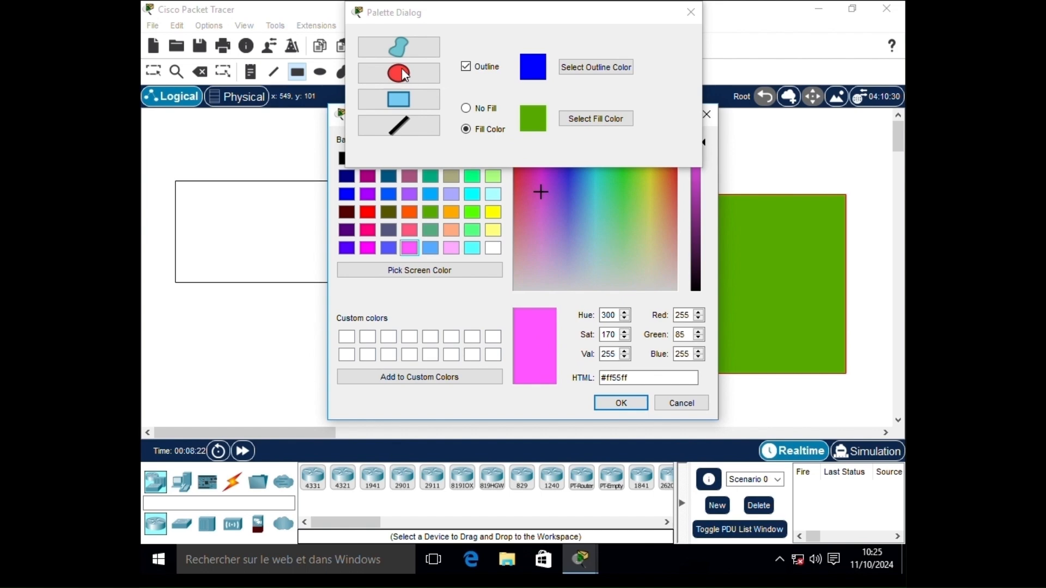
{"action": "left_click", "coordinate": [620, 403]}
{"action": "left_click", "coordinate": [400, 75]}
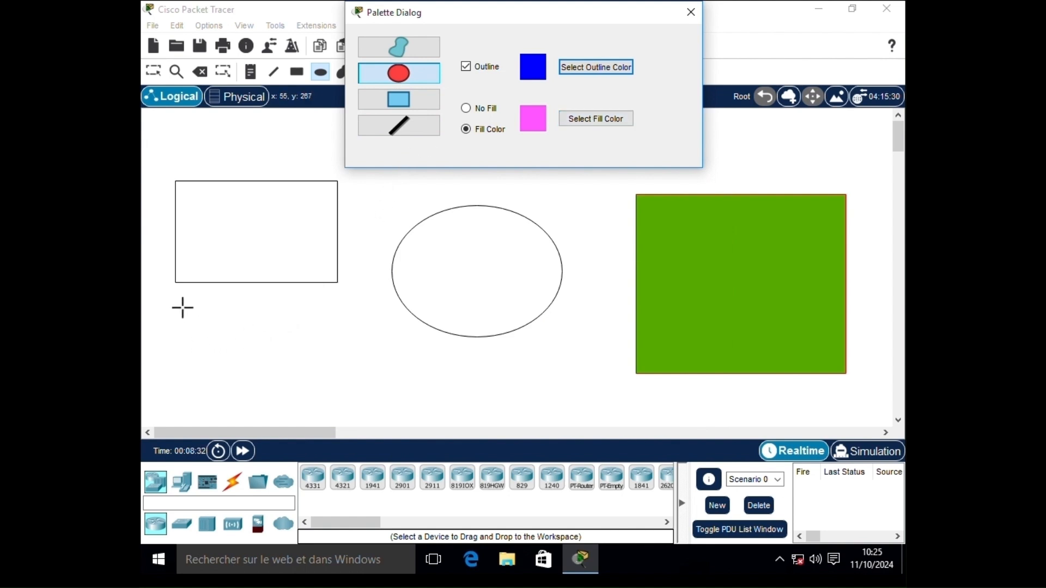
{"action": "left_click_drag", "start_coordinate": [179, 304], "coordinate": [372, 417]}
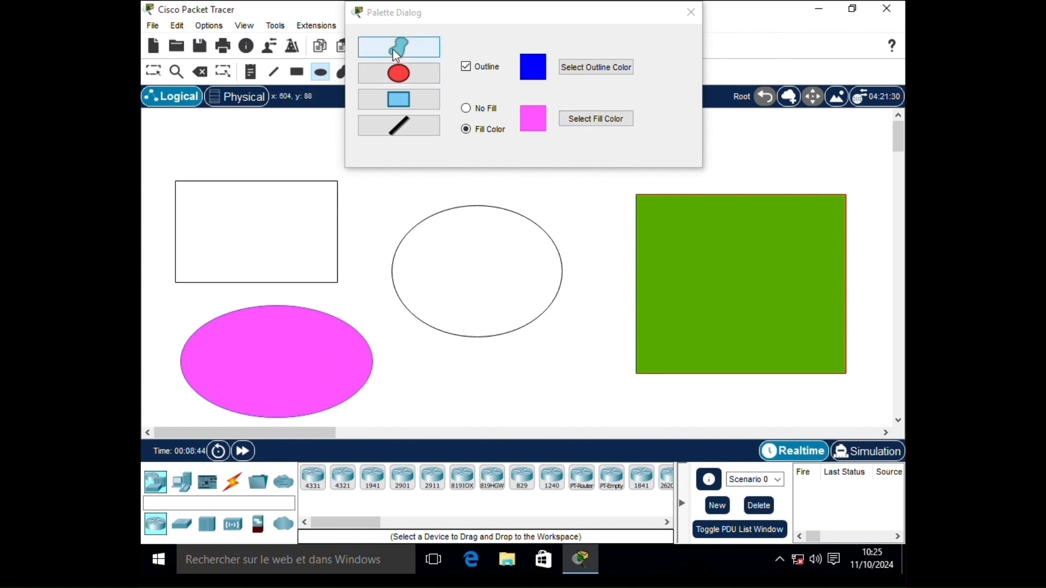
- Set the fill colour to dark teal #00557f and the outline to dark red #550000
{"action": "left_click", "coordinate": [585, 70]}
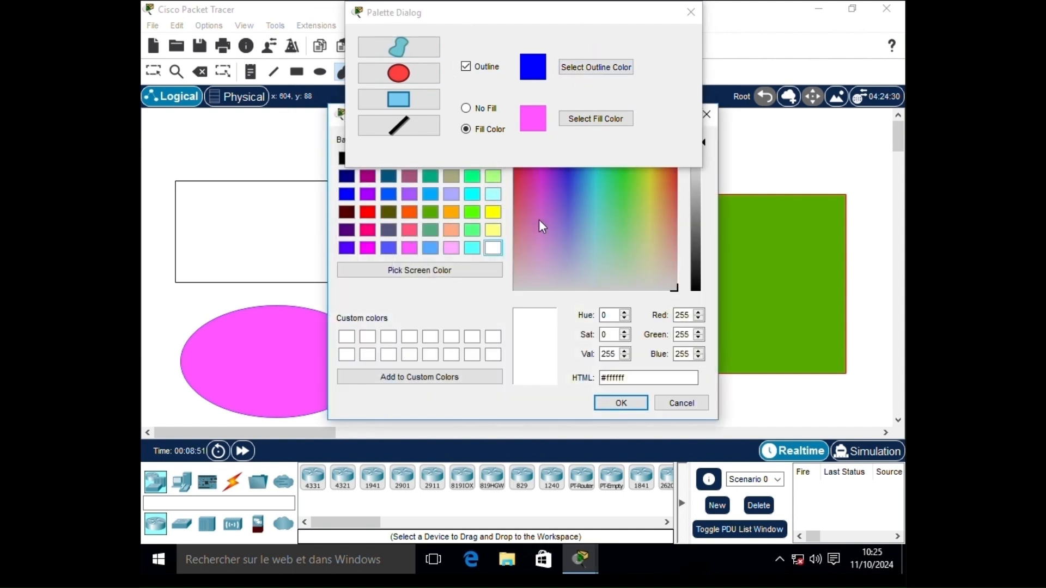
{"action": "left_click", "coordinate": [389, 177]}
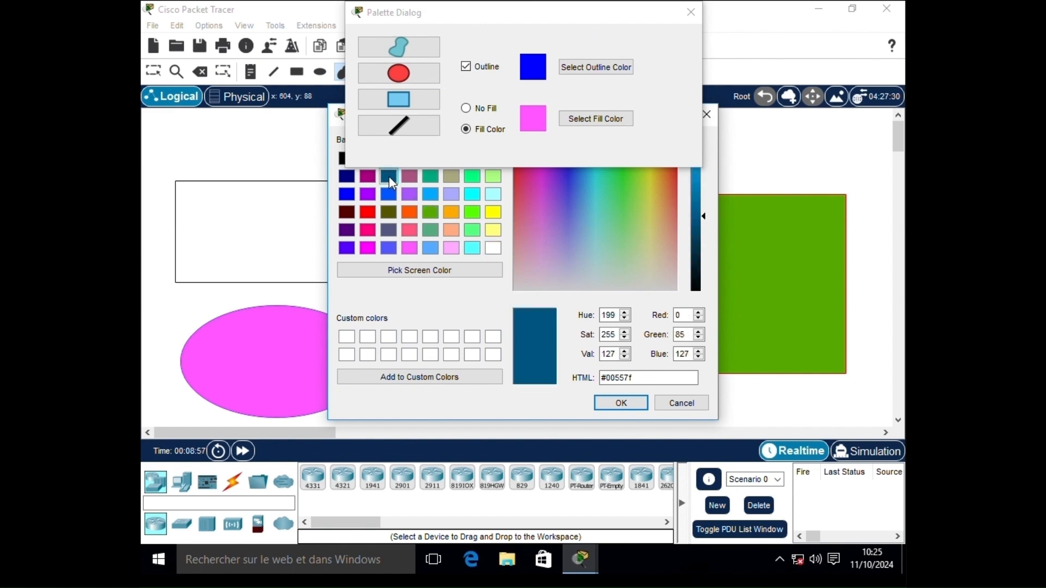
{"action": "left_click", "coordinate": [621, 403]}
{"action": "left_click", "coordinate": [568, 121]}
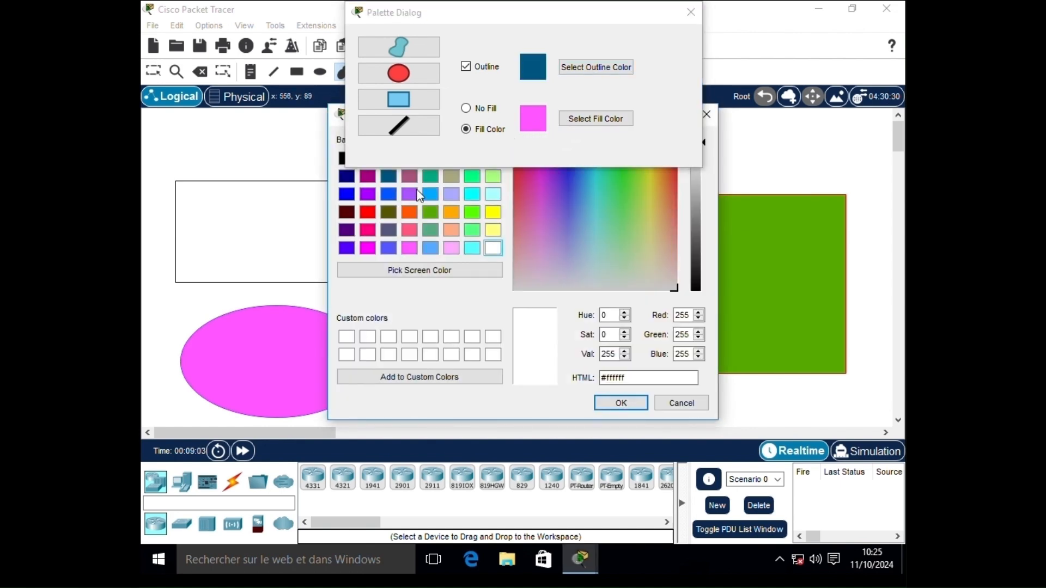
{"action": "left_click", "coordinate": [389, 177]}
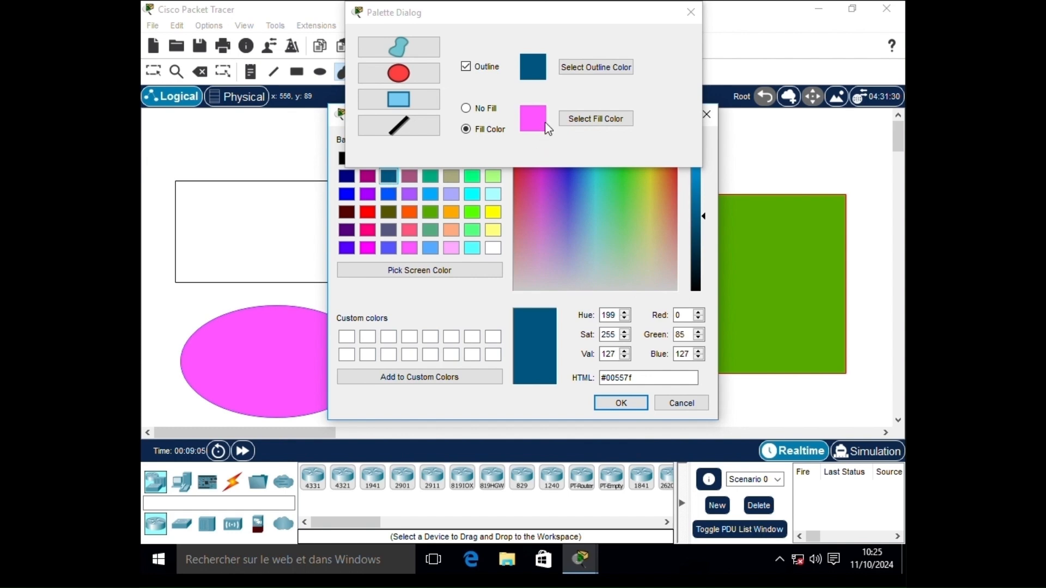
{"action": "left_click", "coordinate": [621, 403]}
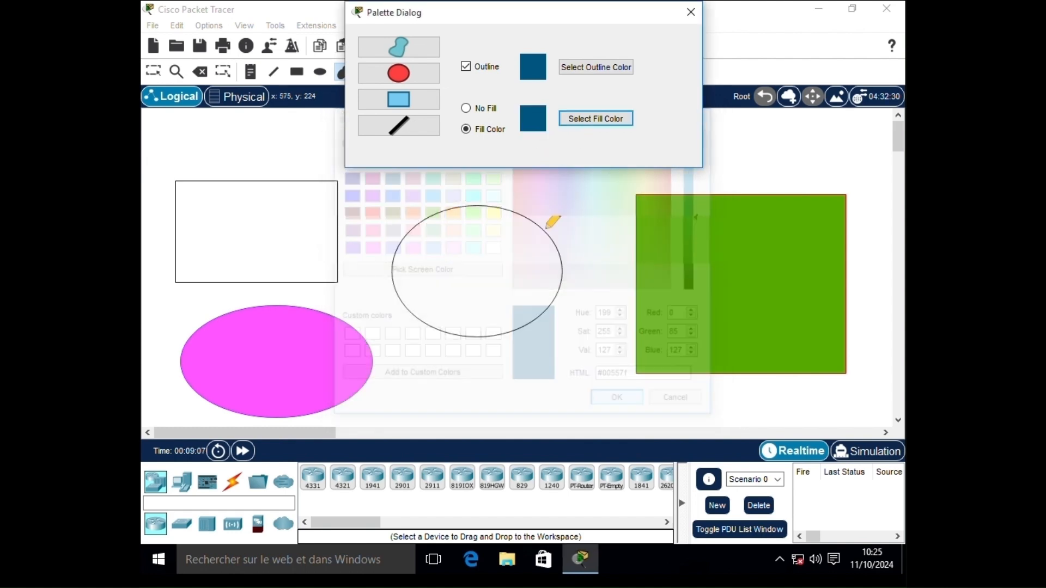
{"action": "left_click", "coordinate": [596, 67]}
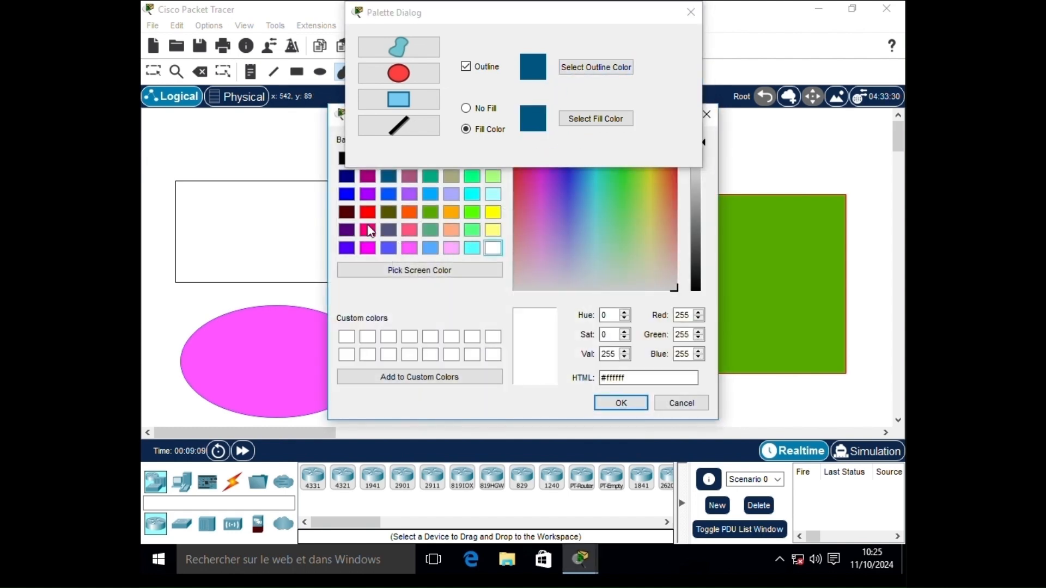
{"action": "left_click", "coordinate": [352, 215]}
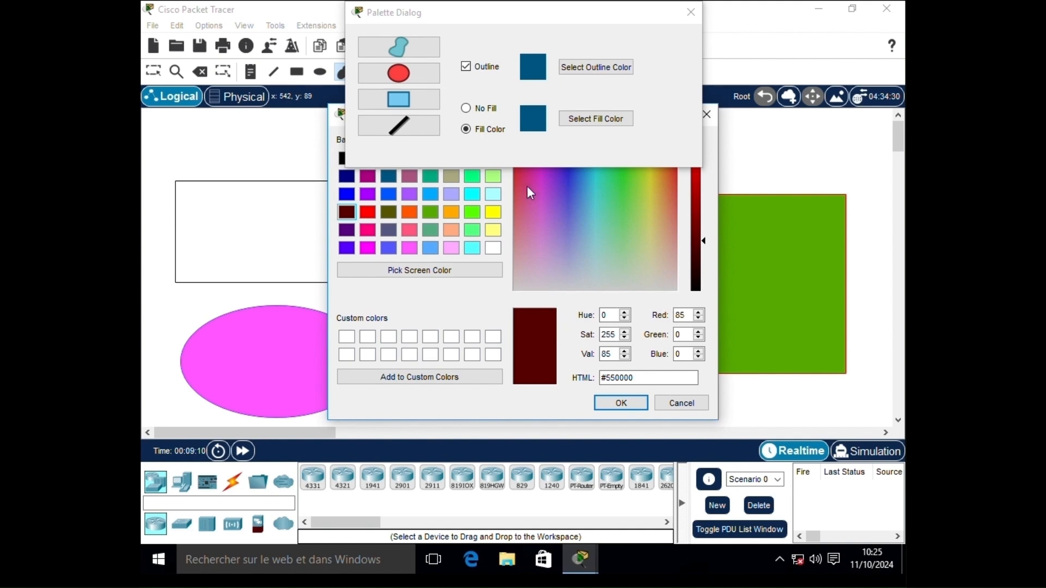
{"action": "left_click", "coordinate": [624, 404]}
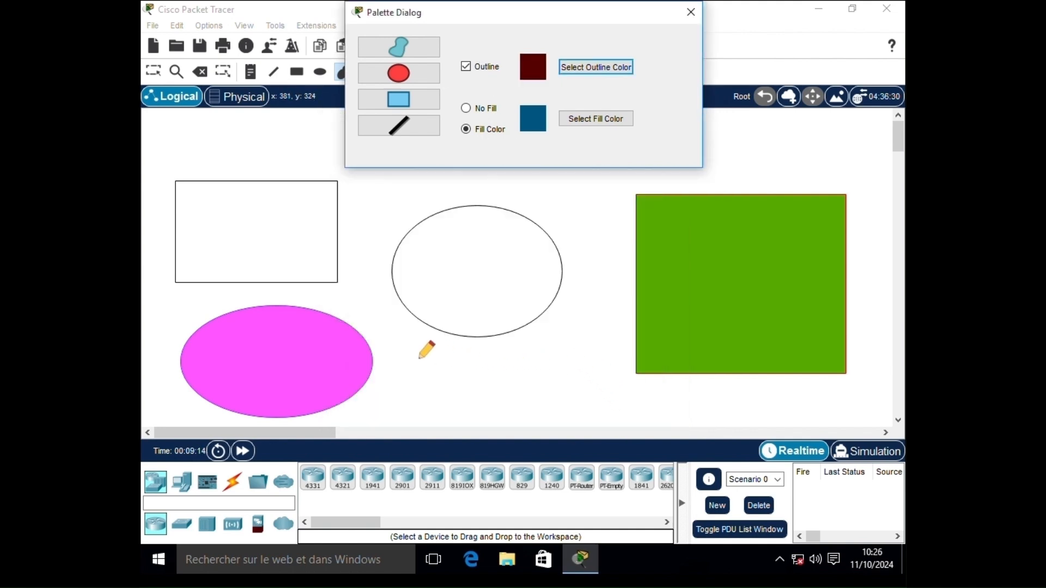
- Draw a freeform shape over the middle ellipse and close the Palette Dialog
{"action": "mouse_move", "coordinate": [424, 340]}
{"action": "left_mouse_down"}
{"action": "mouse_move", "coordinate": [435, 388]}
{"action": "mouse_move", "coordinate": [512, 391]}
{"action": "mouse_move", "coordinate": [551, 327]}
{"action": "mouse_move", "coordinate": [521, 259]}
{"action": "mouse_move", "coordinate": [453, 244]}
{"action": "mouse_move", "coordinate": [404, 252]}
{"action": "mouse_move", "coordinate": [380, 294]}
{"action": "mouse_move", "coordinate": [387, 371]}
{"action": "mouse_move", "coordinate": [481, 395]}
{"action": "left_mouse_up"}
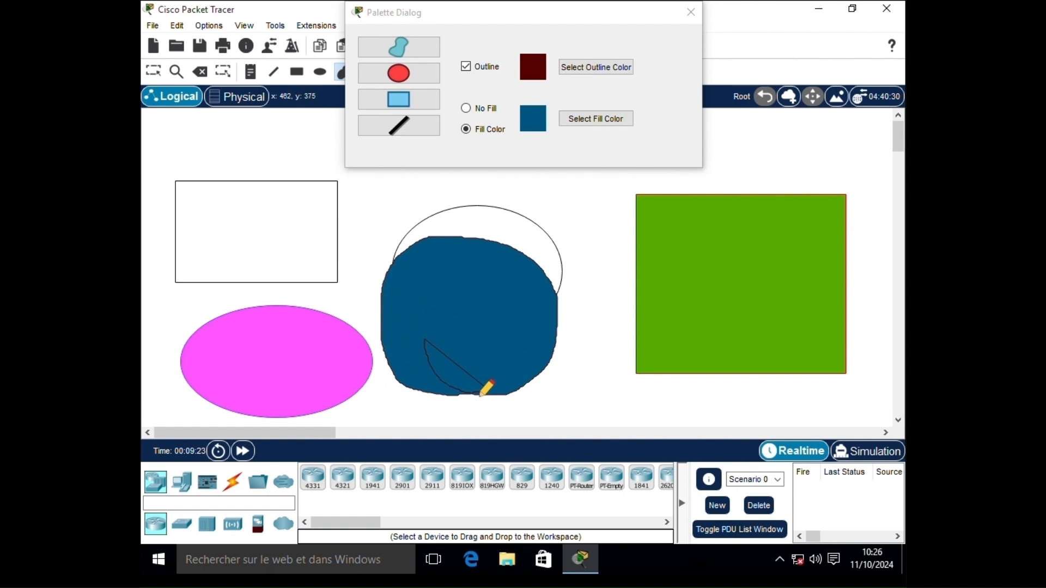
{"action": "left_click_drag", "start_coordinate": [481, 394], "coordinate": [486, 391]}
{"action": "left_click", "coordinate": [690, 12]}
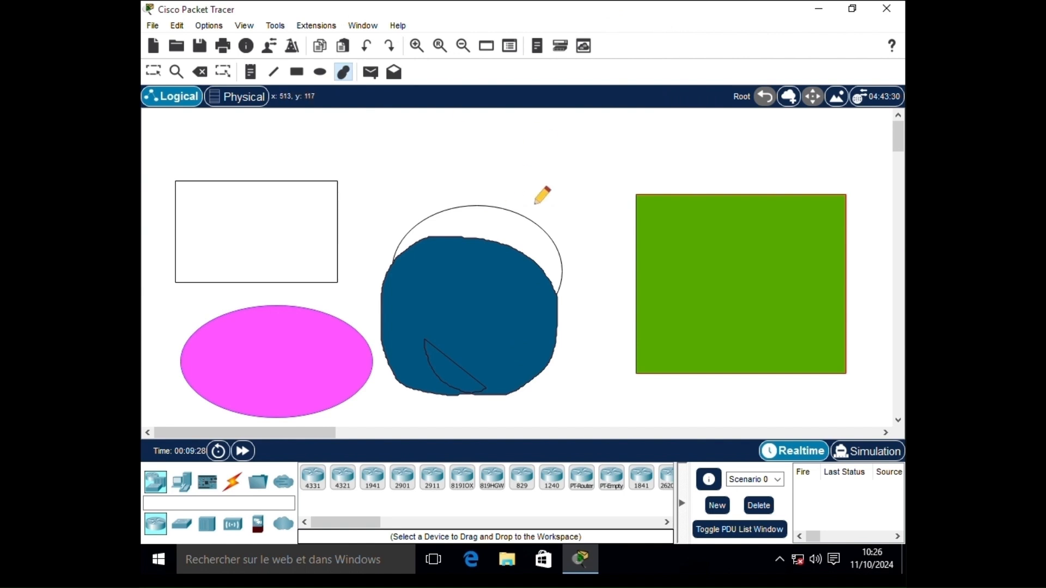
- Delete the white rectangle, teal freeform, pink ellipse, middle ellipse and green rectangle, then return to Select
{"action": "left_click", "coordinate": [155, 73]}
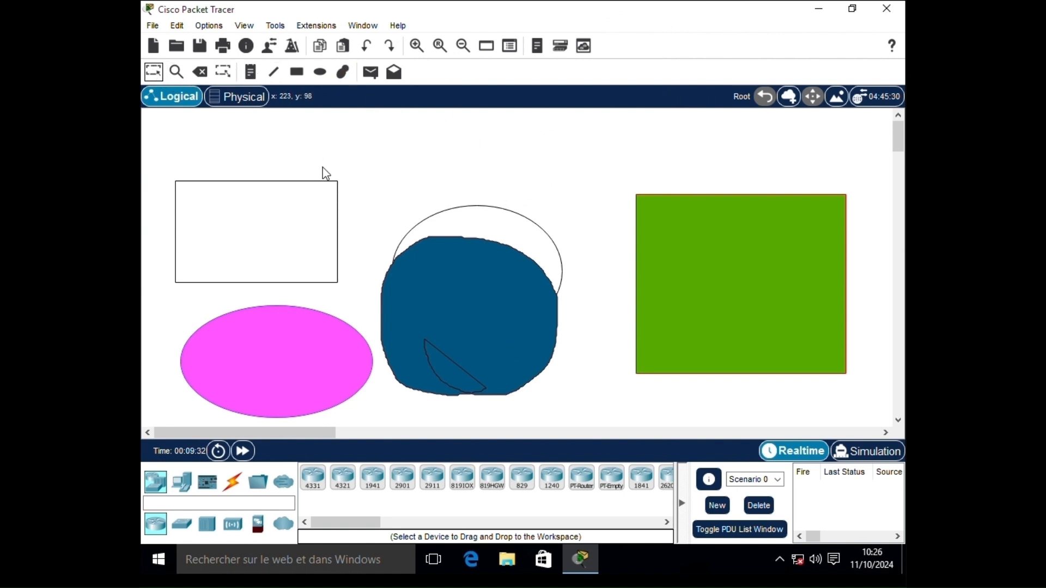
{"action": "left_click", "coordinate": [200, 72]}
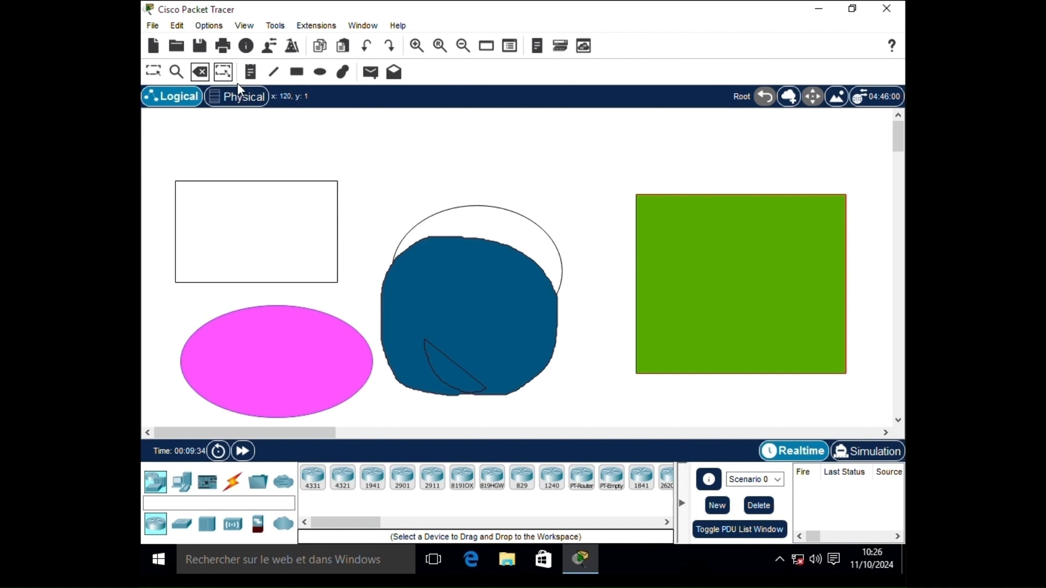
{"action": "left_click", "coordinate": [301, 182]}
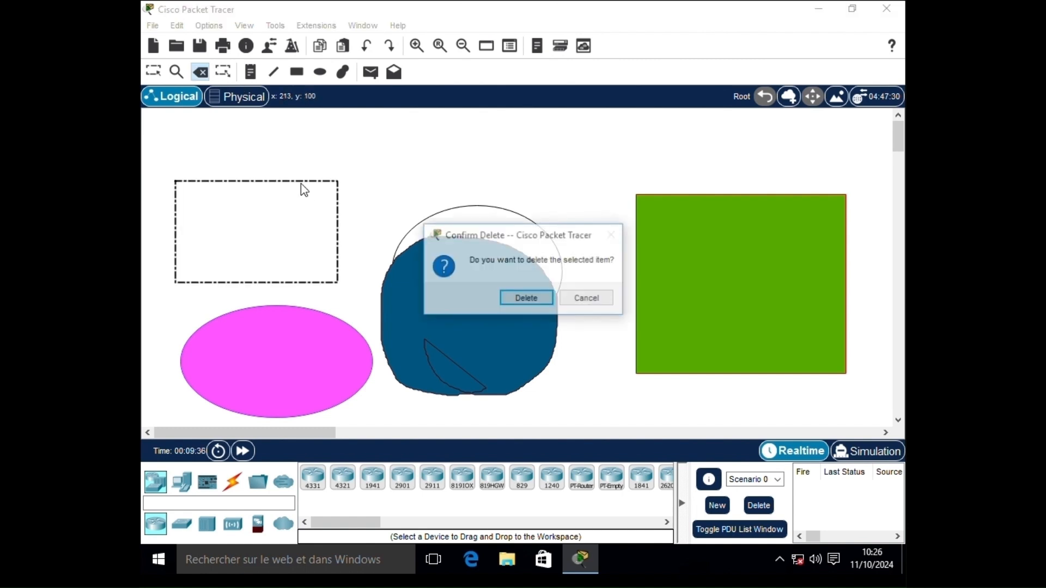
{"action": "left_click", "coordinate": [507, 300]}
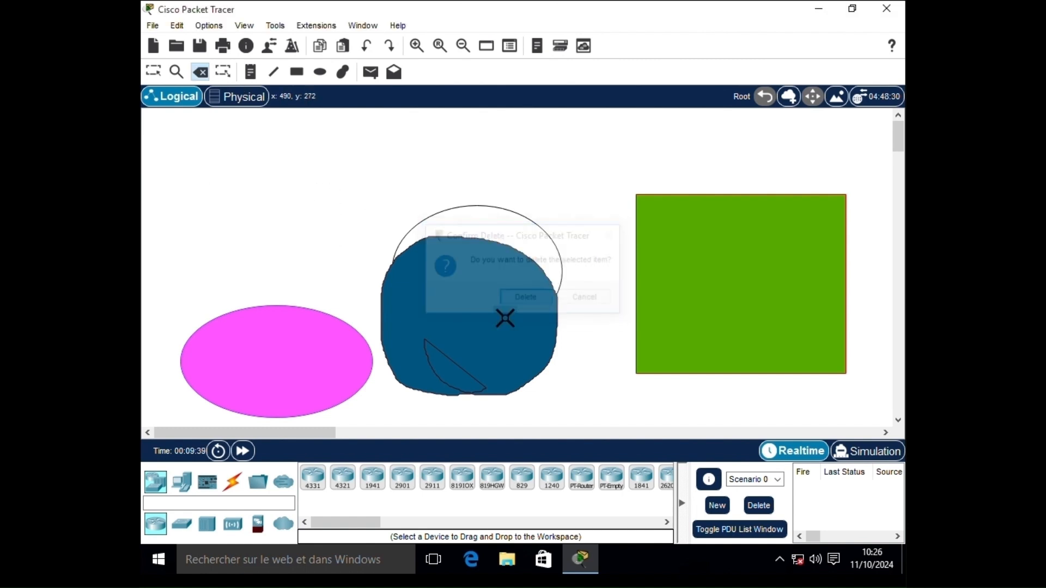
{"action": "left_click", "coordinate": [535, 366]}
{"action": "left_click", "coordinate": [526, 299]}
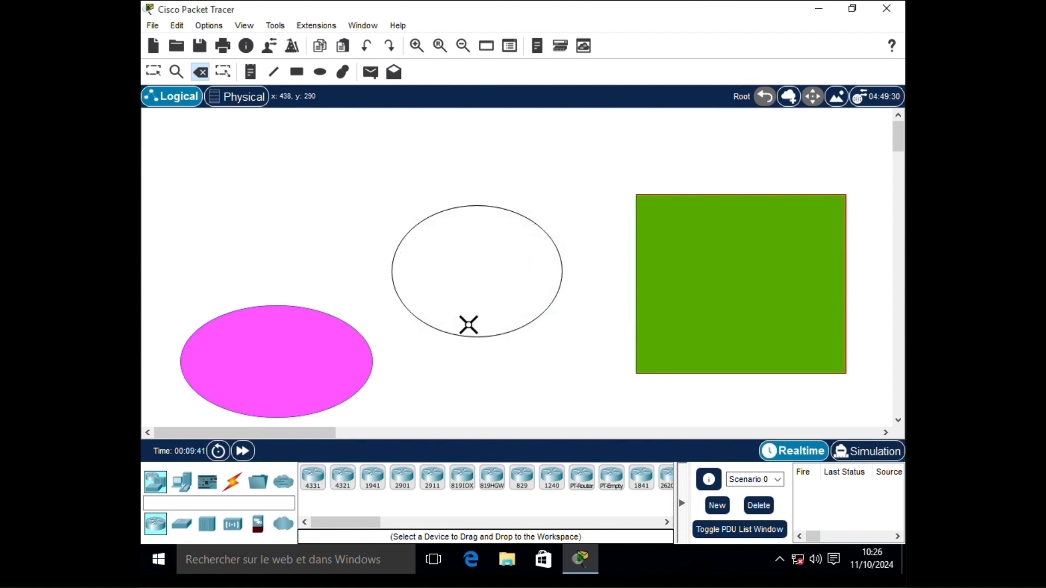
{"action": "left_click", "coordinate": [327, 364]}
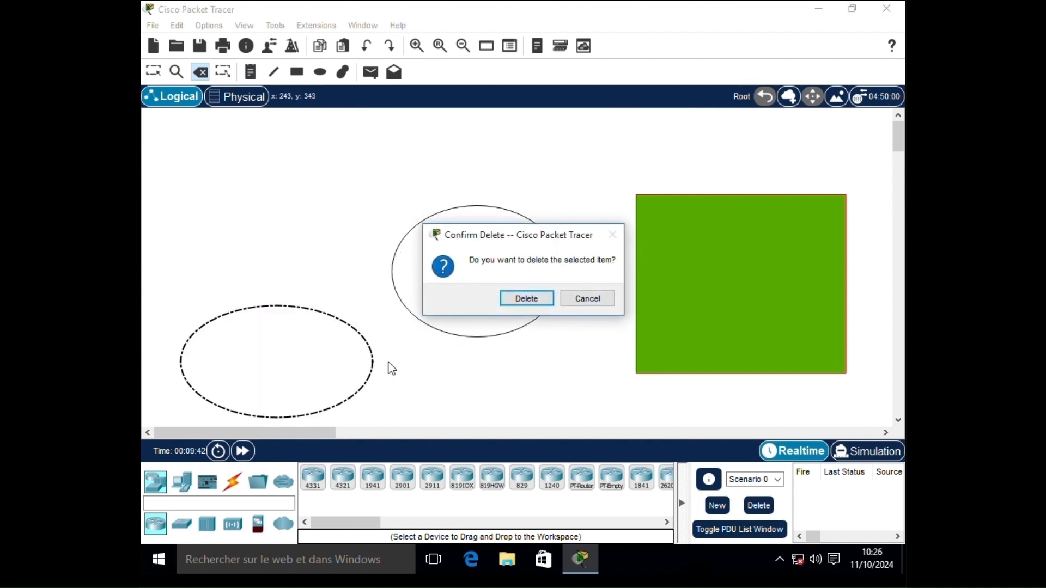
{"action": "left_click", "coordinate": [509, 303]}
{"action": "left_click", "coordinate": [547, 300]}
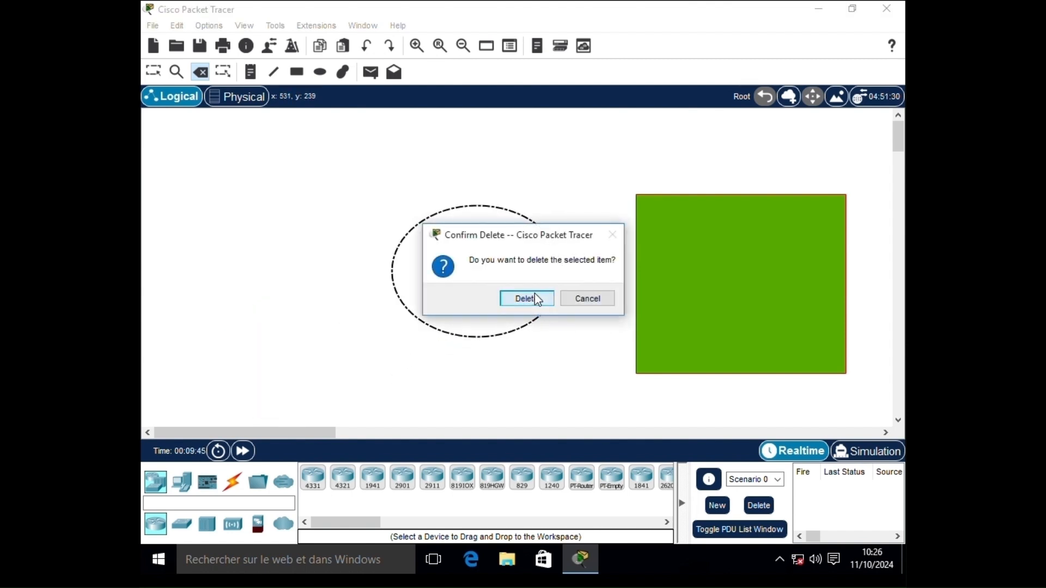
{"action": "left_click", "coordinate": [536, 297]}
{"action": "left_click", "coordinate": [764, 287]}
{"action": "left_click", "coordinate": [528, 297]}
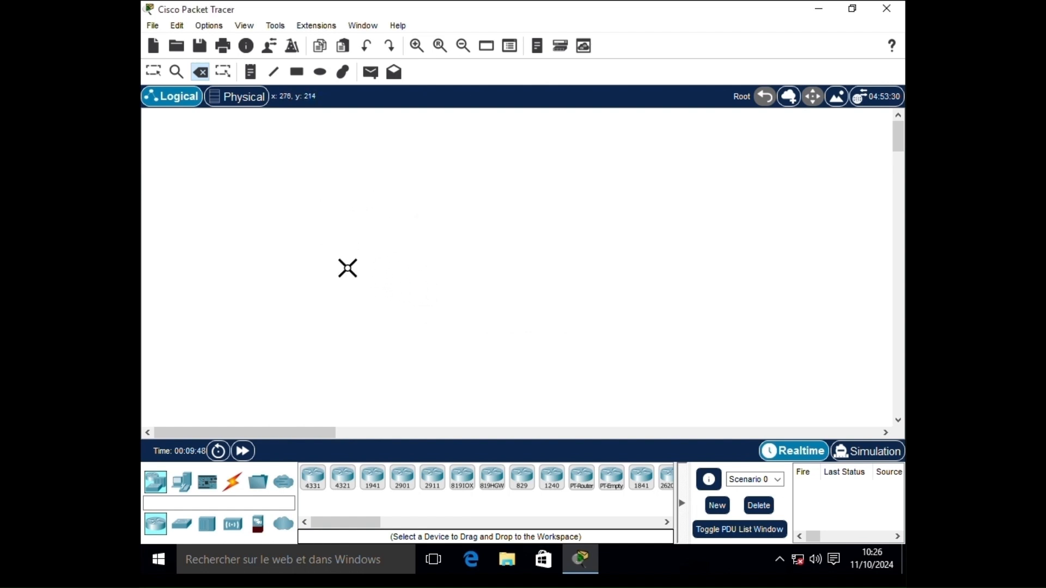
{"action": "left_click", "coordinate": [157, 75]}
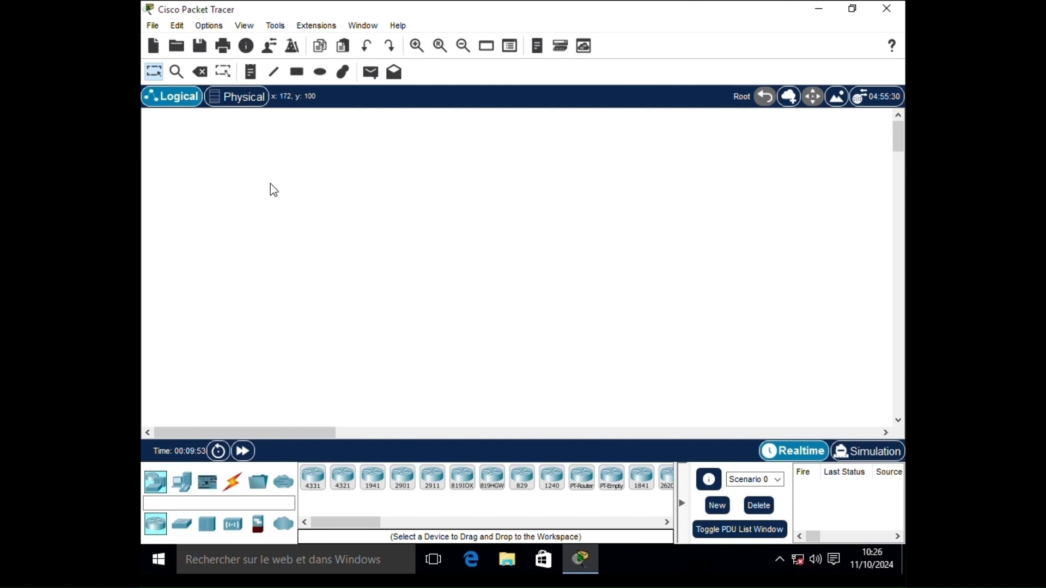